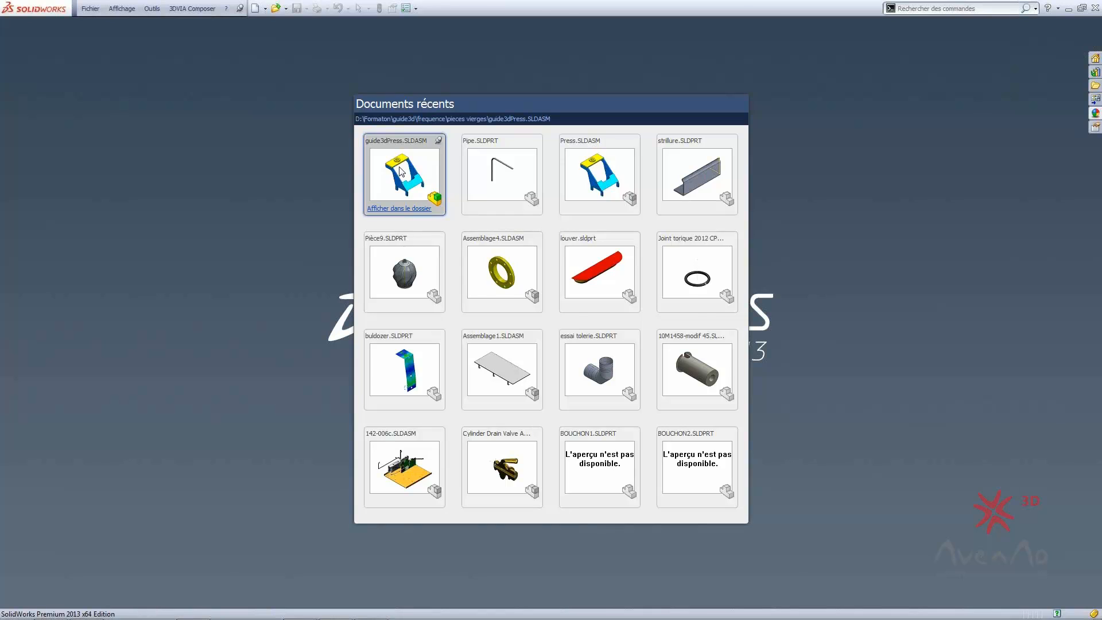
- Open the recent assembly guide3dPress.SLDASM and examine the feet of the side plates and the top plate's bushing
click(401, 171)
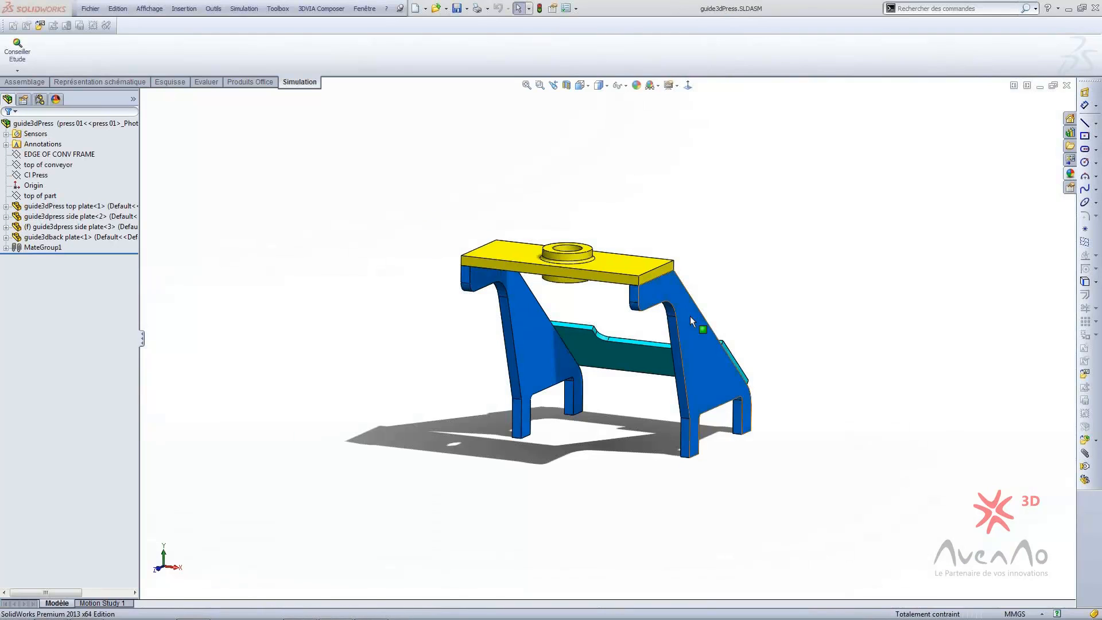
middle_drag(692, 322, 611, 351)
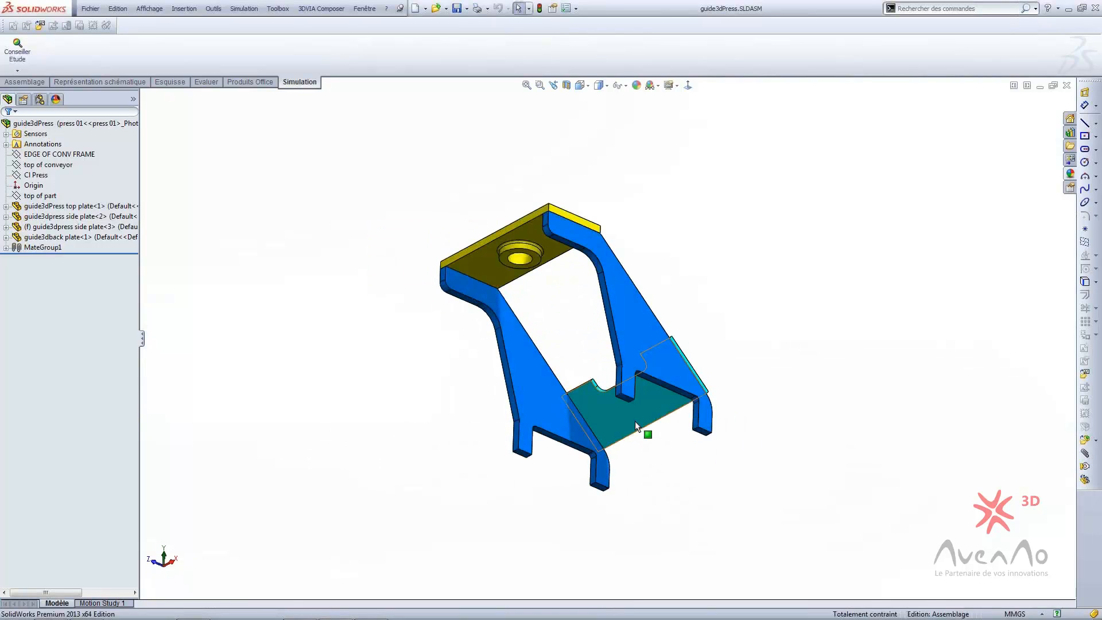
scroll(636, 426, down, 3)
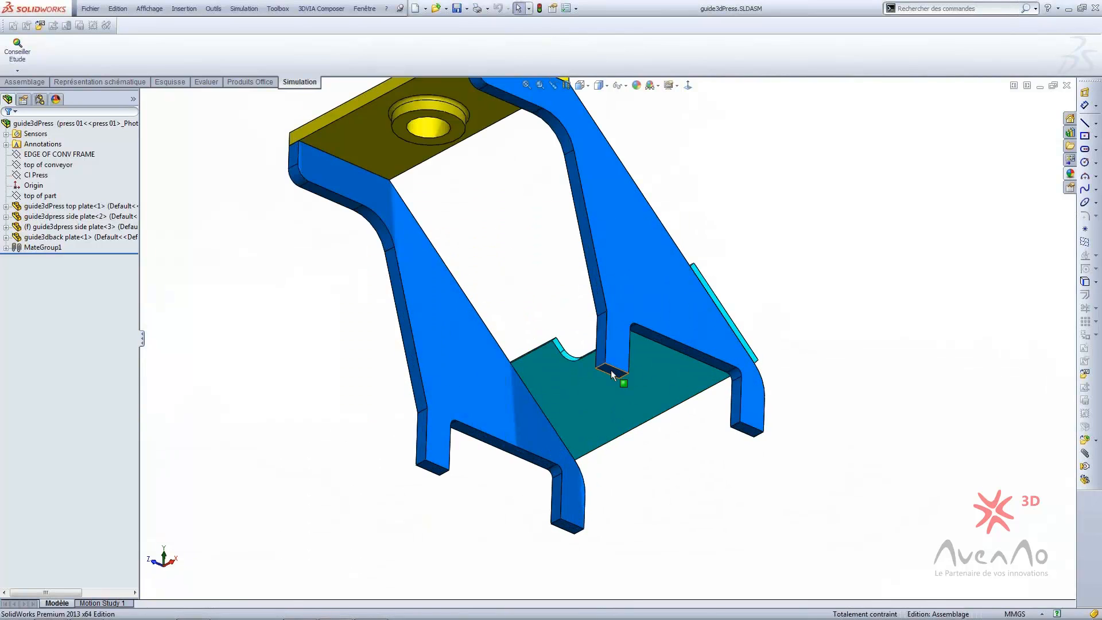
click(570, 526)
middle_drag(482, 253, 473, 288)
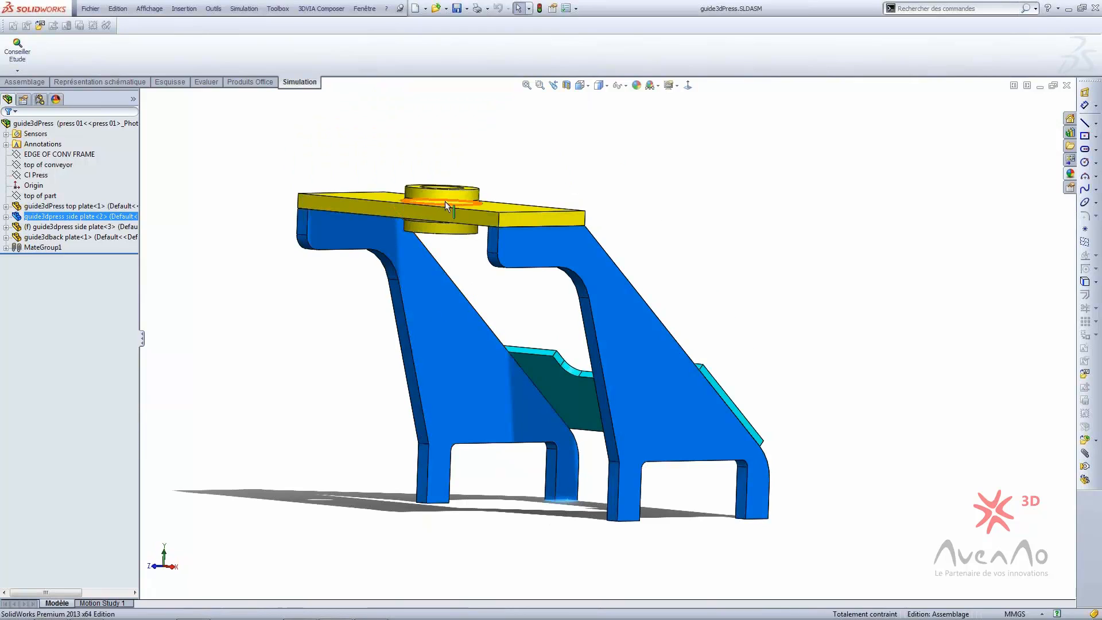
middle_drag(445, 201, 463, 349)
click(476, 222)
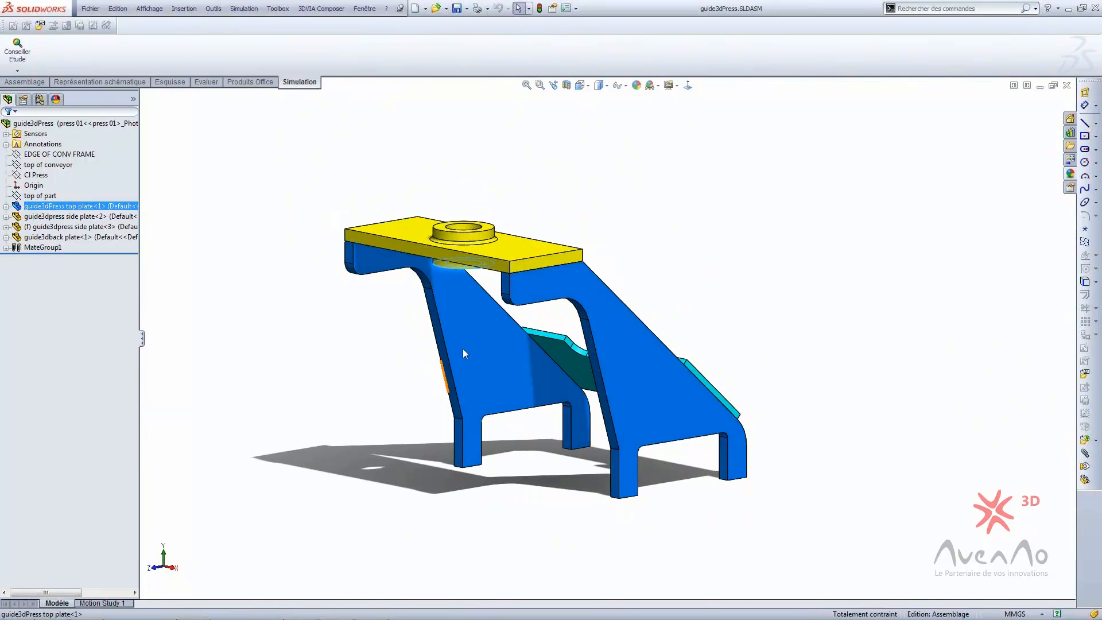
click(321, 393)
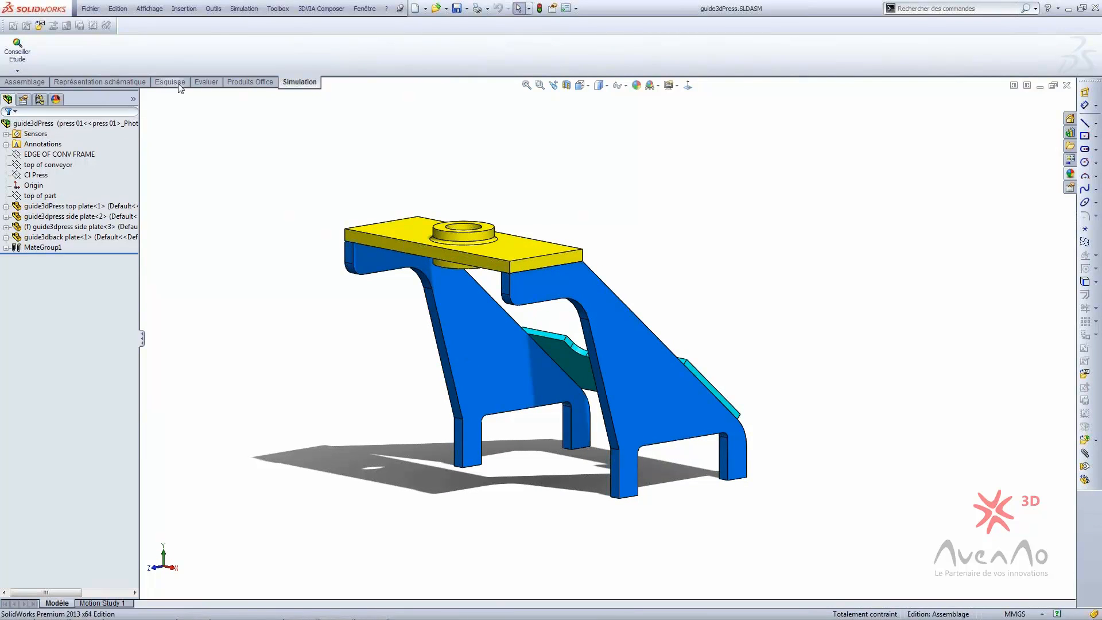
- Create a new static analysis study named Statique
click(17, 70)
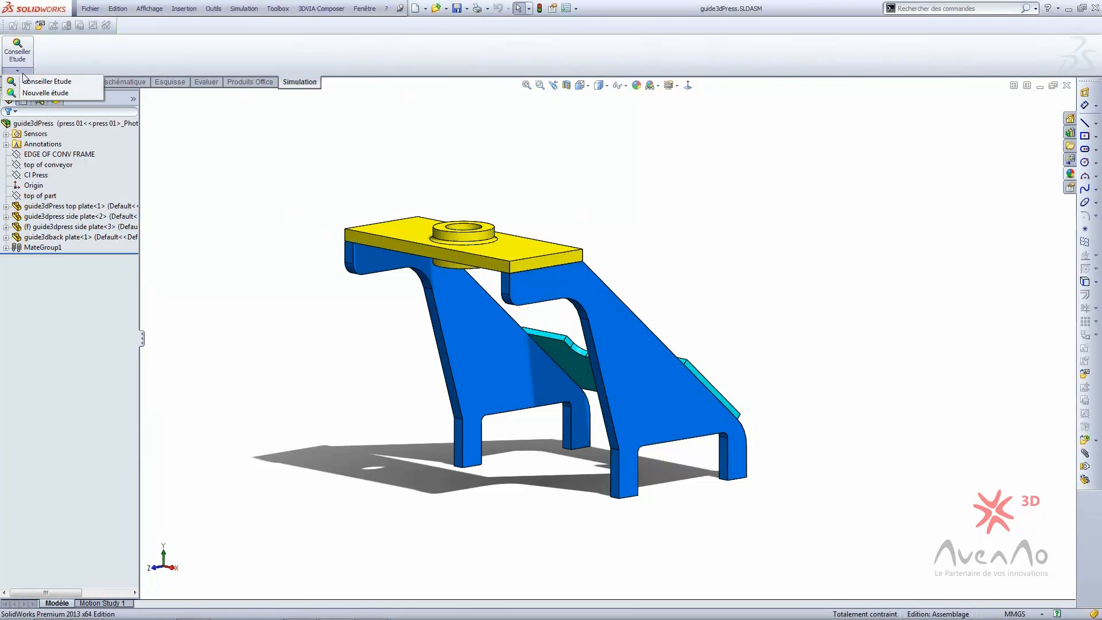
click(39, 94)
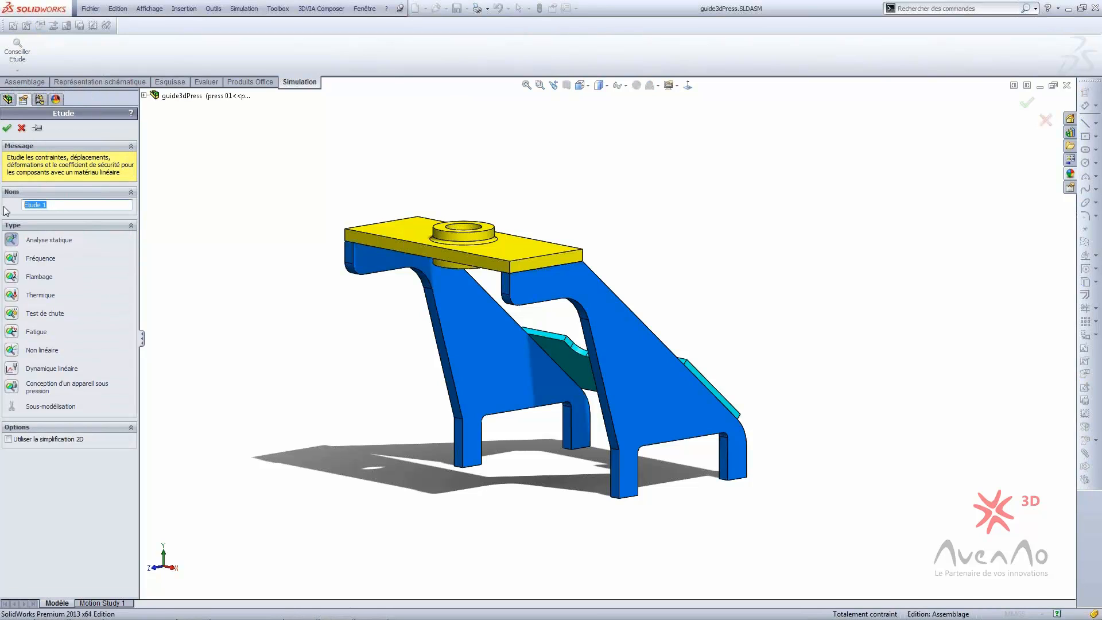
text(Statique)
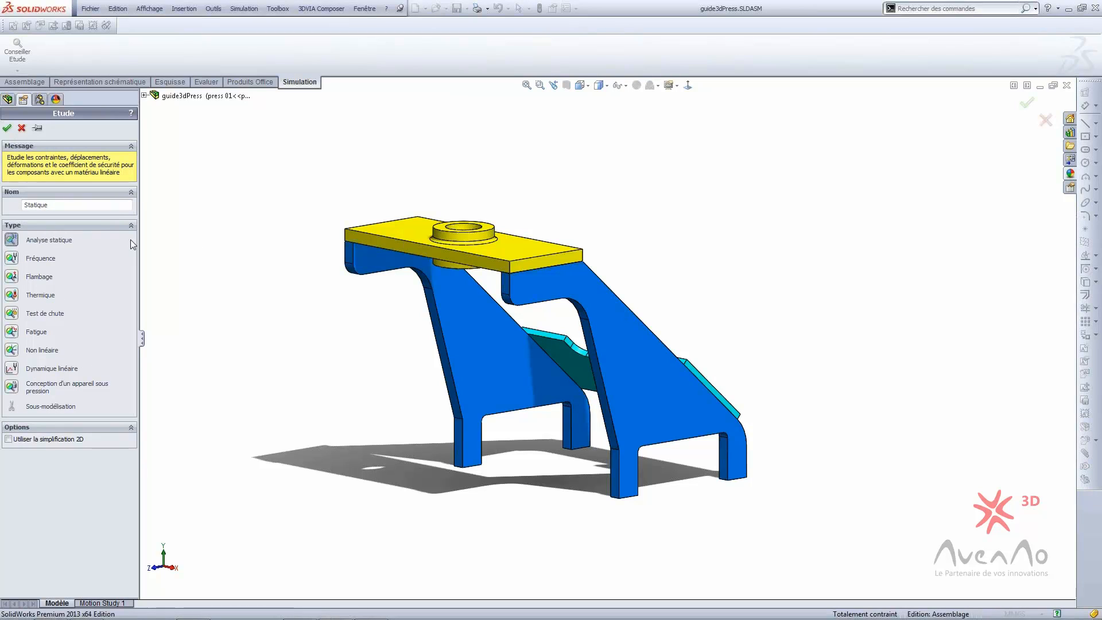
click(7, 127)
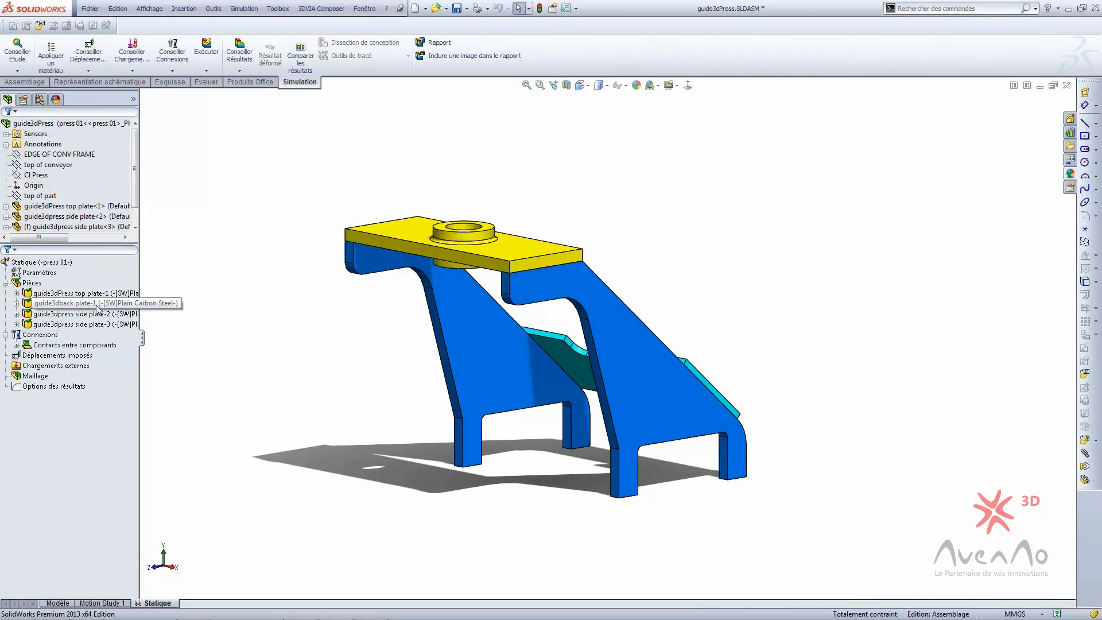
- Examine the study's global component contact and the junctions between the side plates and the top plate
click(6, 283)
click(40, 335)
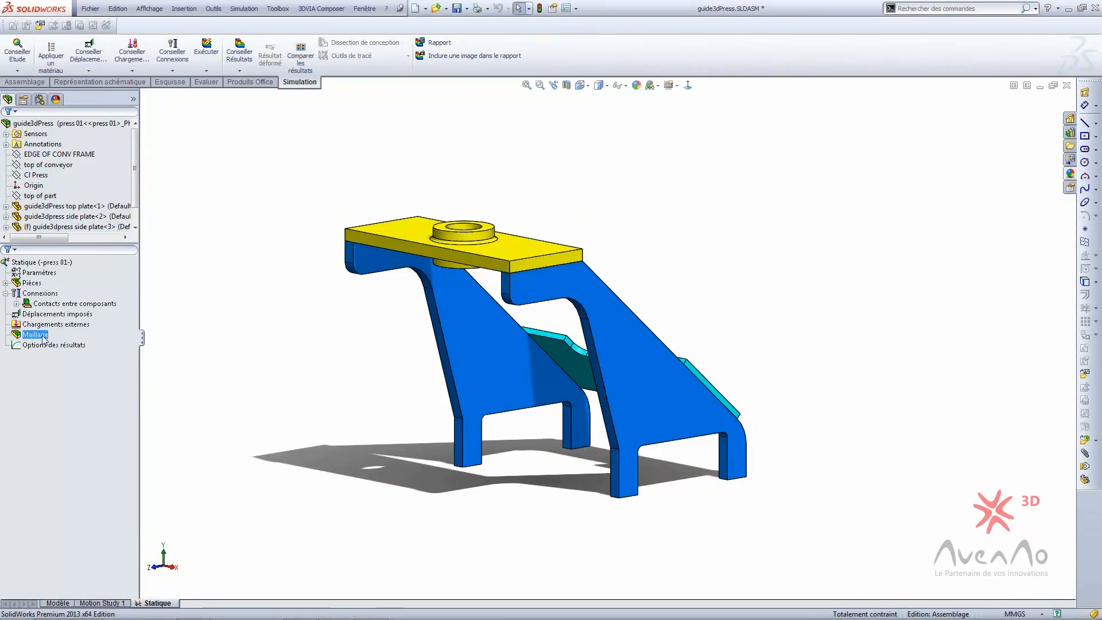
double_click(63, 304)
click(69, 313)
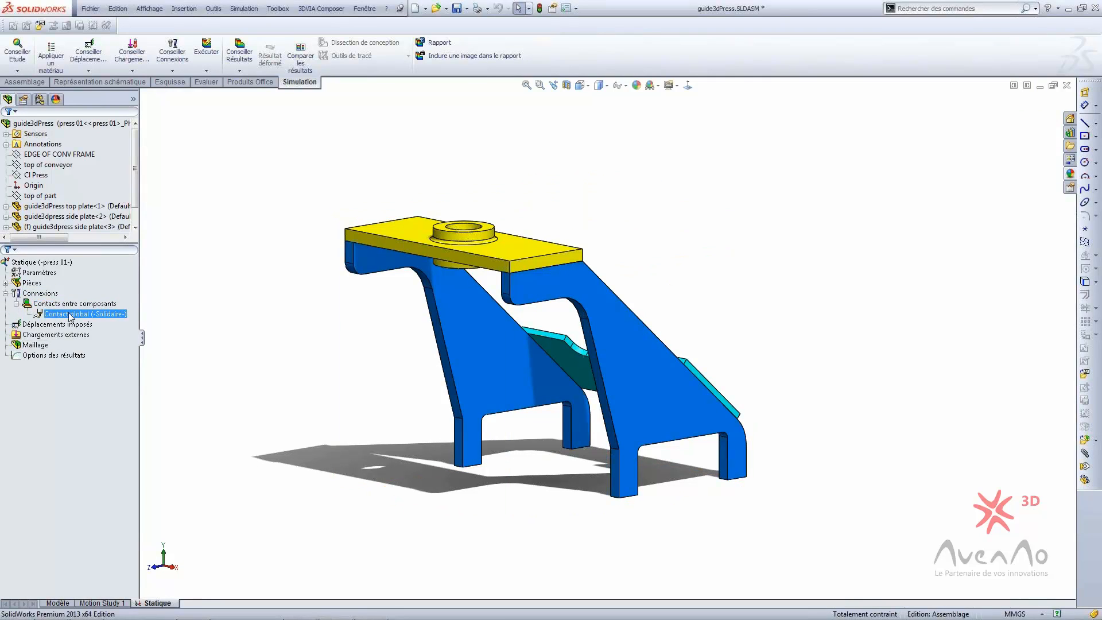
click(538, 479)
middle_drag(538, 478, 501, 314)
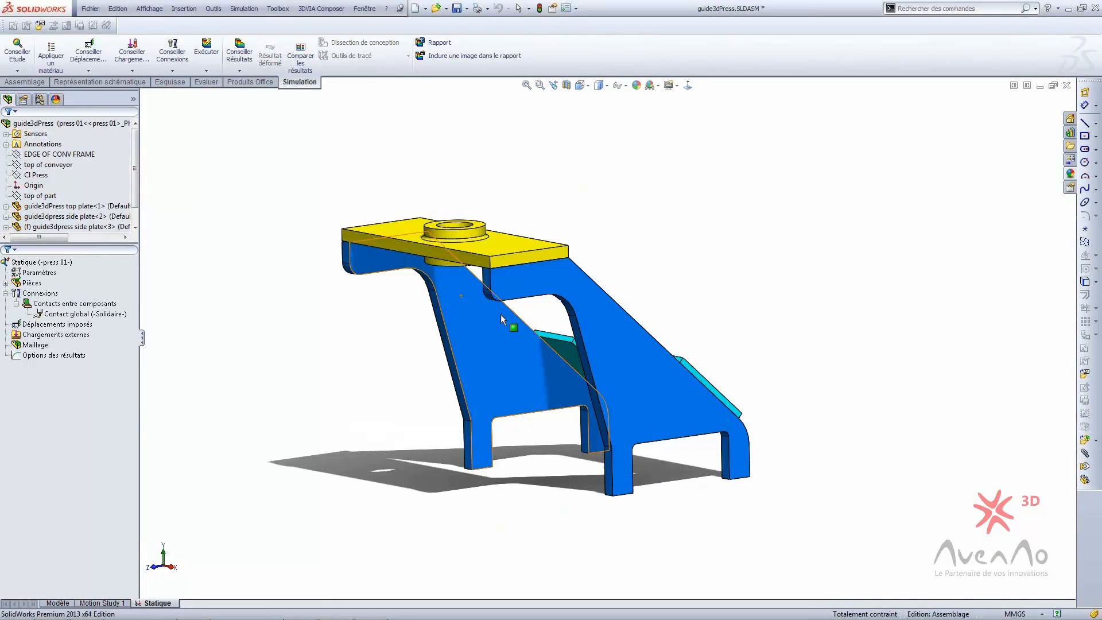
middle_drag(505, 274, 495, 269)
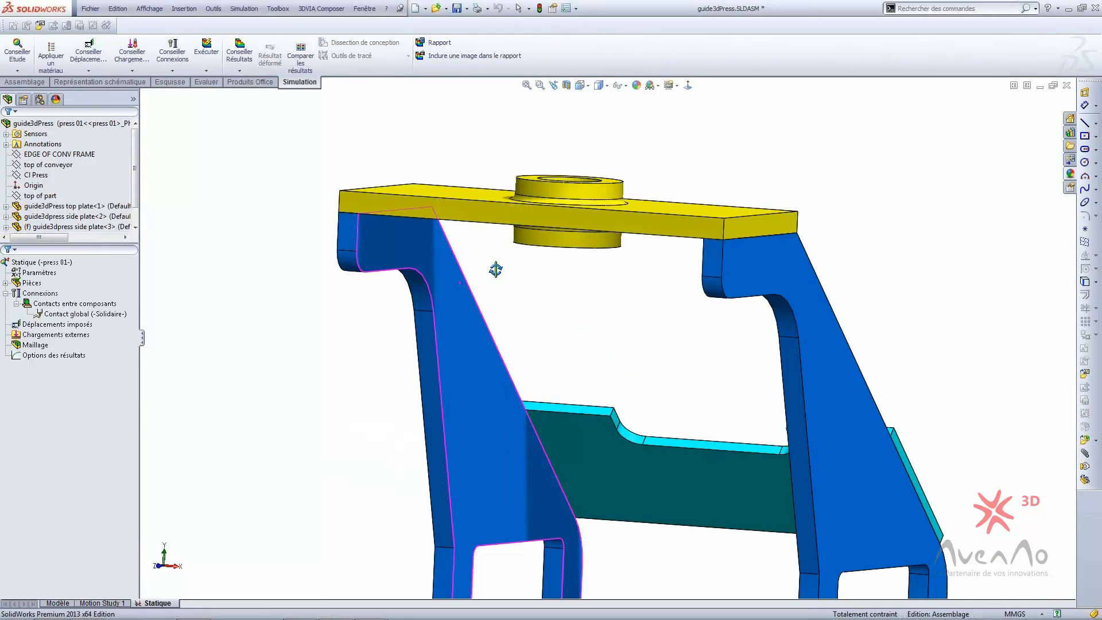
key(f)
- Apply a fixed geometry restraint to the bottom faces of all four feet of the two side plates
right_click(51, 324)
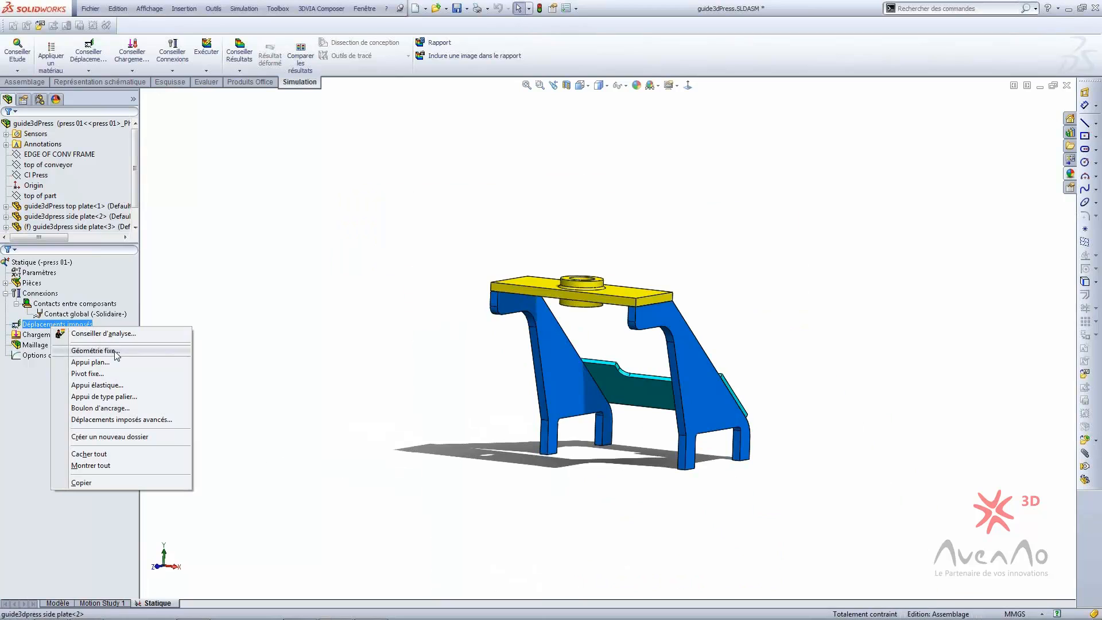
click(116, 351)
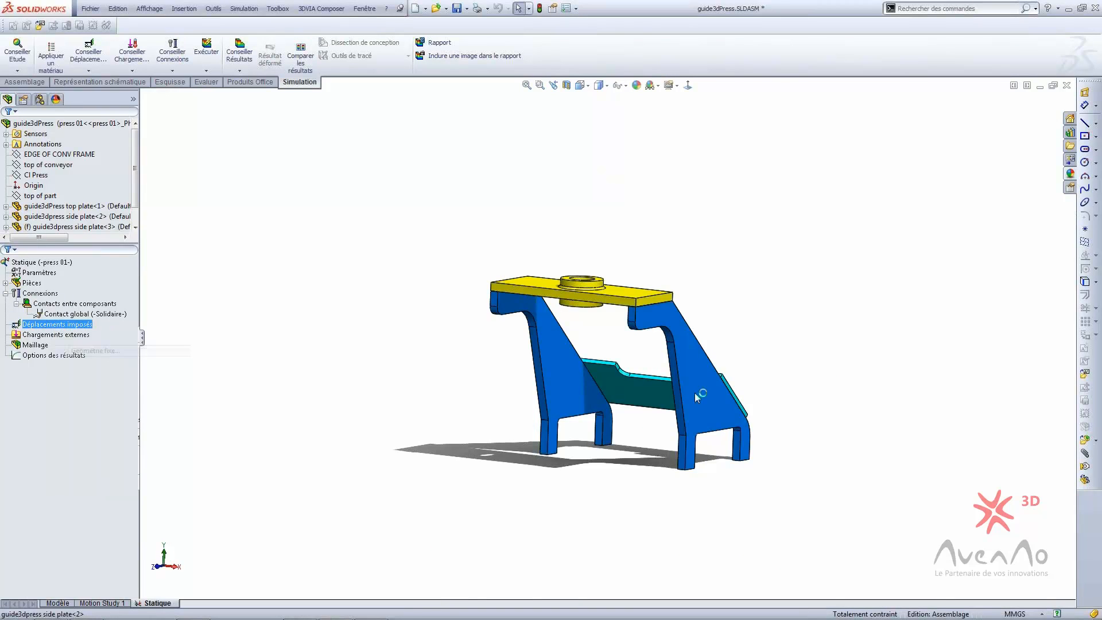
click(701, 421)
middle_drag(702, 421, 669, 356)
scroll(646, 401, down, 4)
click(638, 418)
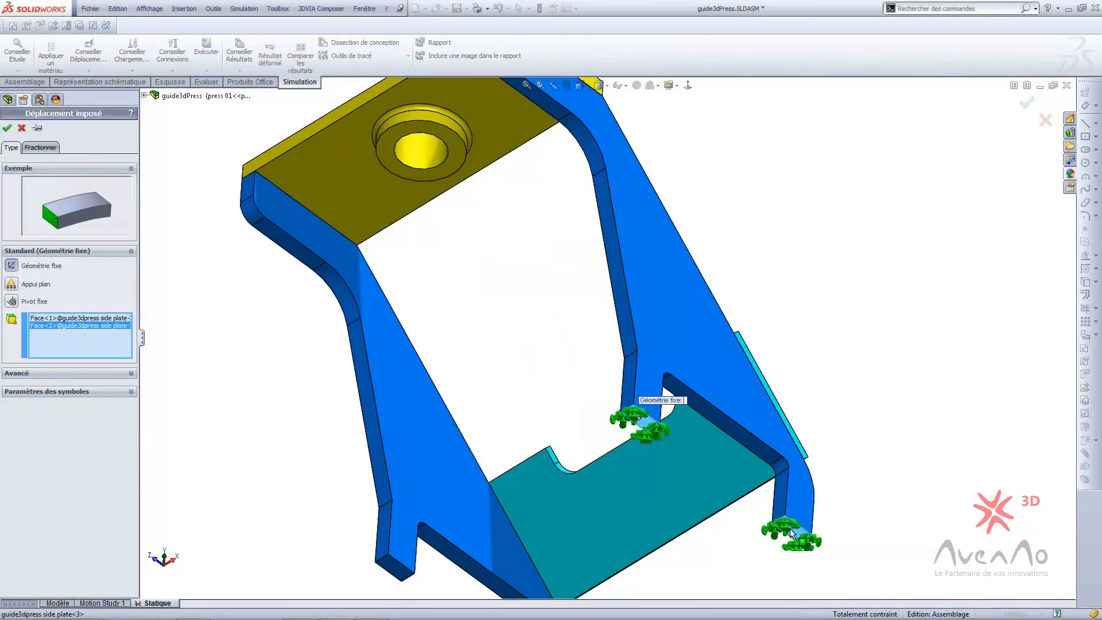
click(578, 517)
ctrl+middle_drag(577, 514, 672, 355)
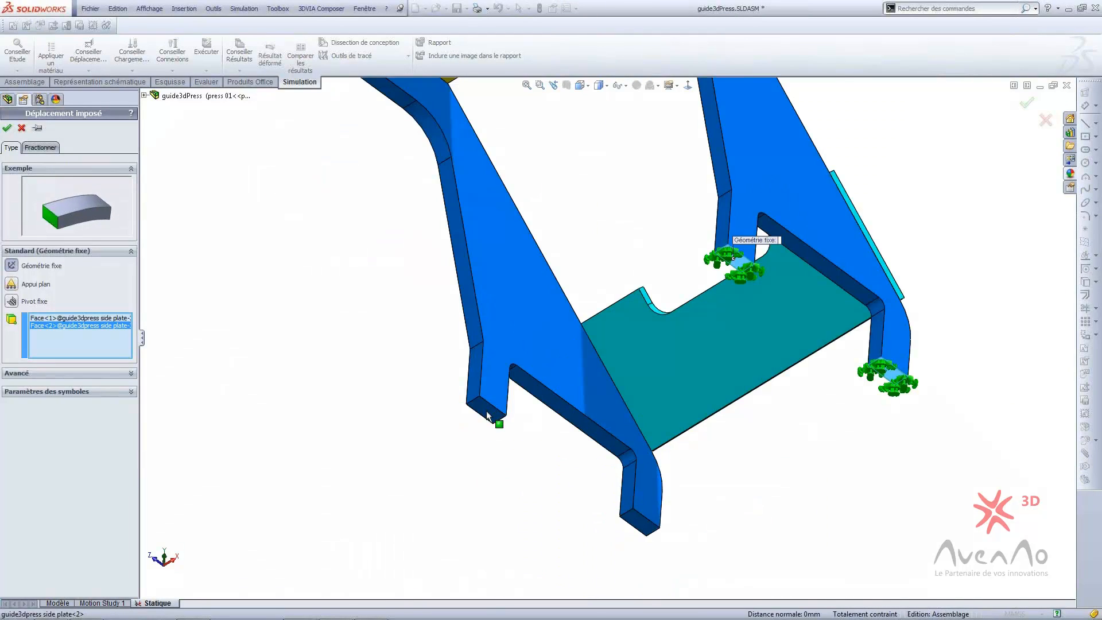
click(487, 412)
click(638, 524)
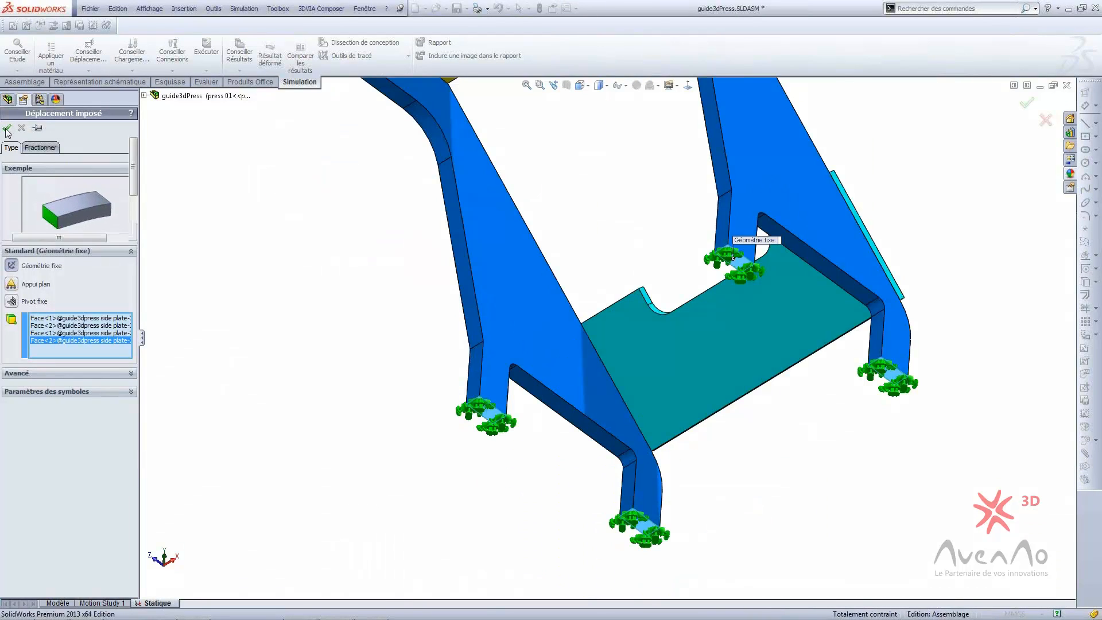
click(7, 130)
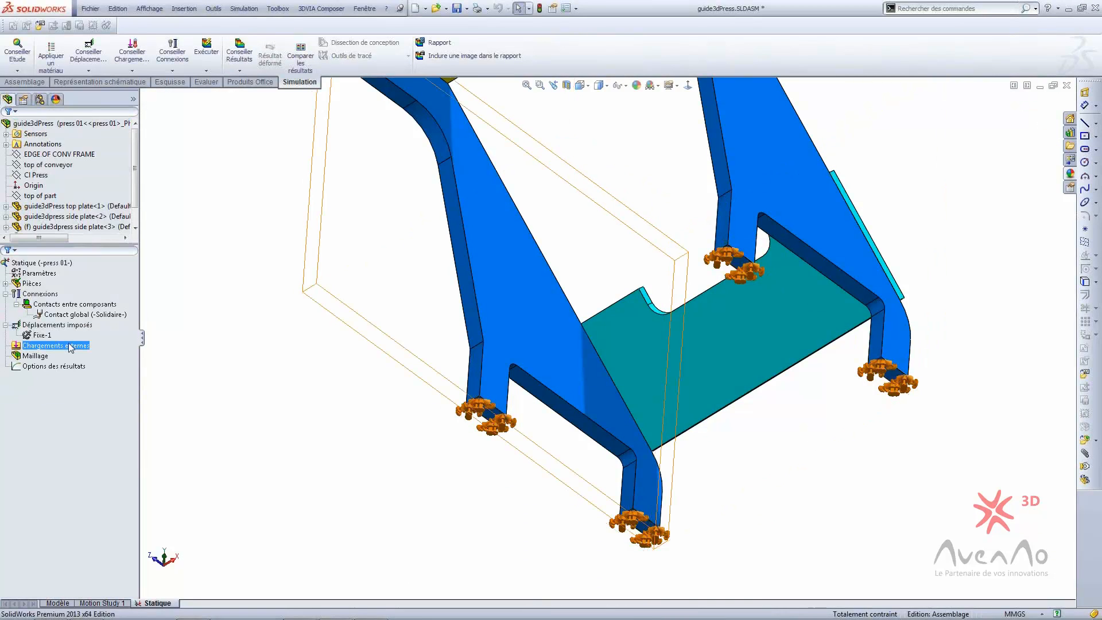
- Apply a normal force of 22500 N per entity to the bushing's lower annular face under the top plate
middle_drag(434, 162, 447, 275)
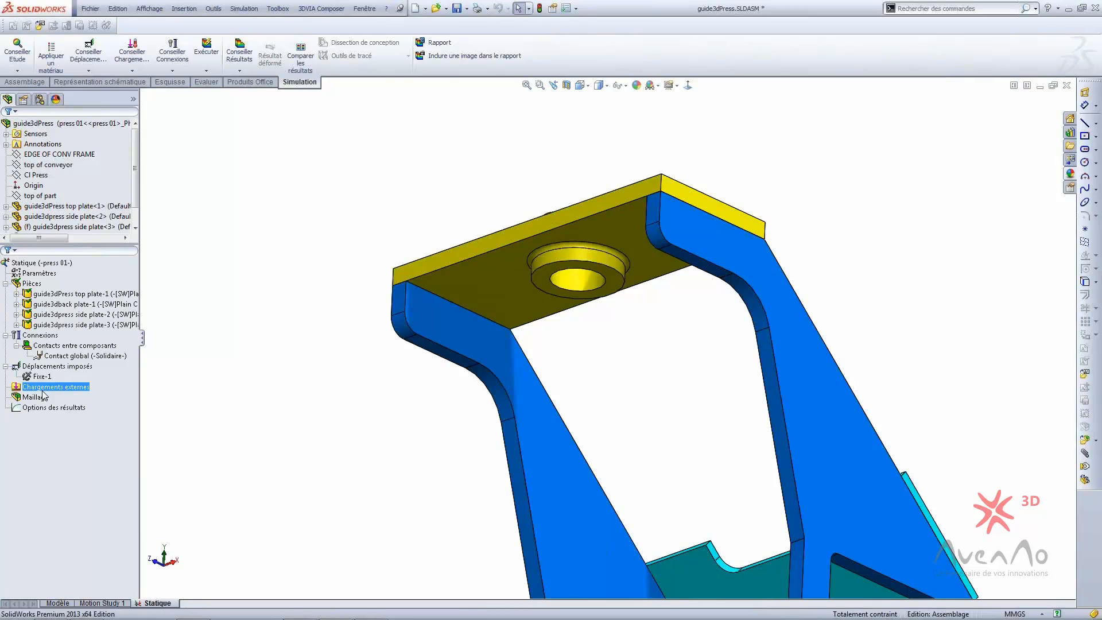
right_click(43, 394)
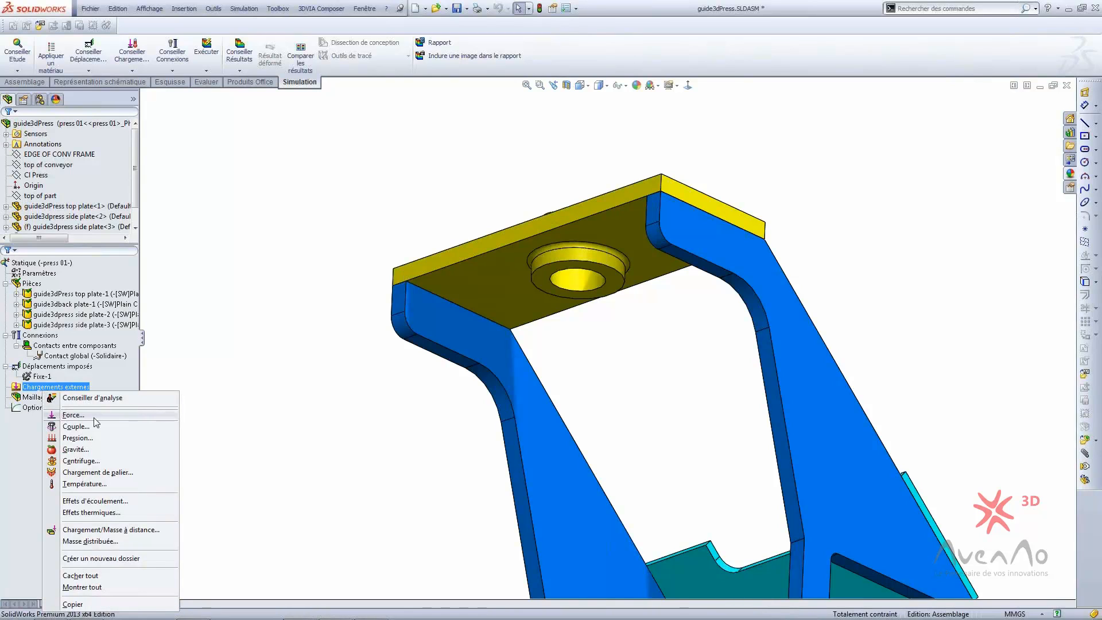
click(95, 420)
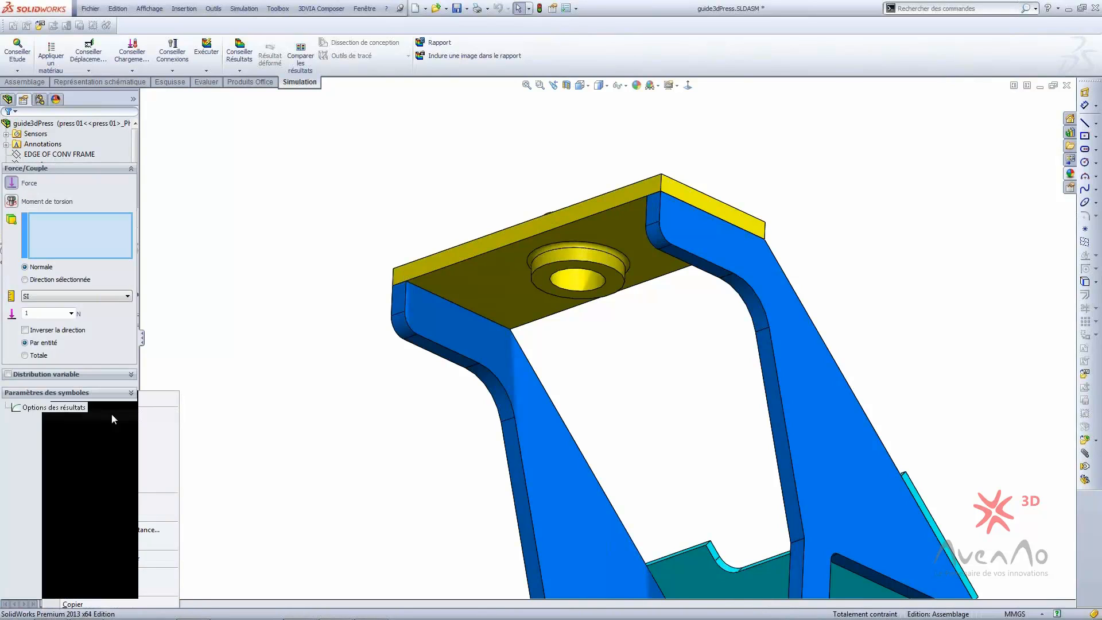
click(602, 270)
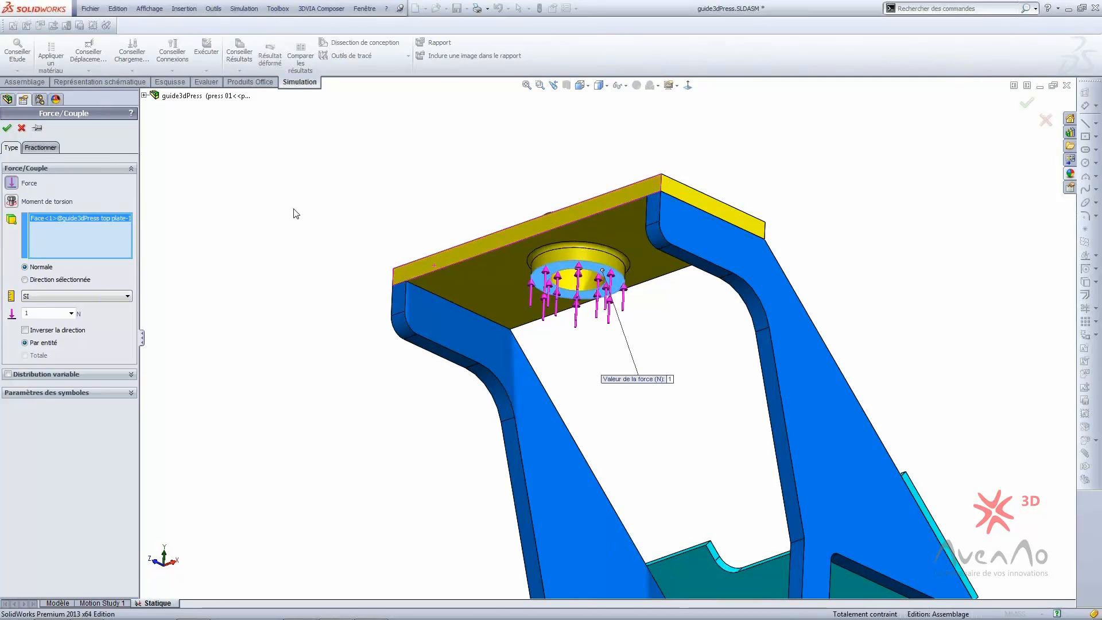
middle_drag(290, 213, 295, 231)
text(22500)
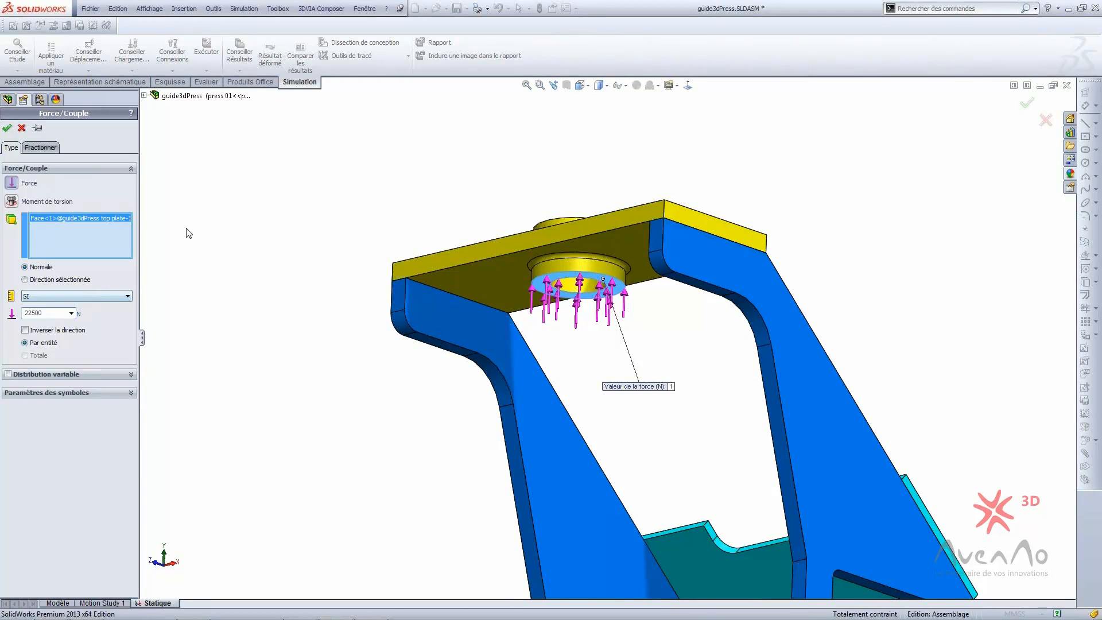
click(6, 129)
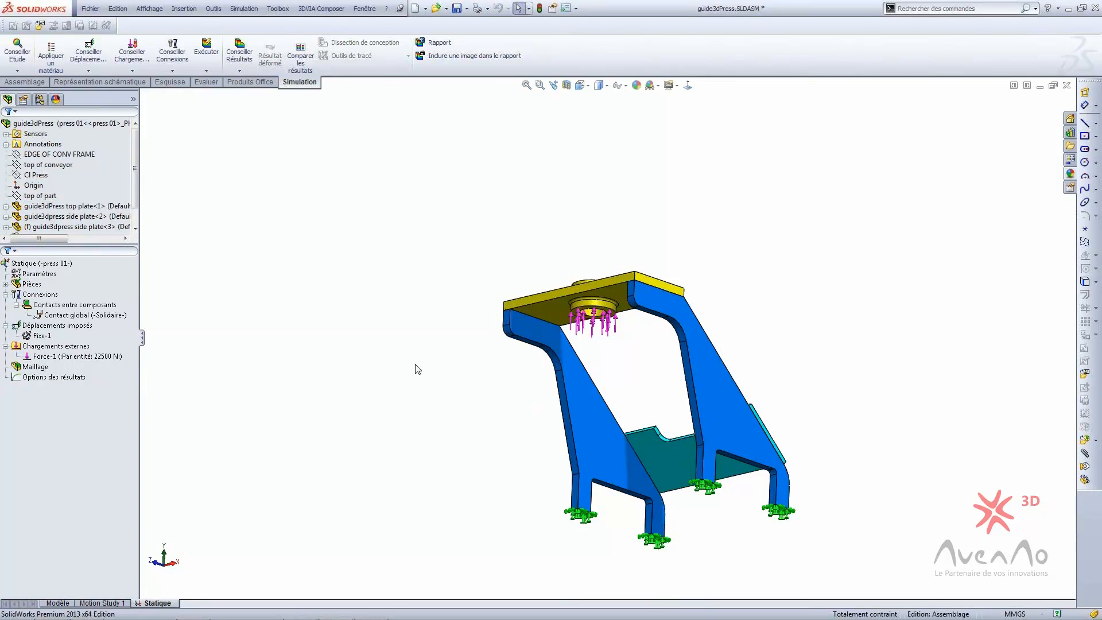
- Create the solid mesh of the press assembly and run the Statique study
middle_drag(415, 369, 534, 430)
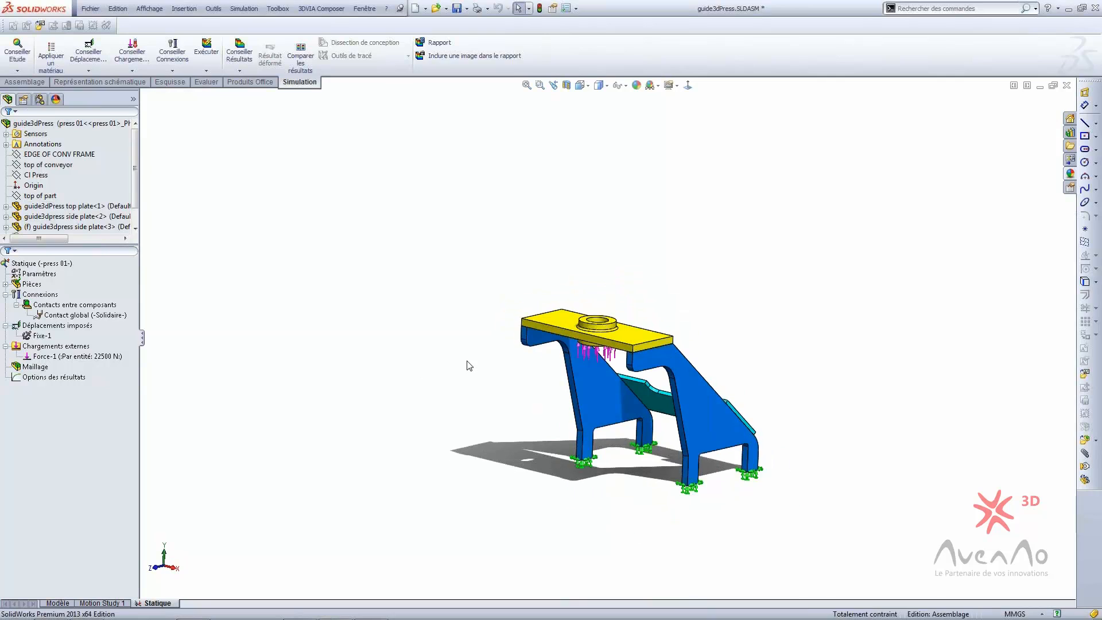
click(50, 356)
right_click(43, 367)
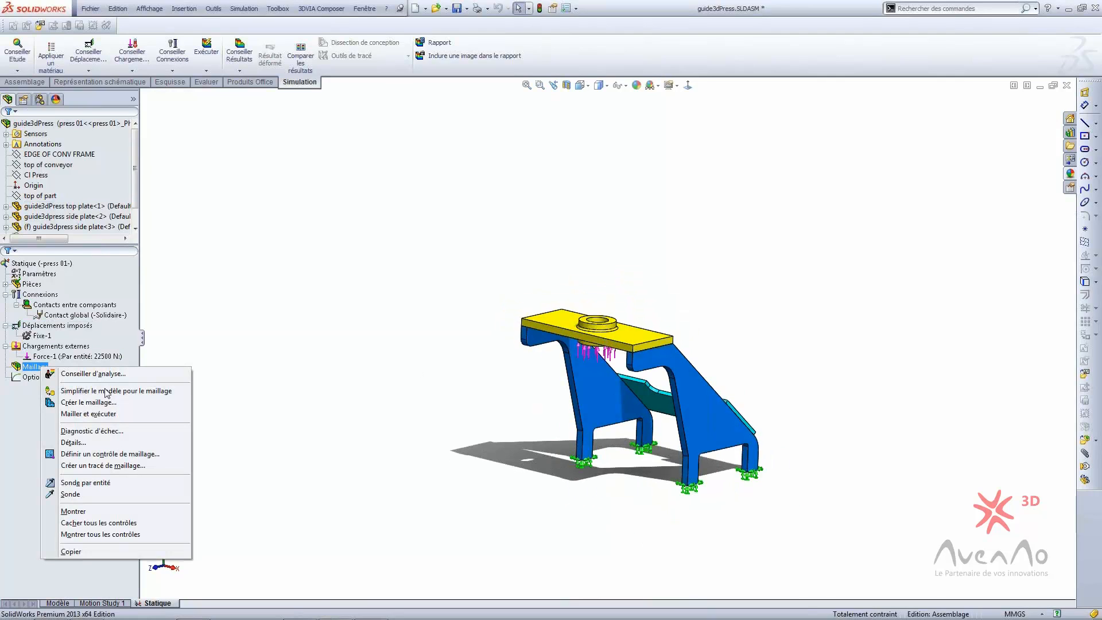
click(89, 402)
key(Return)
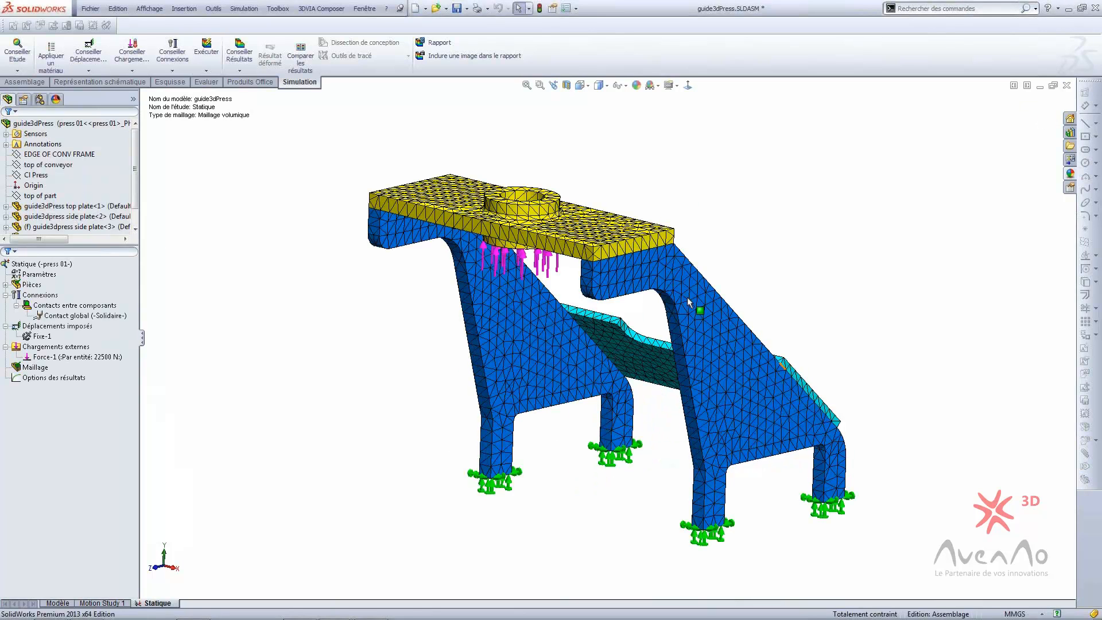
middle_drag(692, 304, 604, 378)
scroll(613, 336, up, 1)
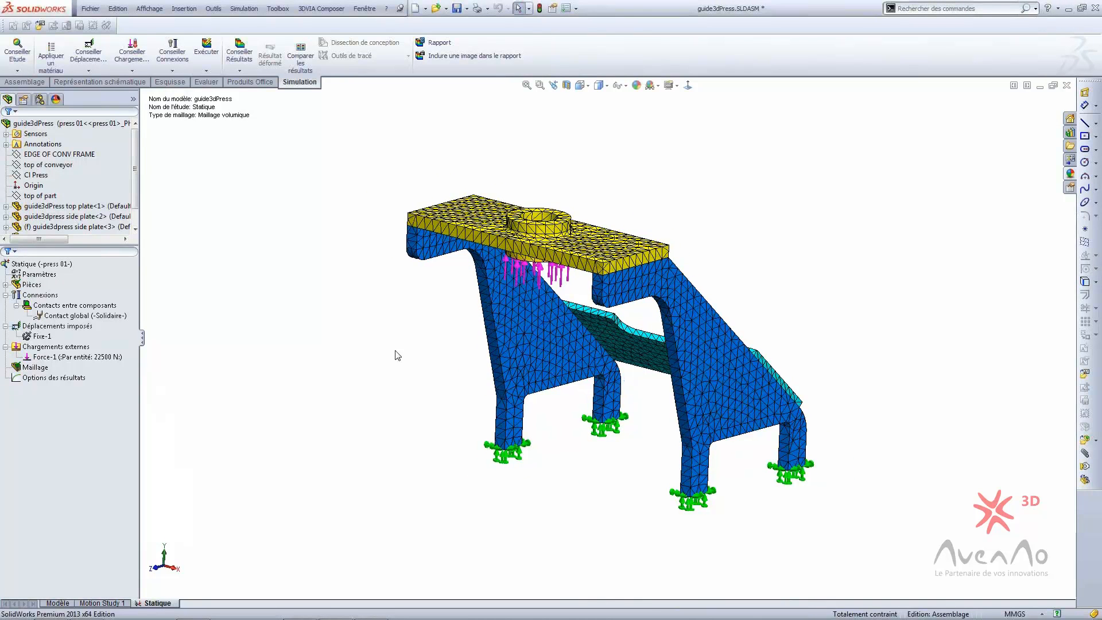
click(207, 50)
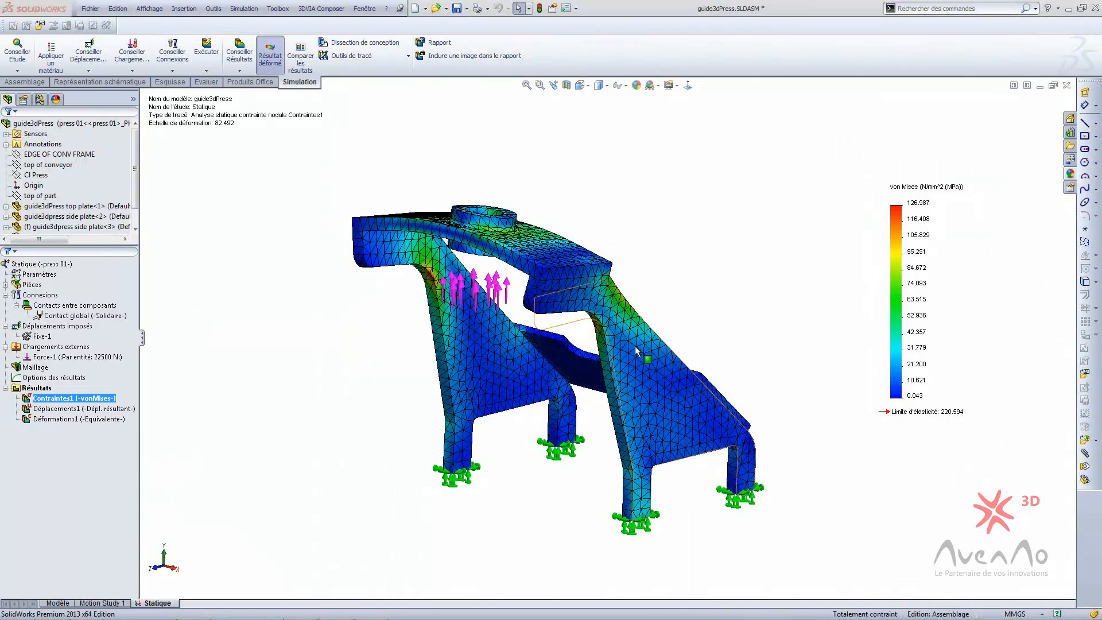
- Examine the deformed frame in the resultant displacement plot and switch back to the von Mises stress plot
double_click(80, 408)
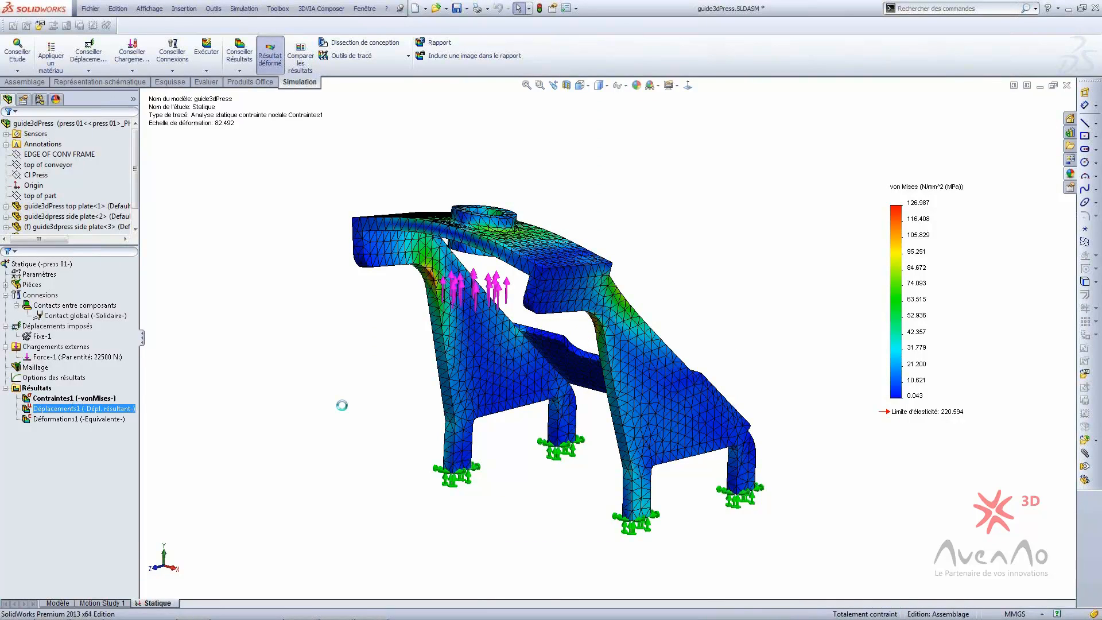
scroll(675, 365, up, 2)
middle_drag(676, 365, 542, 376)
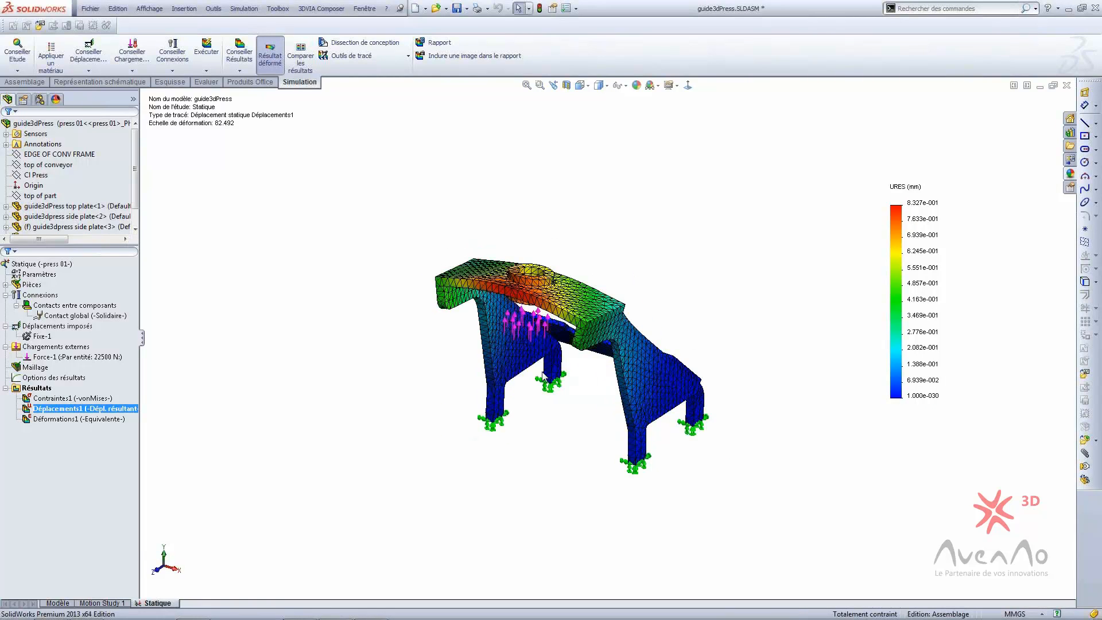
scroll(554, 336, down, 2)
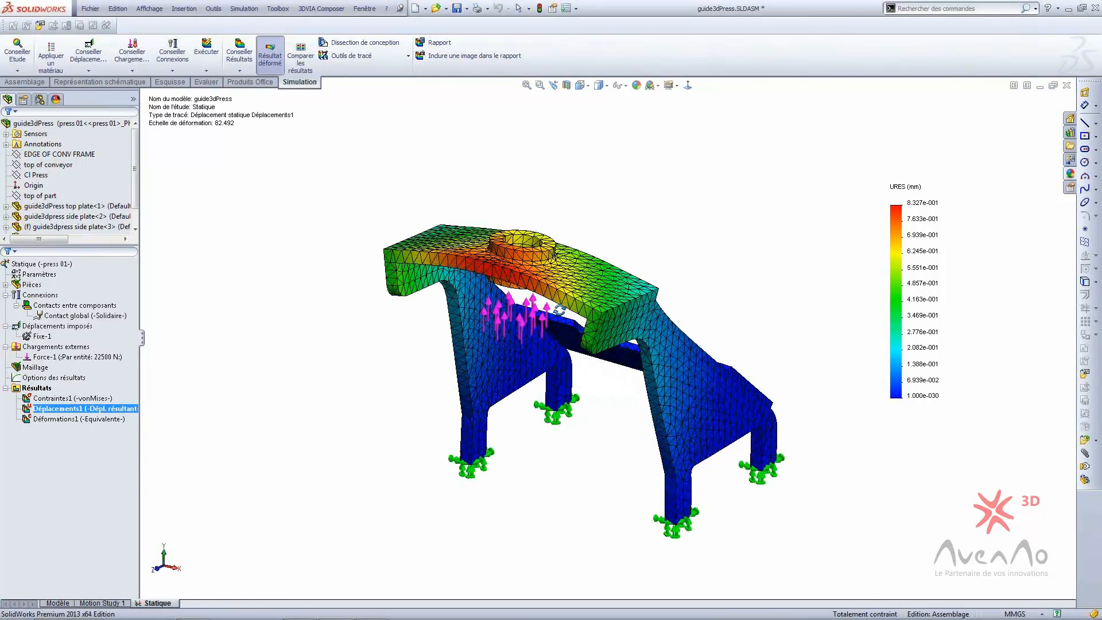
middle_drag(560, 337, 516, 307)
double_click(79, 396)
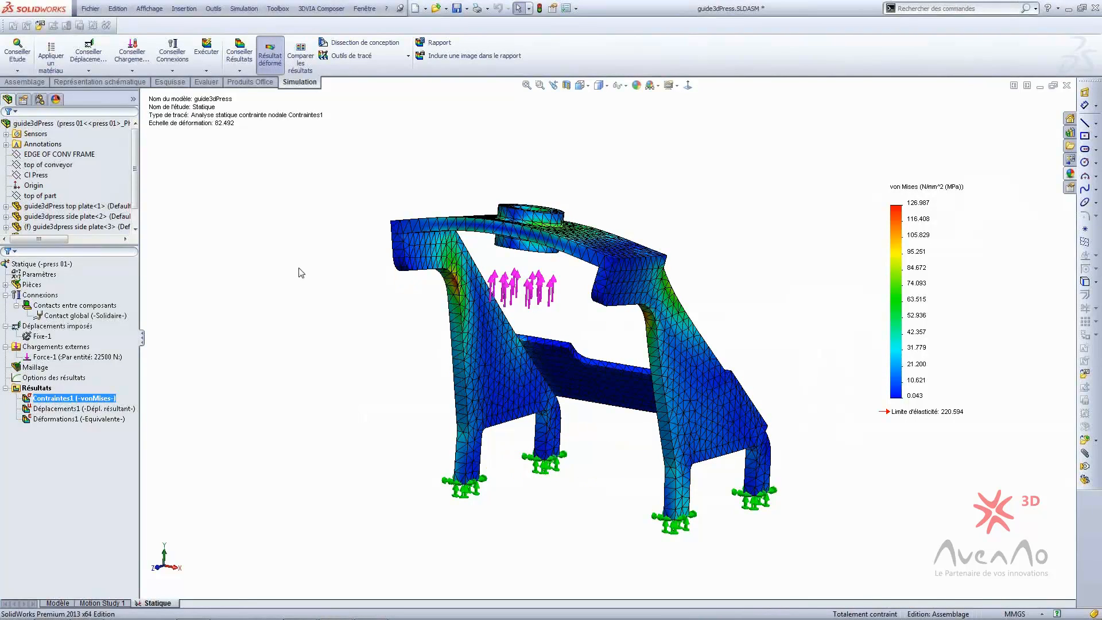
- Create a new frequency study named Fréquence for the press assembly
mouse_move(735, 418)
middle_down()
mouse_move(669, 422)
mouse_move(743, 419)
middle_up()
scroll(577, 386, up, 2)
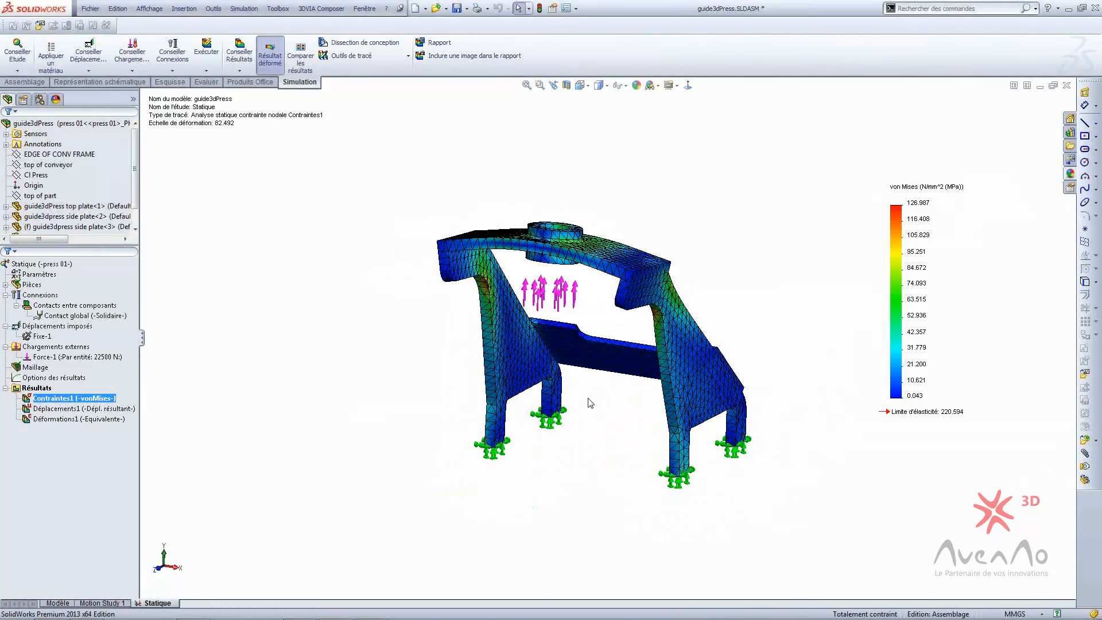
click(22, 72)
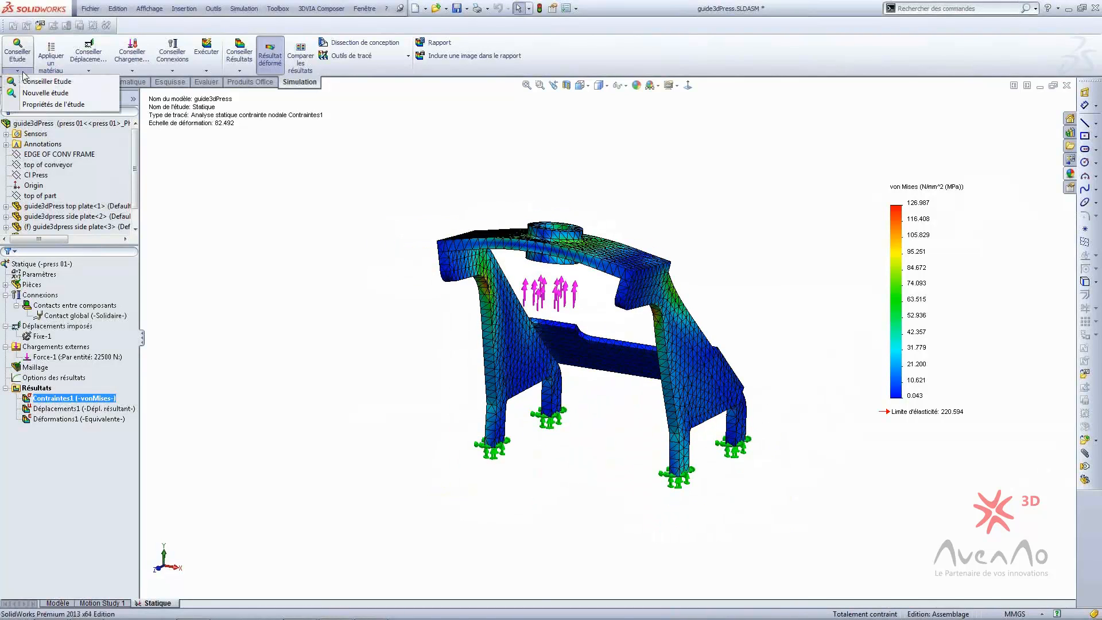
click(45, 92)
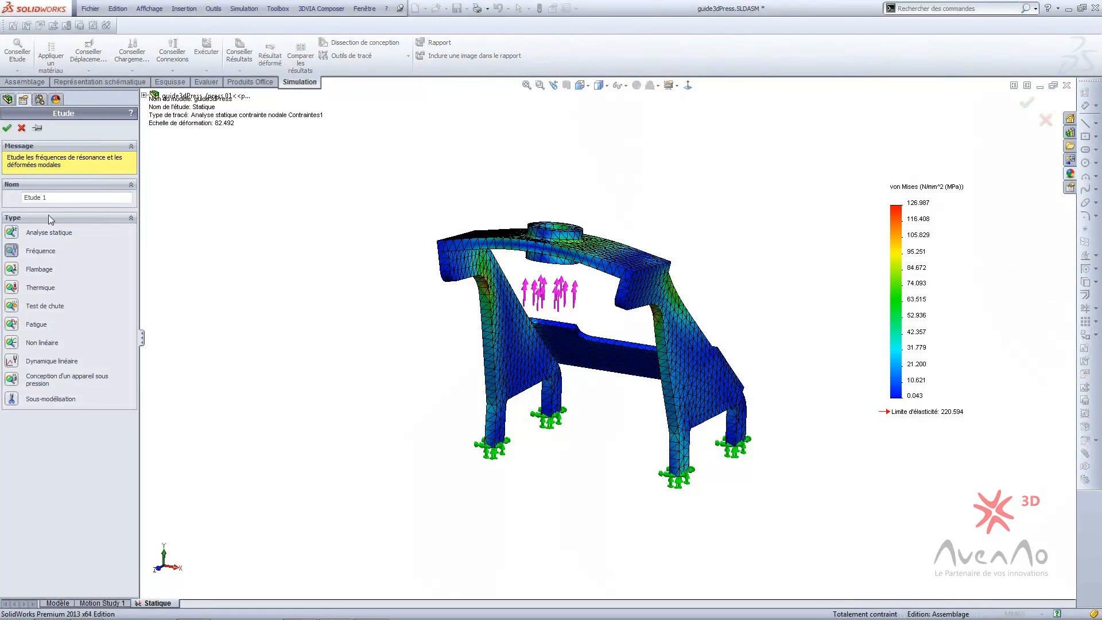
click(61, 198)
drag(26, 200, 23, 198)
text(Fréquence)
click(8, 127)
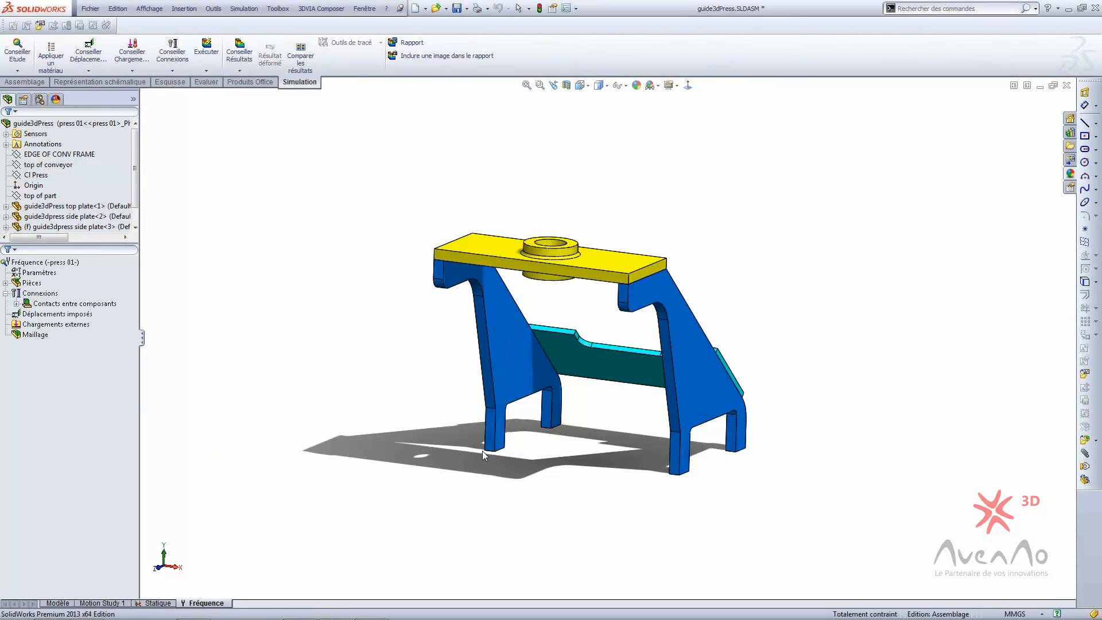
- Copy the fixed geometry restraint from the Statique study into the Fréquence study's fixtures
middle_drag(482, 450, 477, 449)
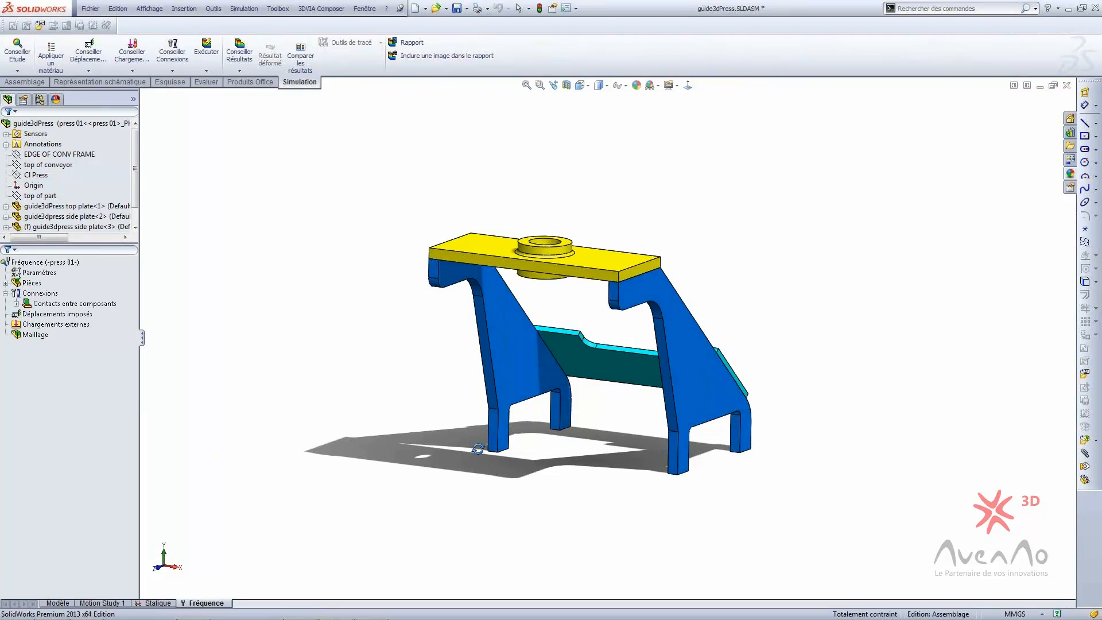
click(158, 602)
click(40, 333)
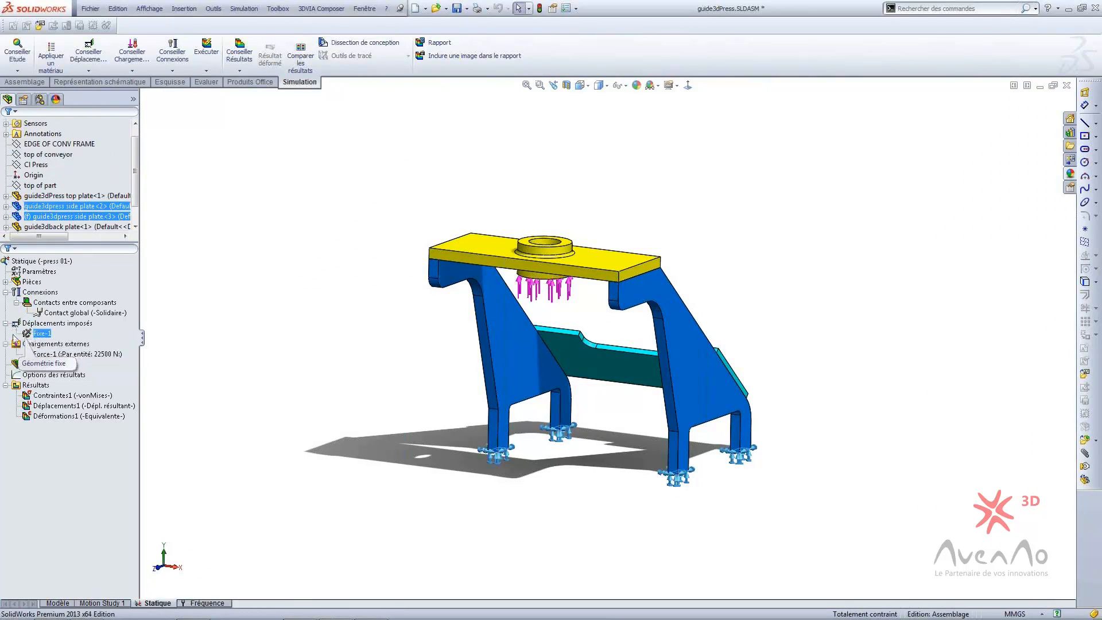
right_click(39, 335)
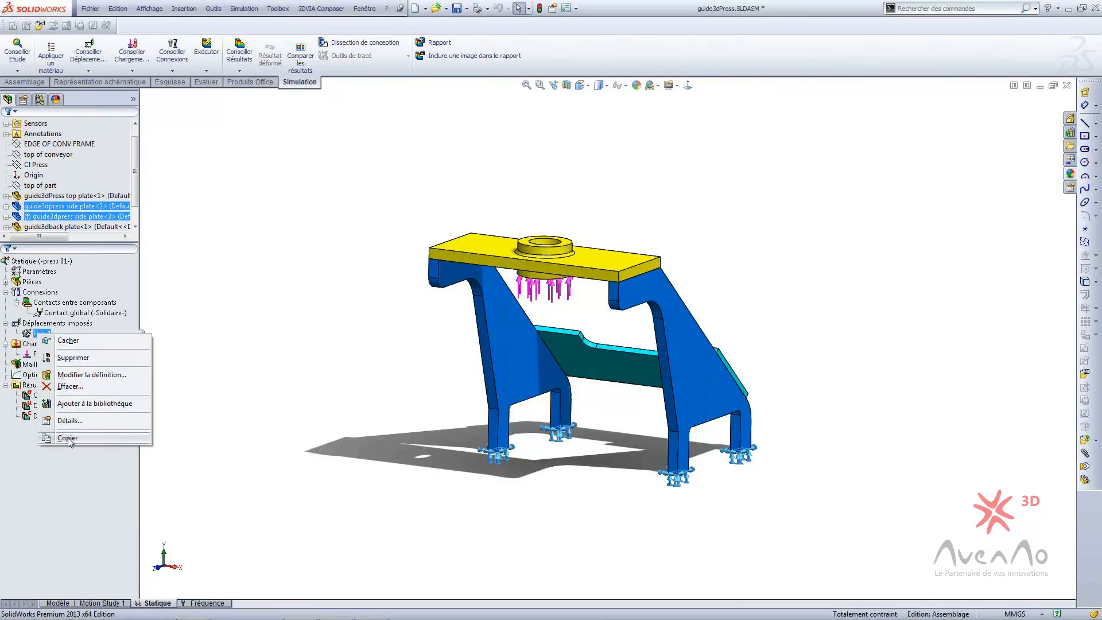
click(66, 438)
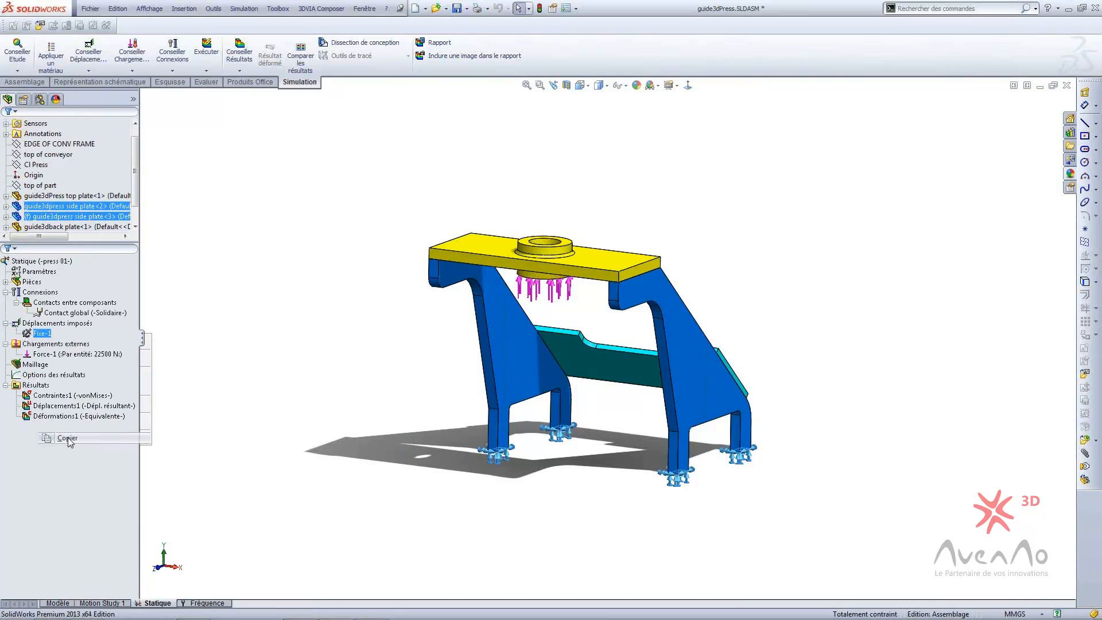
click(203, 602)
click(61, 314)
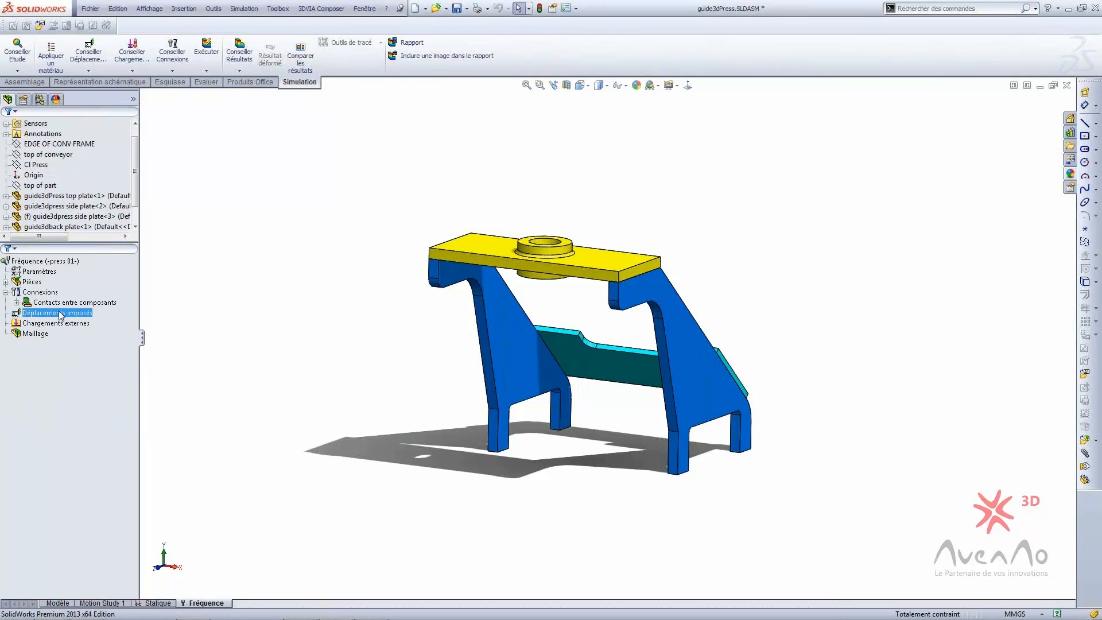
right_click(61, 315)
click(86, 451)
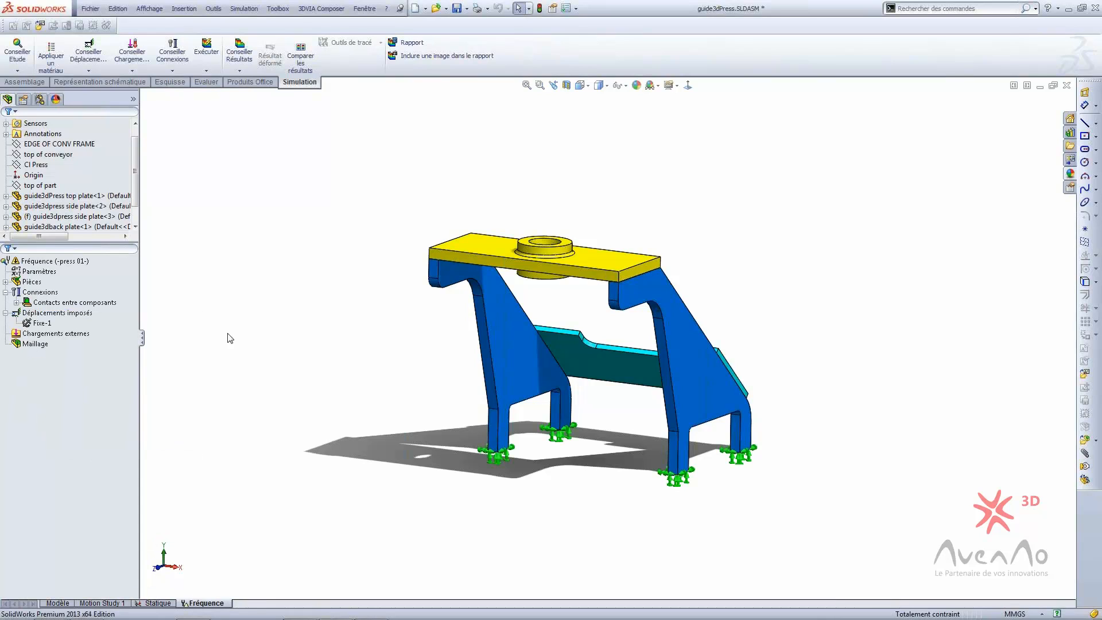
- Copy the 22500 N force from the Statique study into the Fréquence study's external loads
click(165, 603)
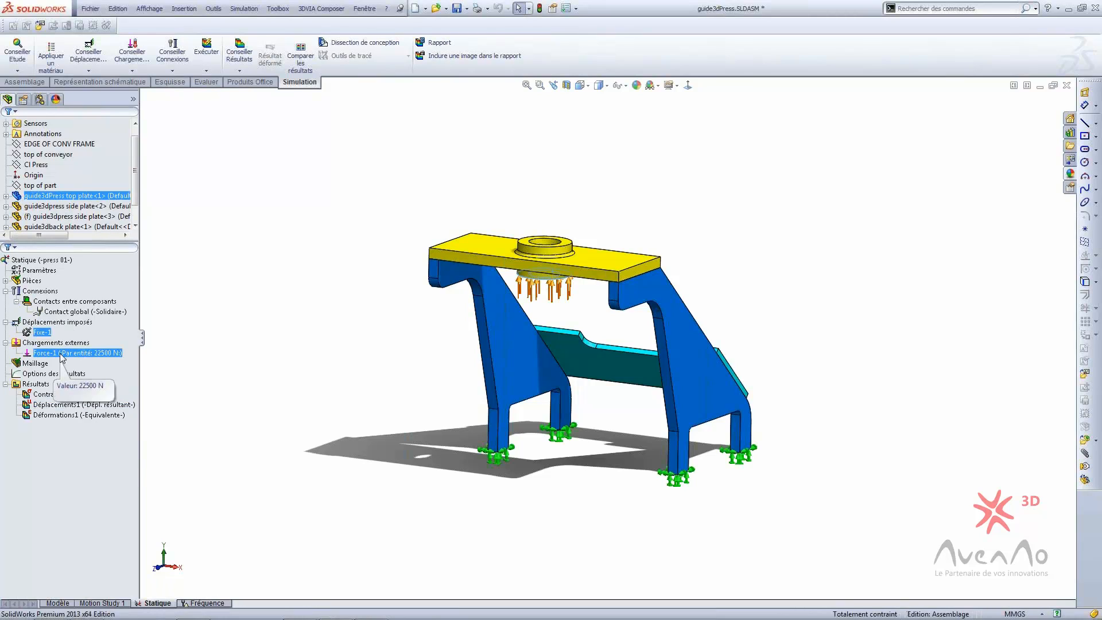
right_click(60, 354)
click(99, 459)
click(221, 603)
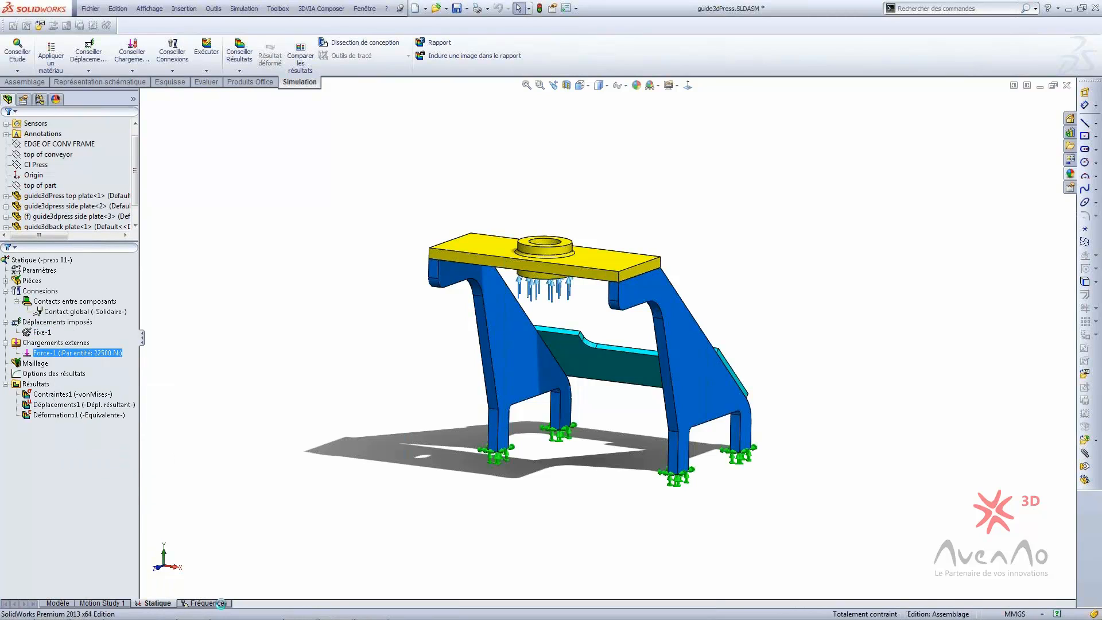
click(49, 333)
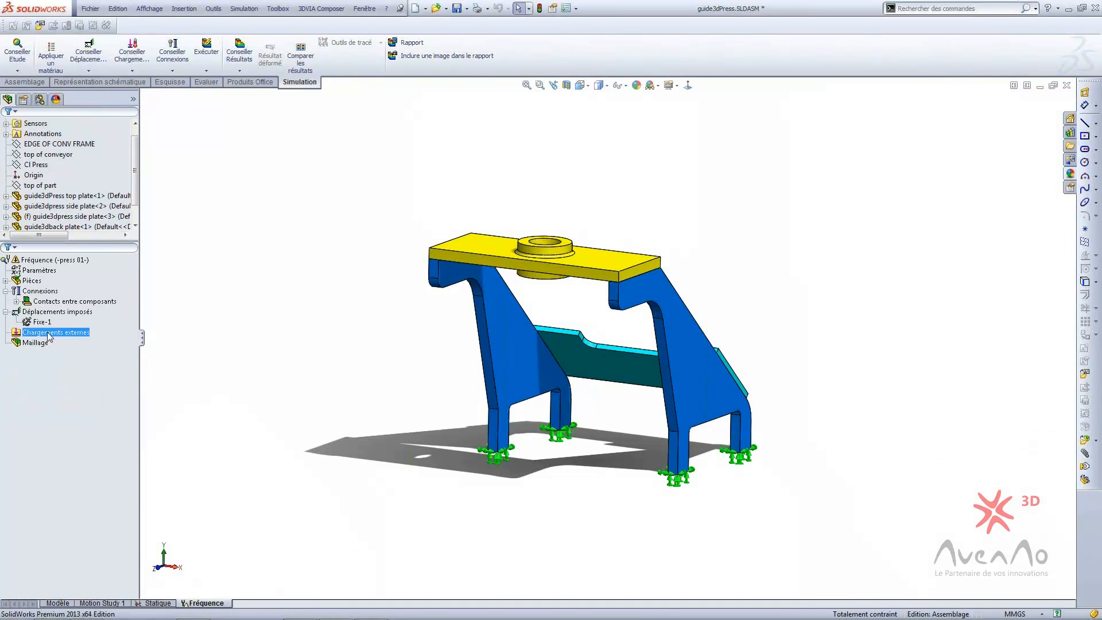
right_click(49, 333)
click(74, 596)
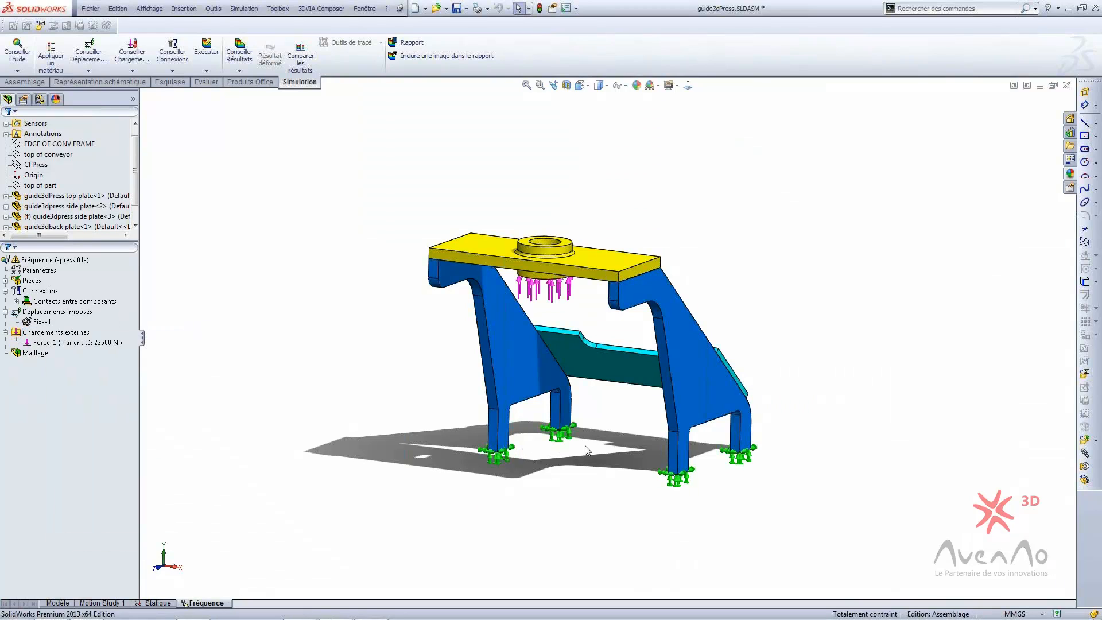
- Check the Fréquence study's properties, accept them with 5 frequencies and automatic solver, and run the study
middle_drag(586, 449, 628, 374)
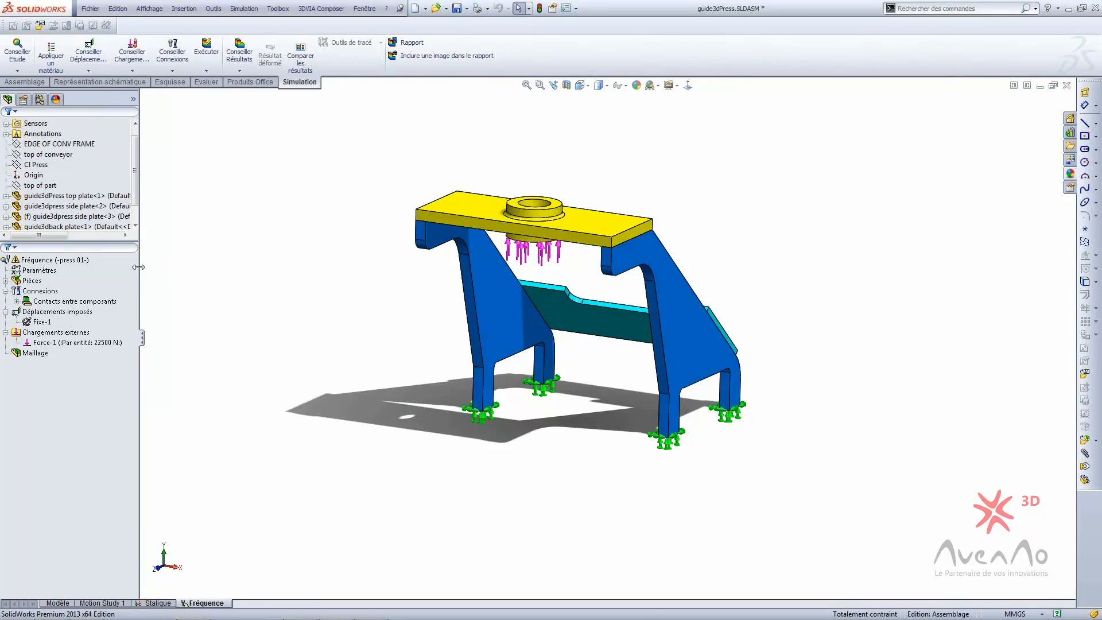
click(34, 261)
right_click(34, 262)
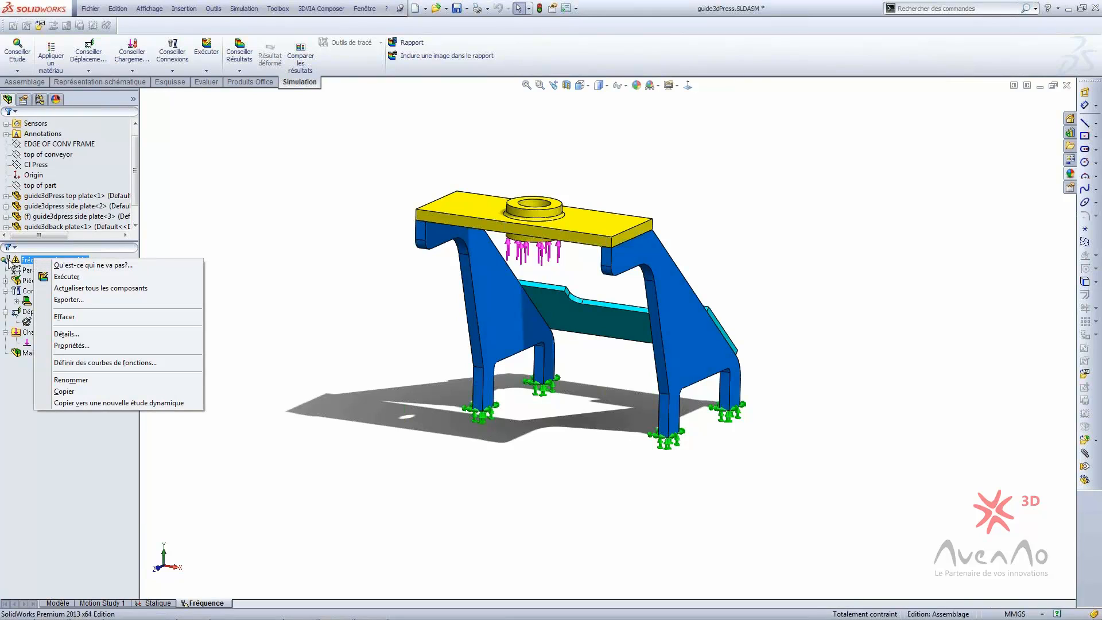
click(84, 346)
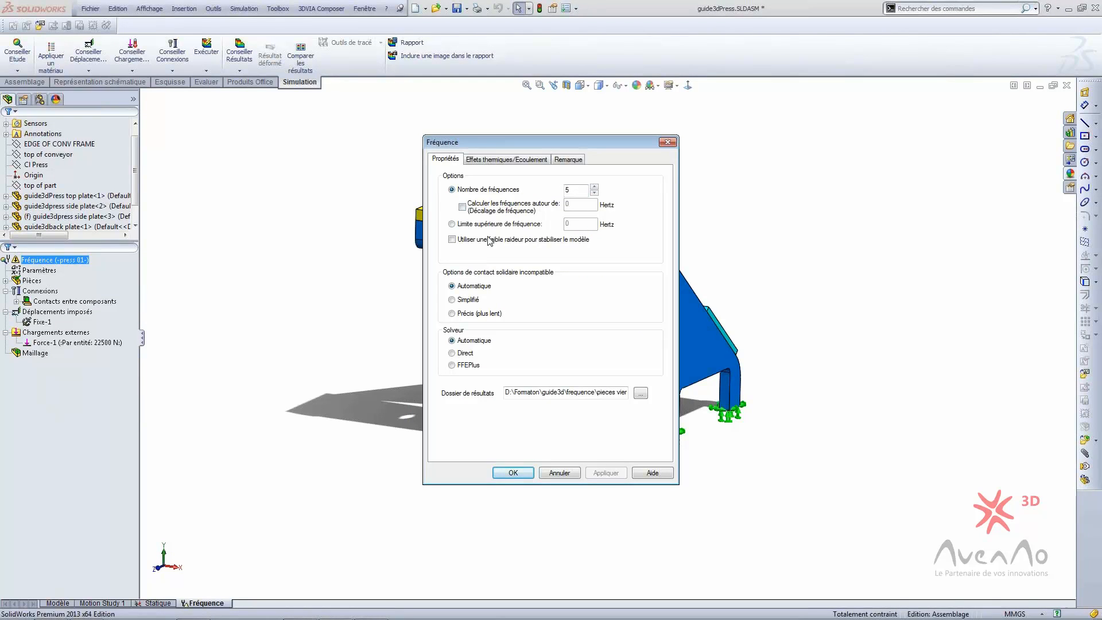
click(513, 473)
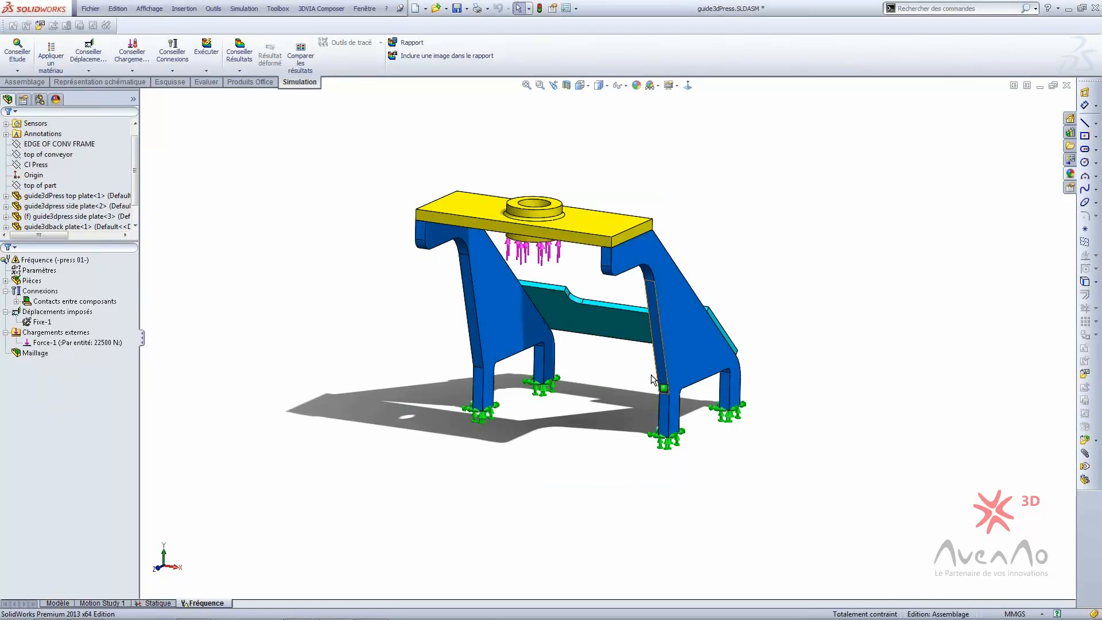
click(208, 56)
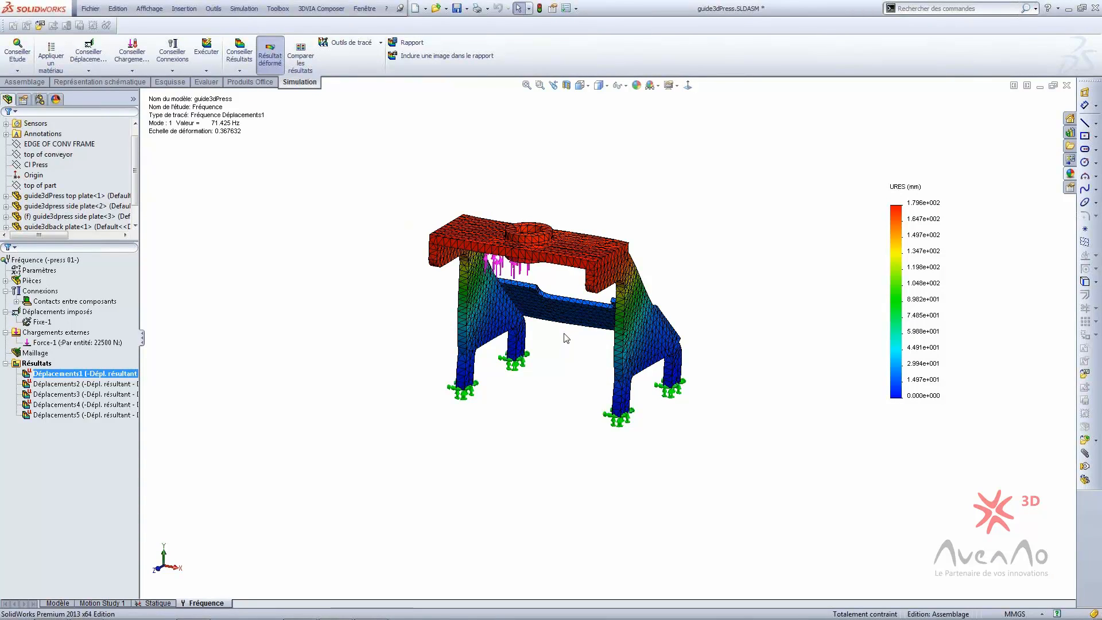
- Examine the deformed shape of the press frame in the first mode's displacement plot from several angles
middle_drag(567, 338, 596, 321)
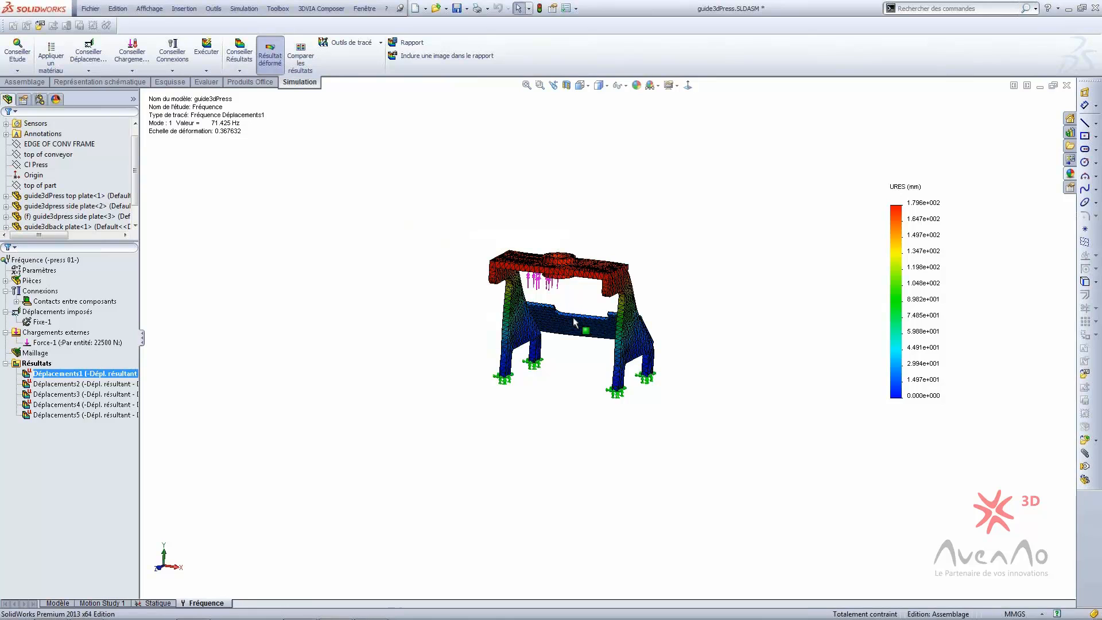
scroll(596, 322, down, 3)
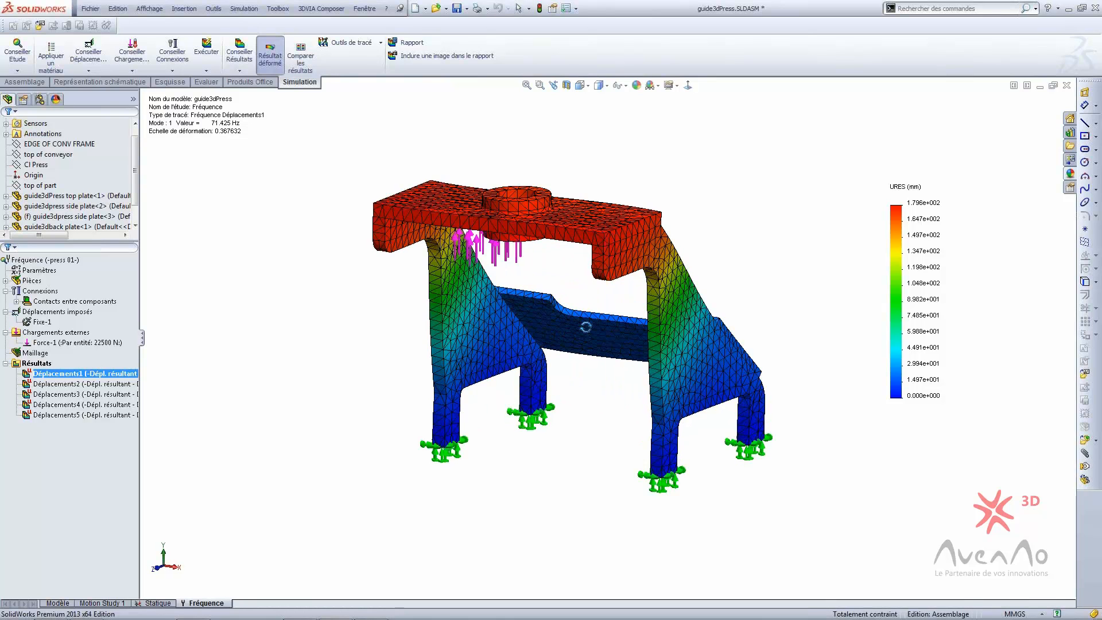
middle_drag(585, 327, 589, 326)
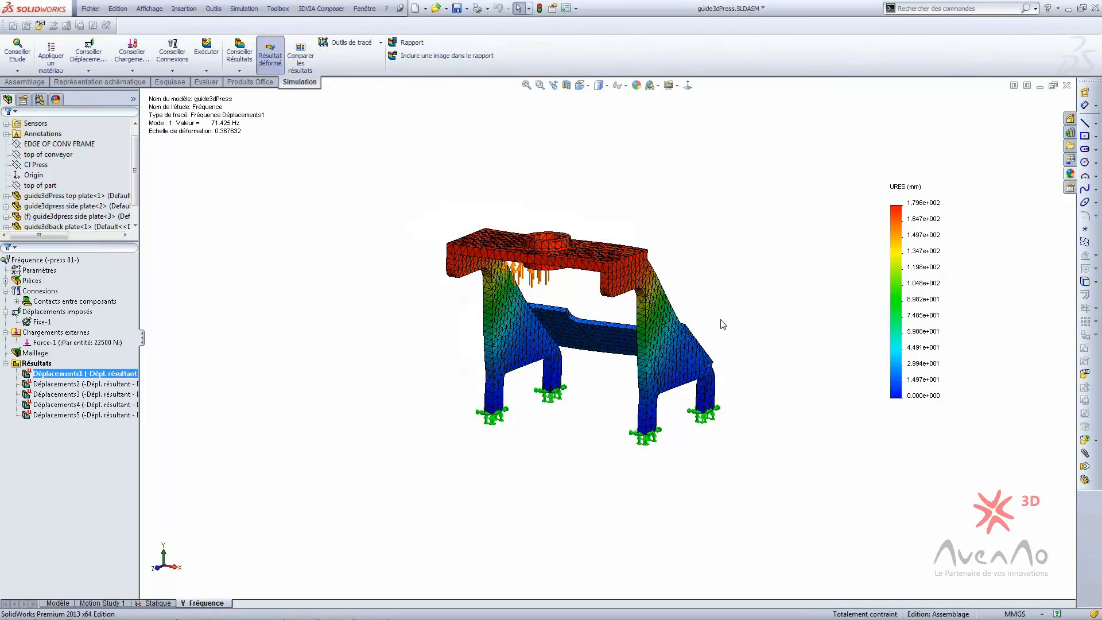
middle_drag(457, 413, 631, 322)
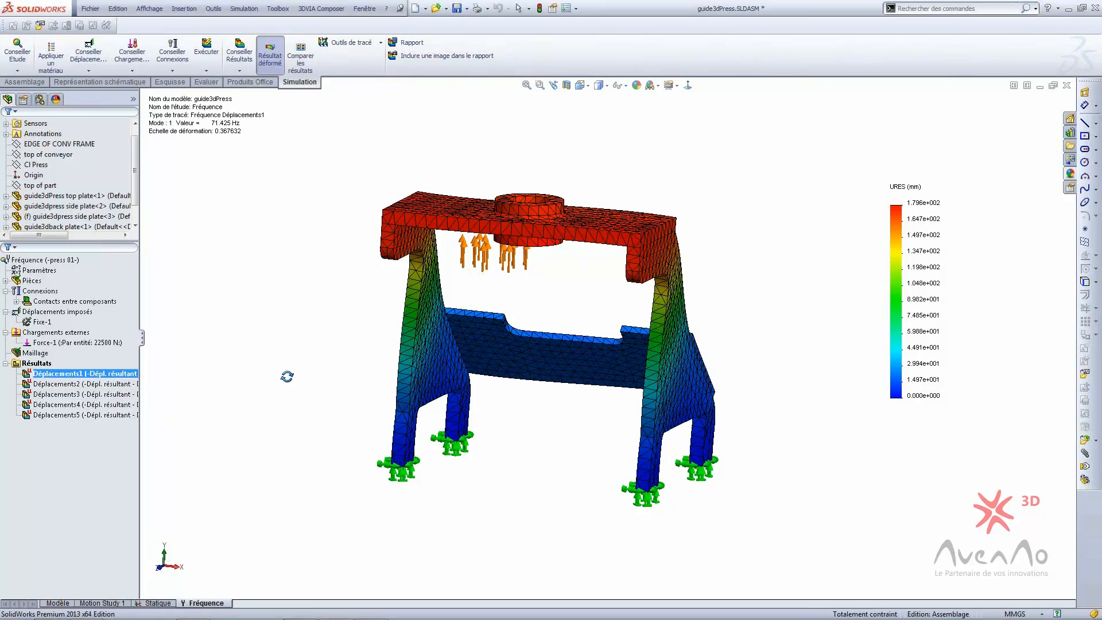
middle_drag(287, 377, 287, 383)
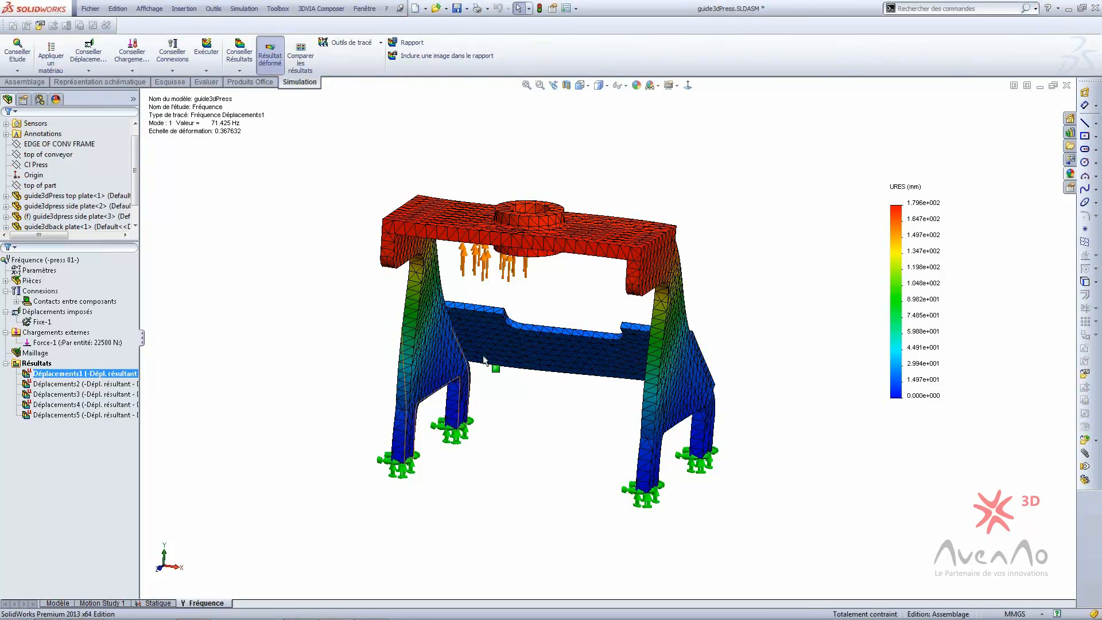
middle_drag(504, 362, 502, 361)
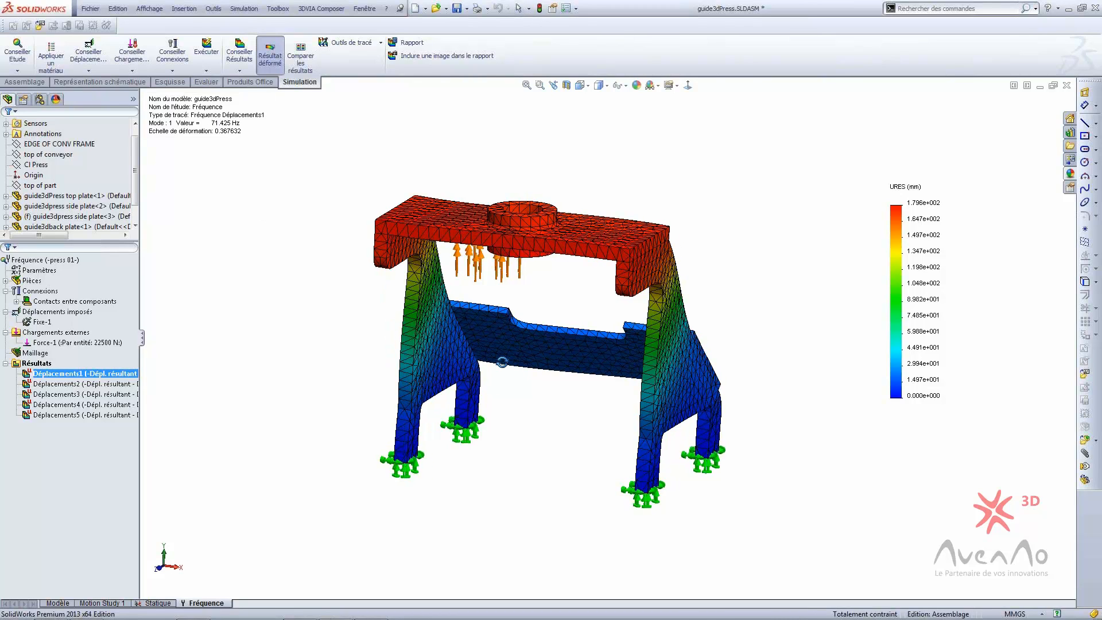
scroll(605, 336, up, 3)
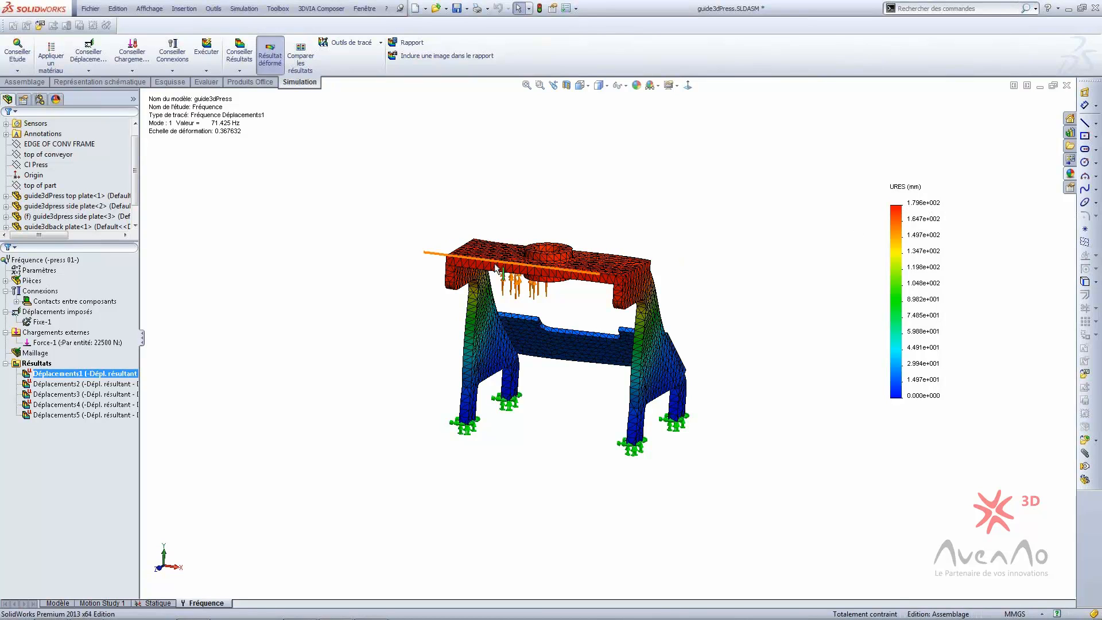
click(594, 260)
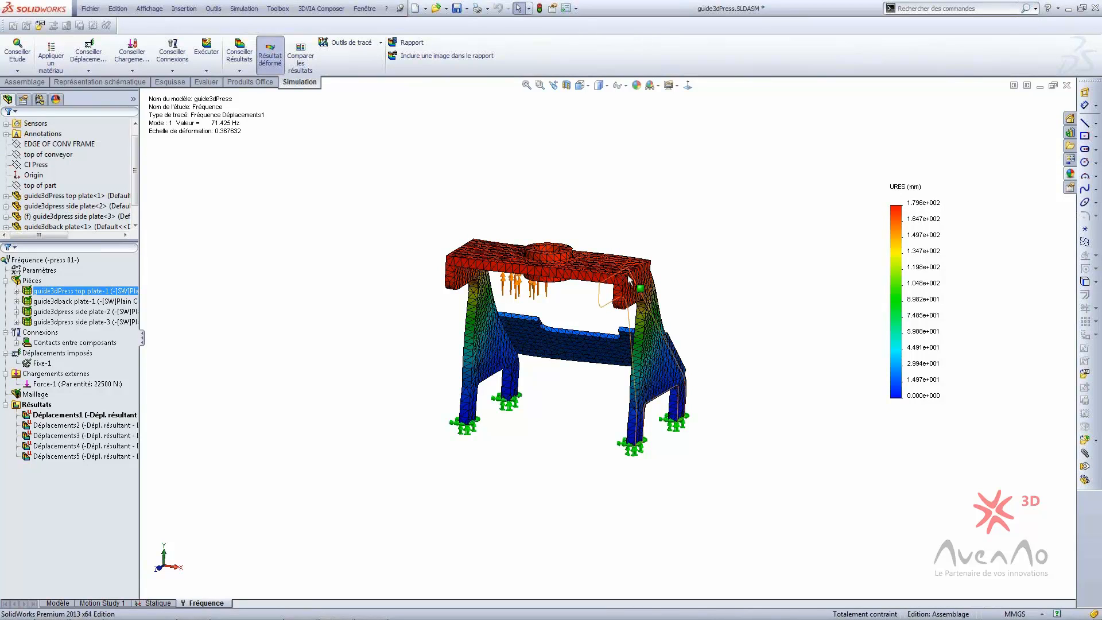
middle_drag(538, 322, 569, 328)
- Animate the first mode's displacement plot, slow the playback to a speed of 14, and close the animation
right_click(47, 416)
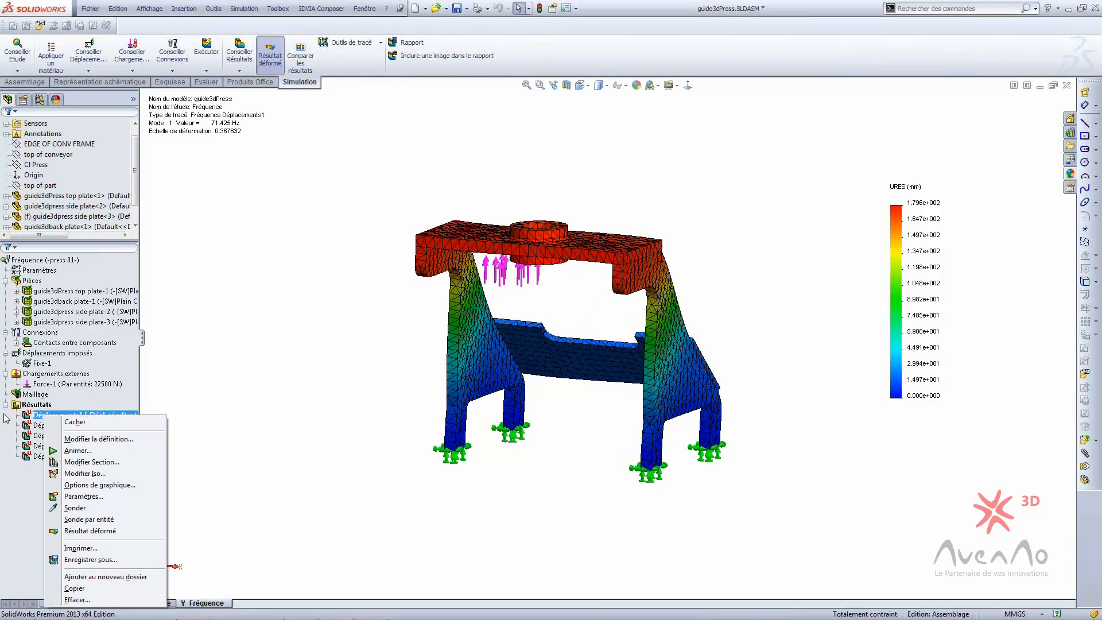
click(90, 452)
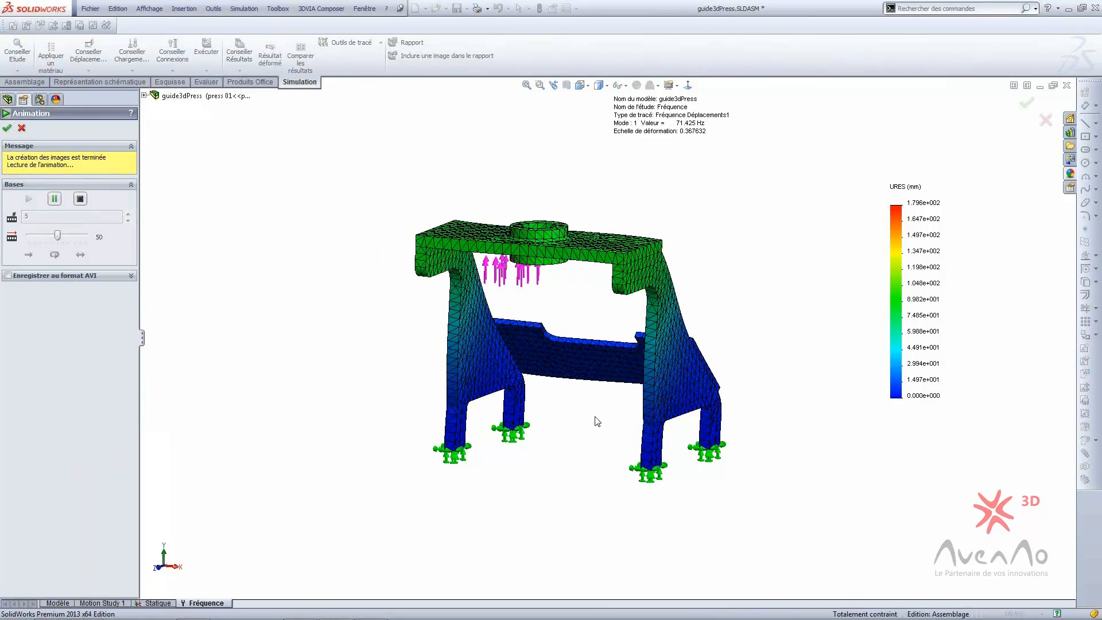
drag(58, 236, 36, 237)
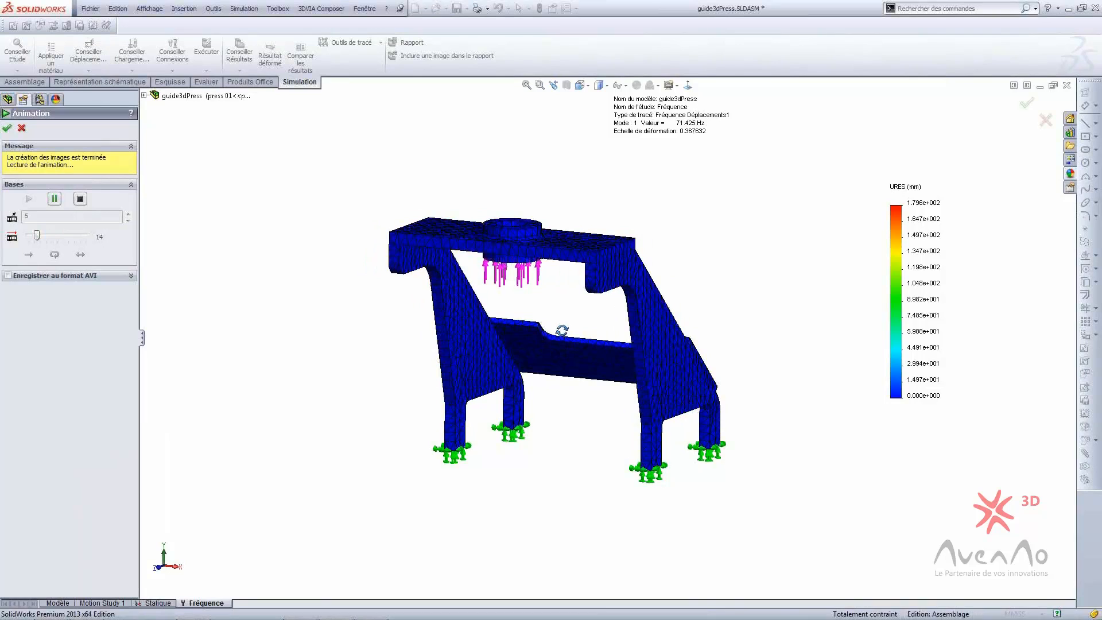
scroll(559, 330, down, 2)
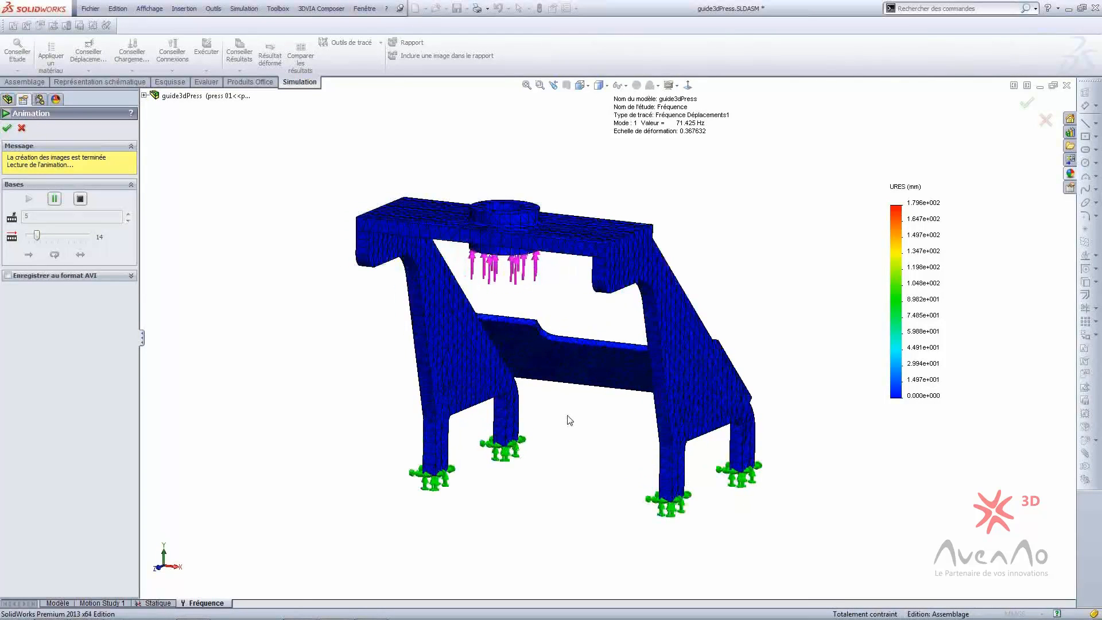
middle_drag(569, 420, 506, 429)
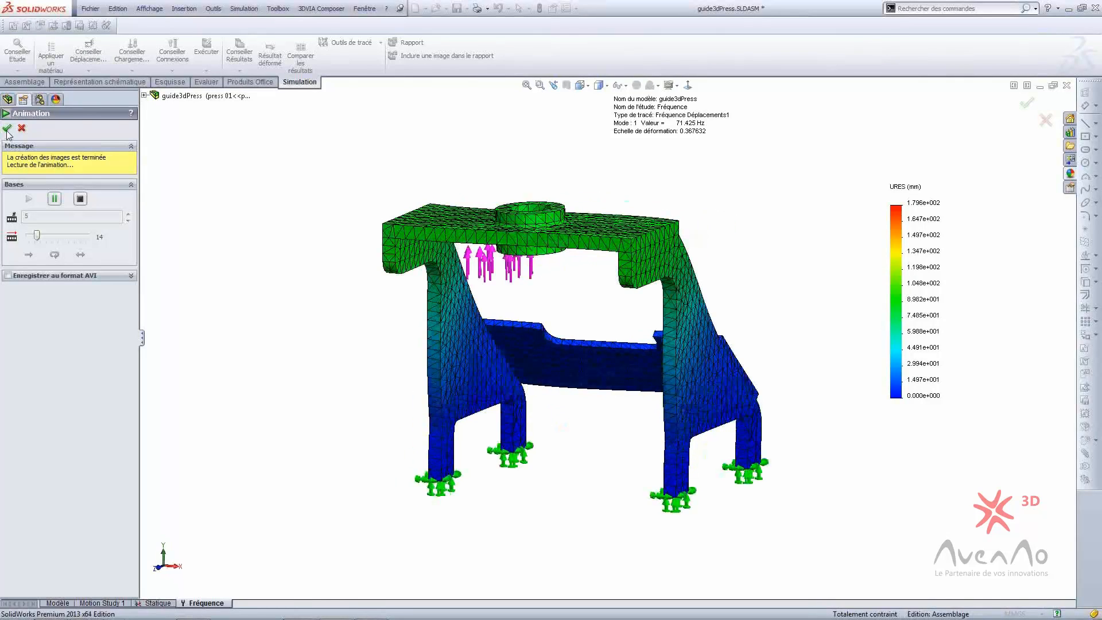
click(7, 129)
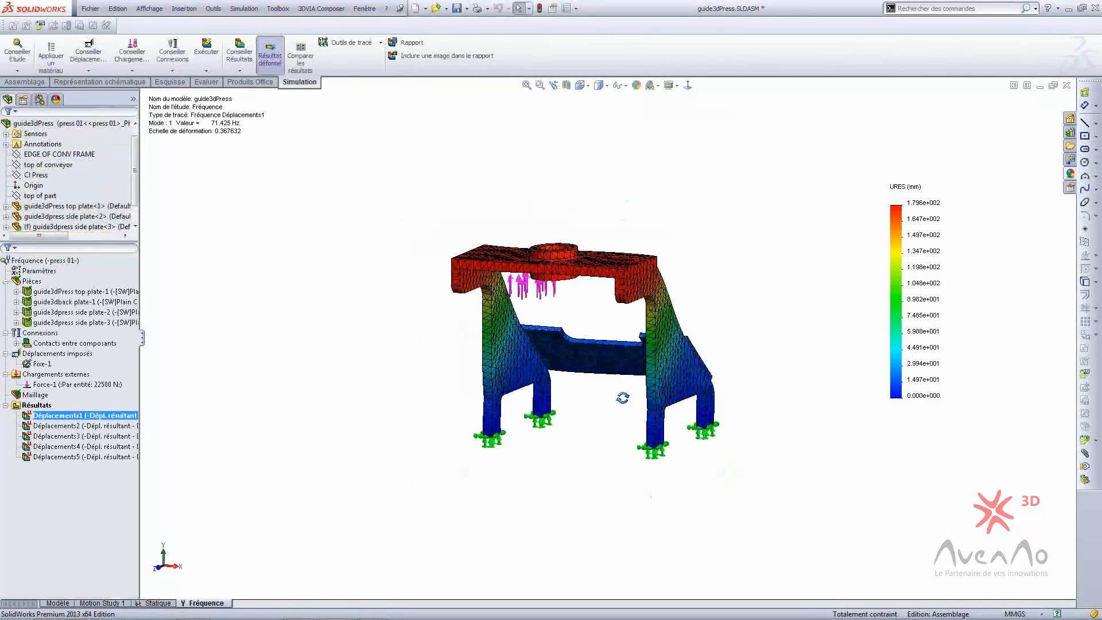
- Show the second mode's displacement plot, play its animation, and close the animation
double_click(83, 425)
right_click(109, 426)
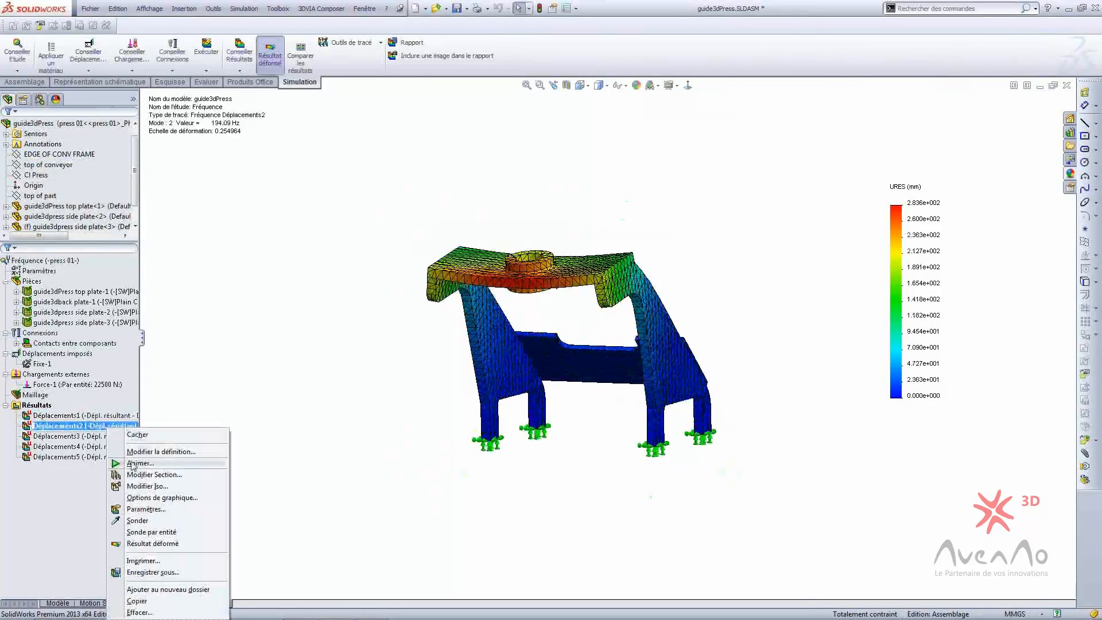
click(133, 464)
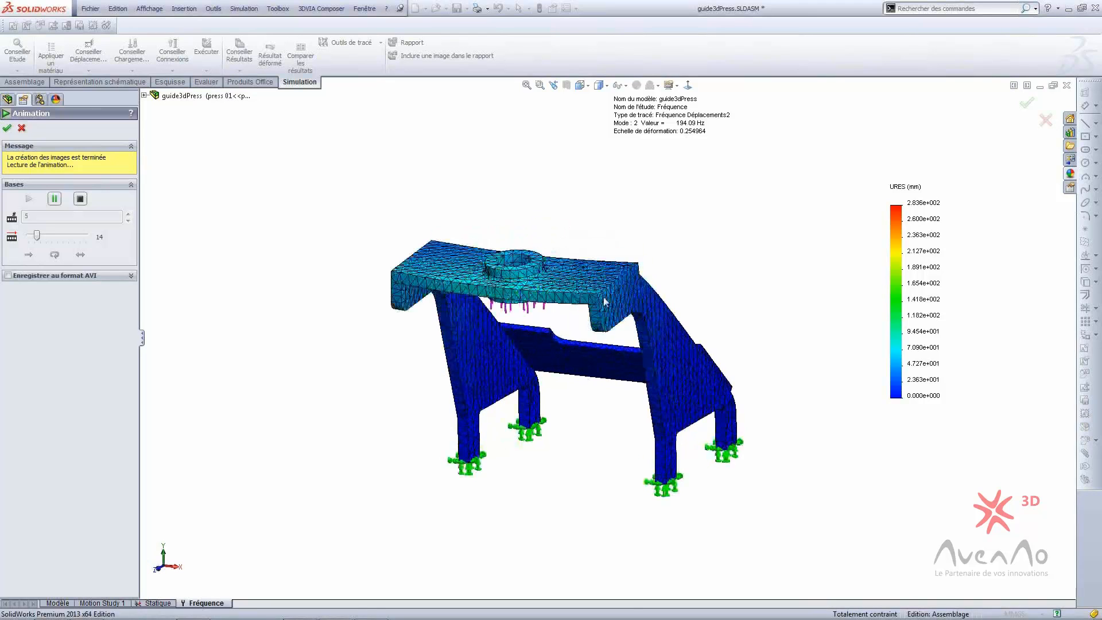
click(7, 129)
- Display the third mode's displacement plot, play its animation, and close the animation
right_click(55, 439)
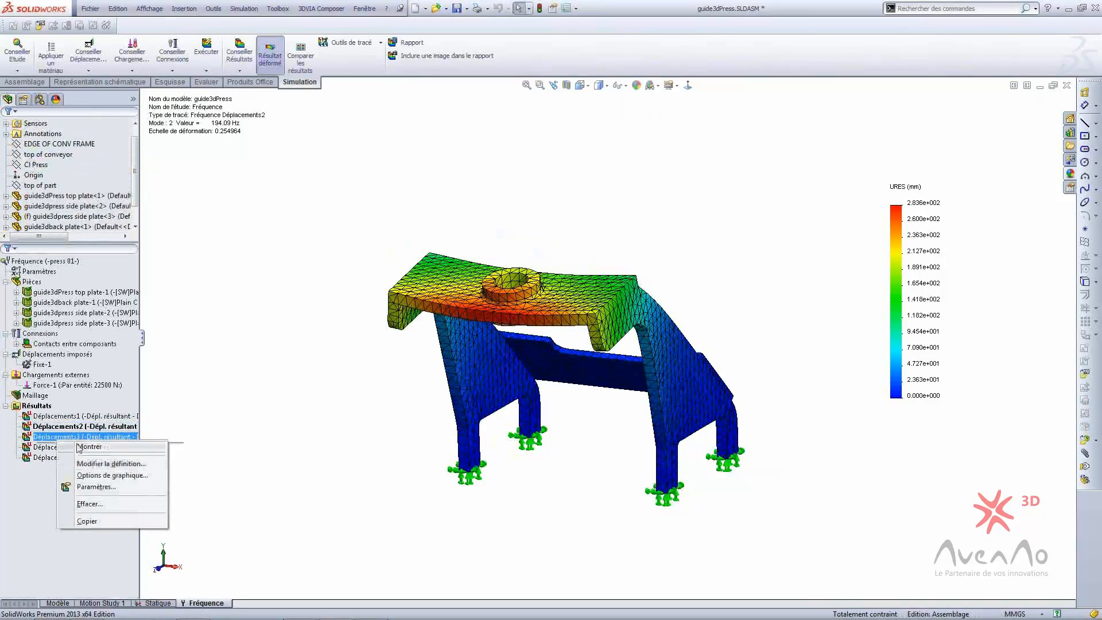
key(Escape)
double_click(52, 437)
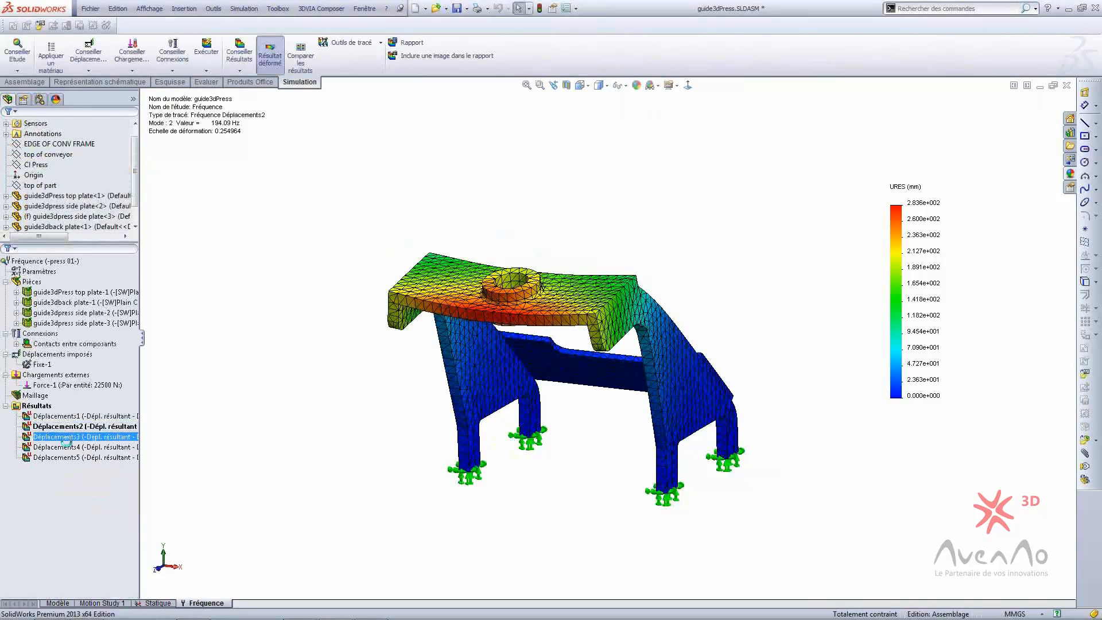
right_click(75, 437)
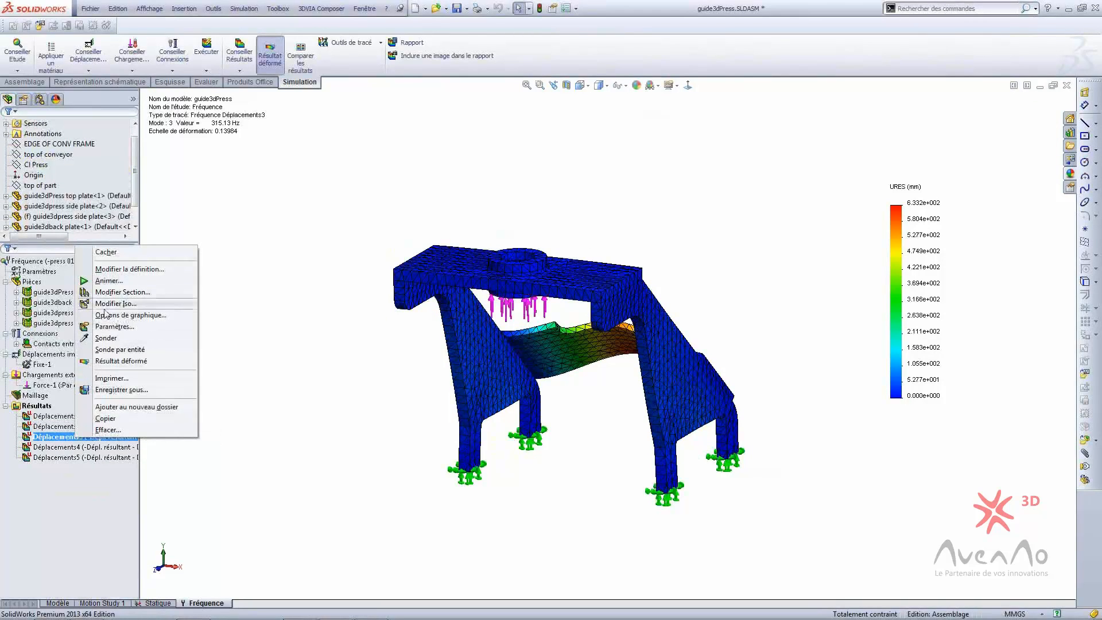
click(108, 281)
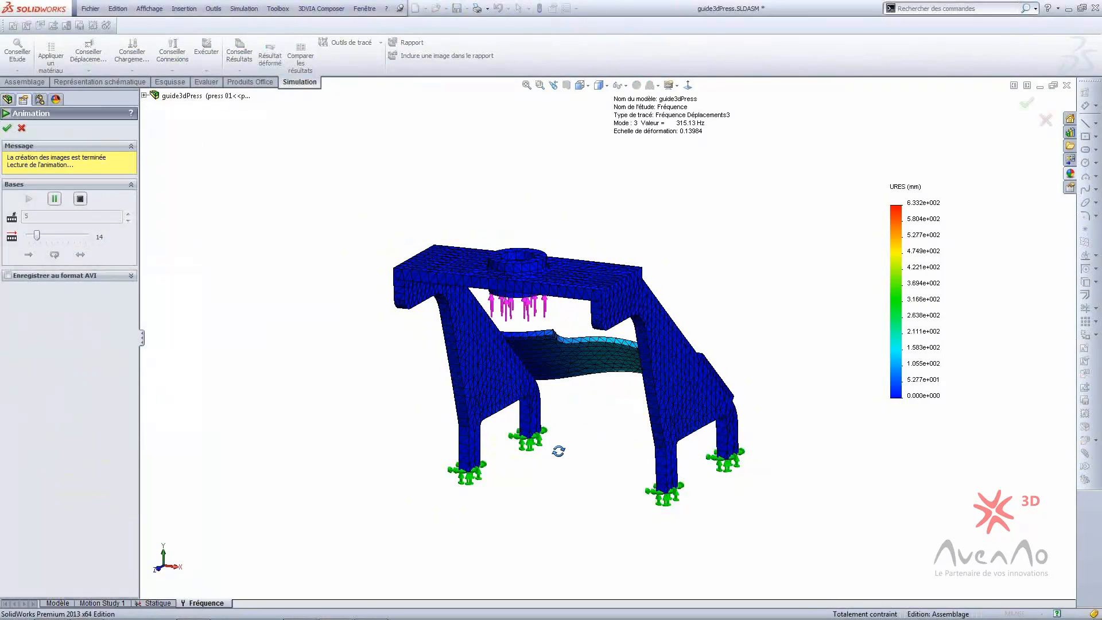
scroll(566, 455, up, 1)
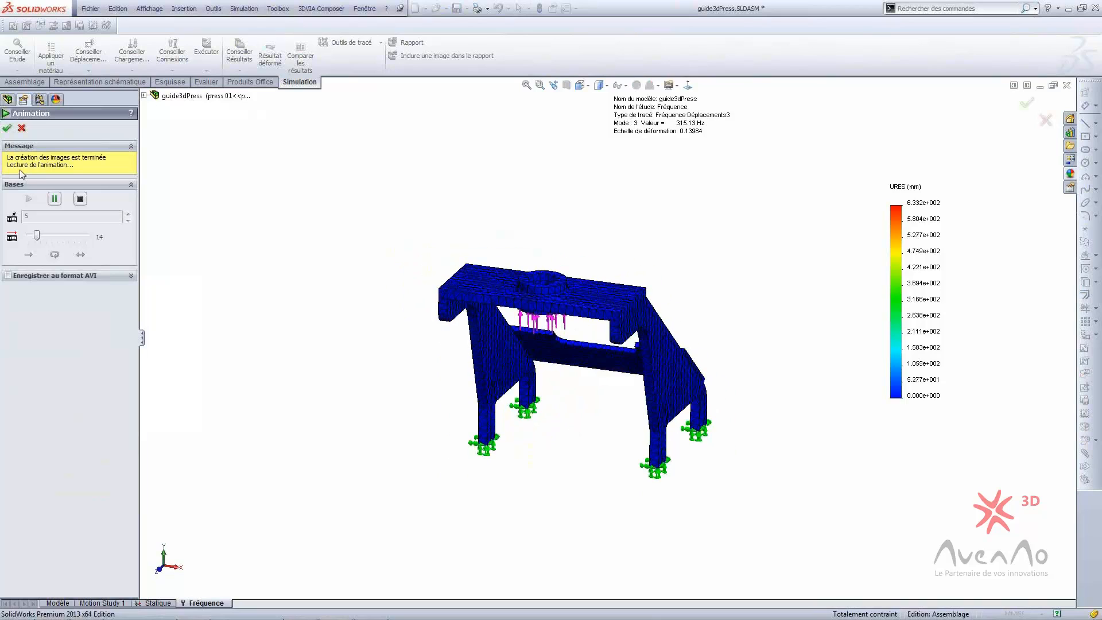
click(4, 131)
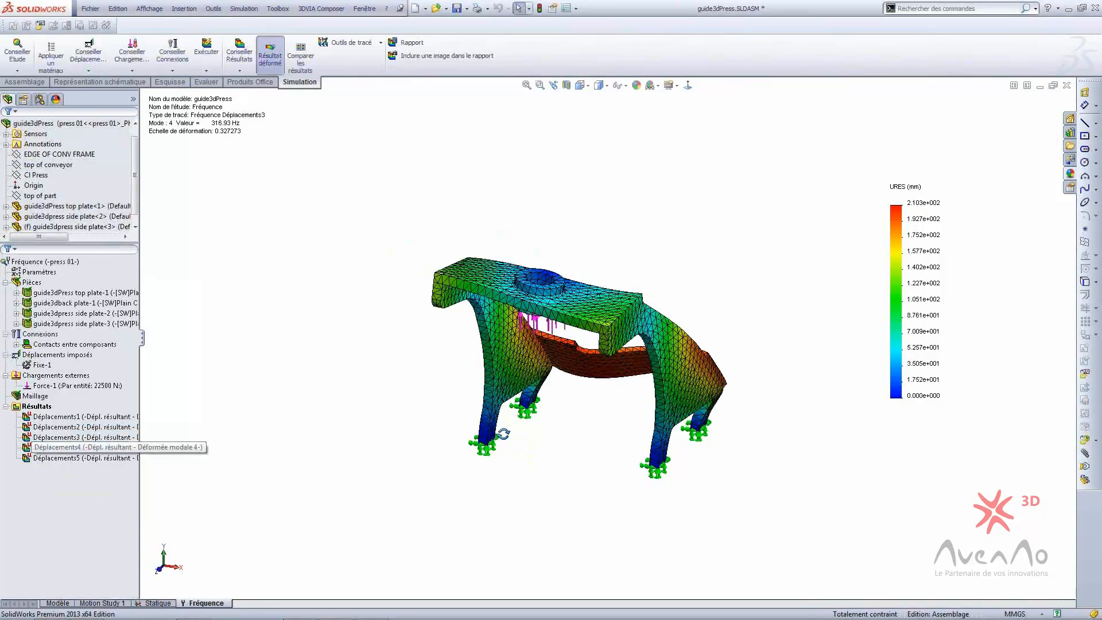
- Play the animation of the fourth mode's displacement plot and close it
right_click(69, 447)
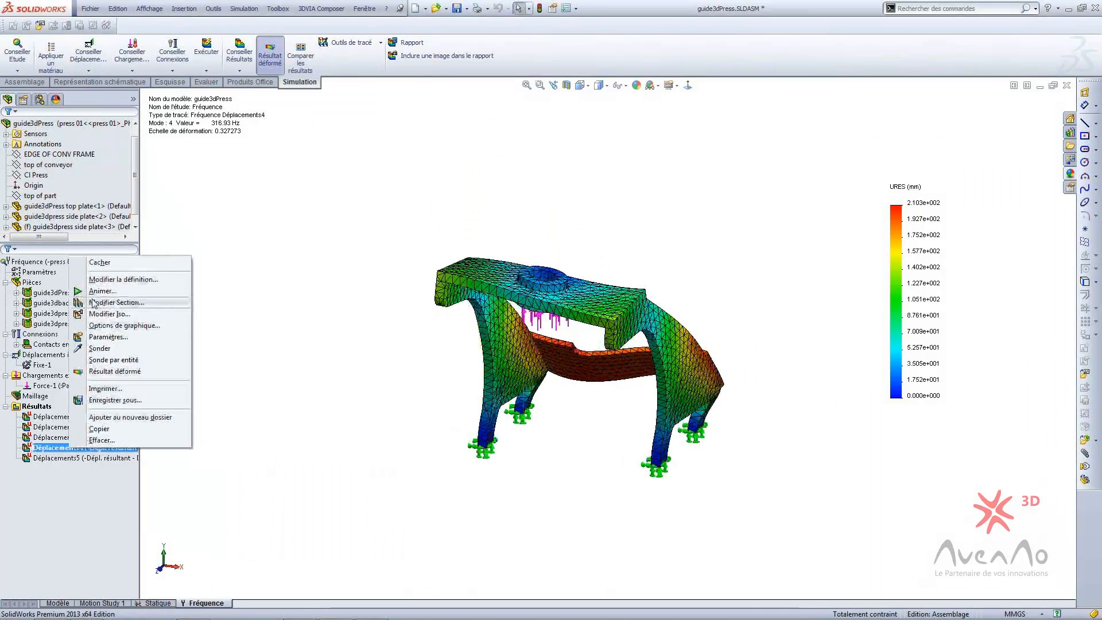
click(98, 291)
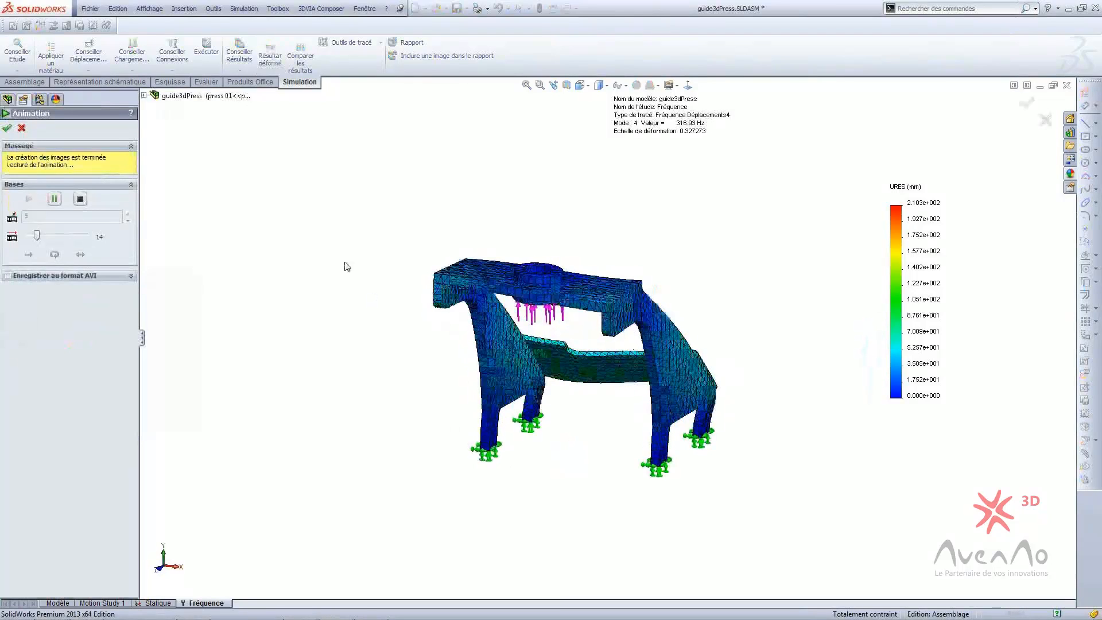
click(7, 127)
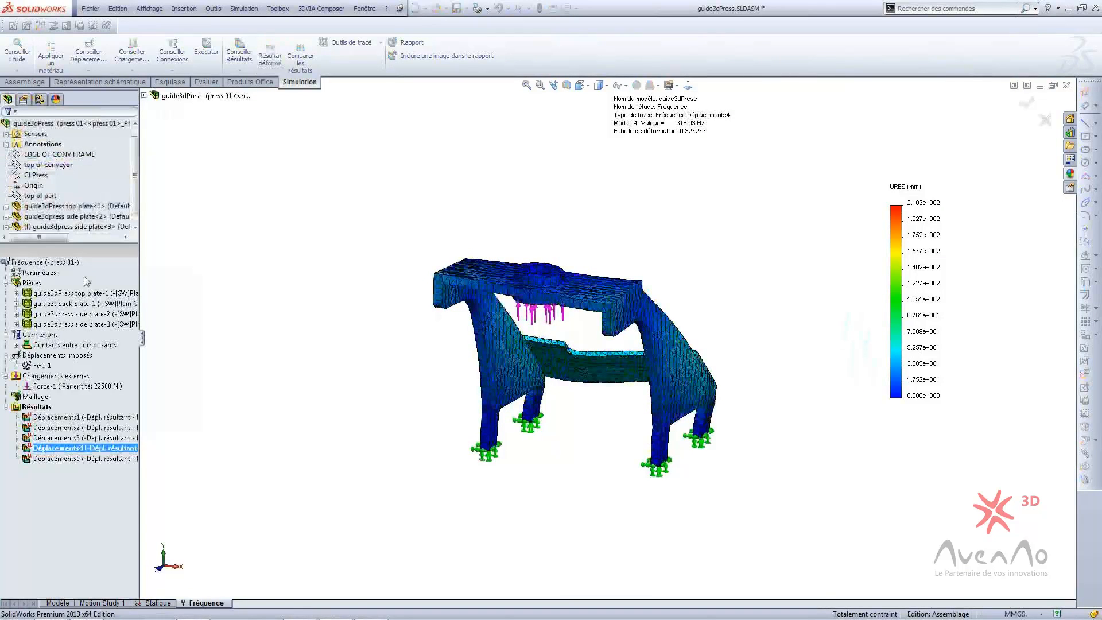
- Open the fifth mode's displacement plot, play its animation, and close the animation
double_click(89, 457)
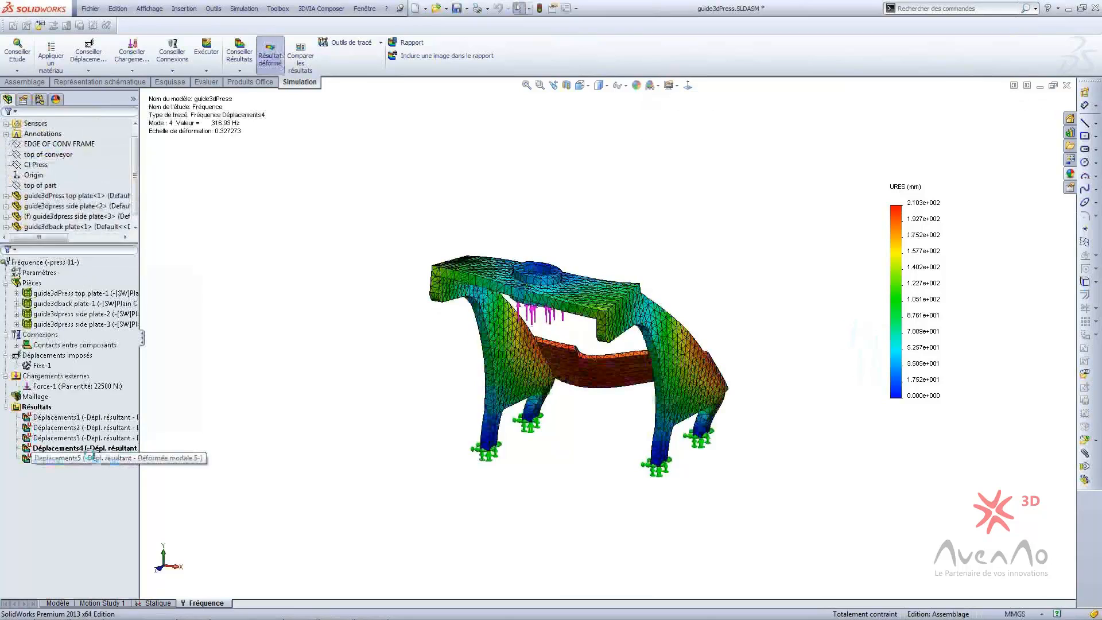
right_click(89, 459)
click(98, 300)
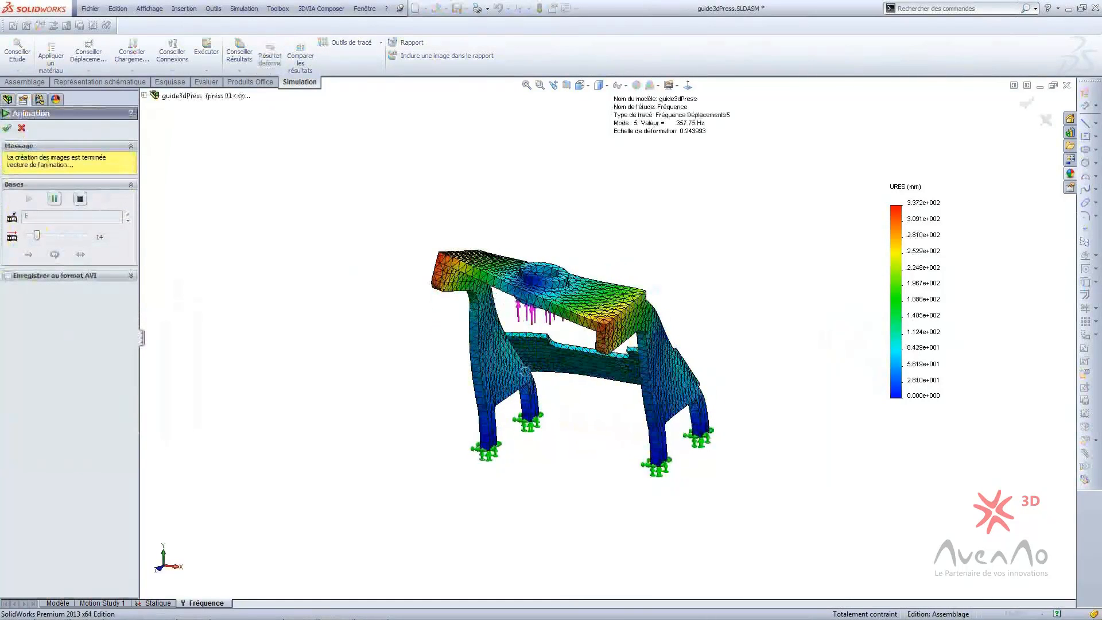
click(8, 129)
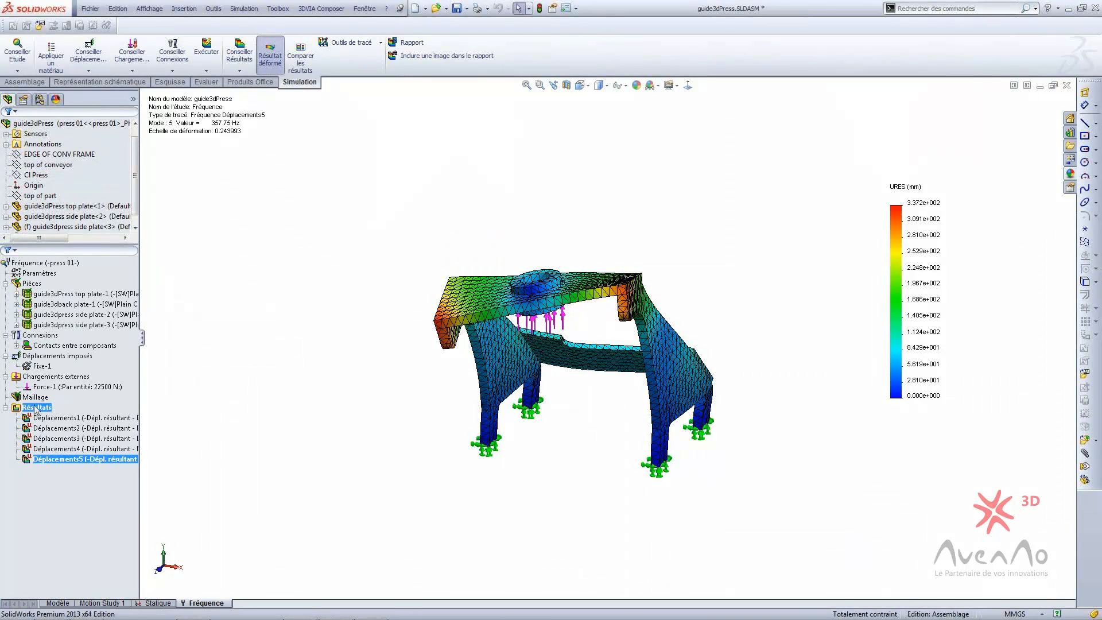
- List the Fréquence study's resonant frequencies, widen the list to read the Hertz values of all modes, and close it
right_click(31, 408)
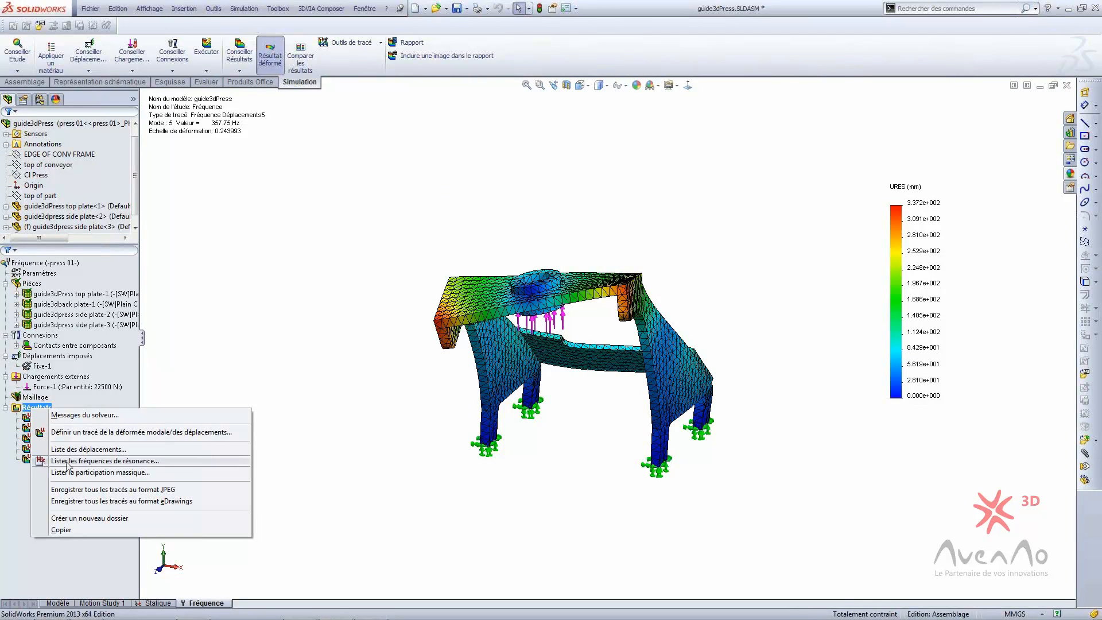
click(167, 463)
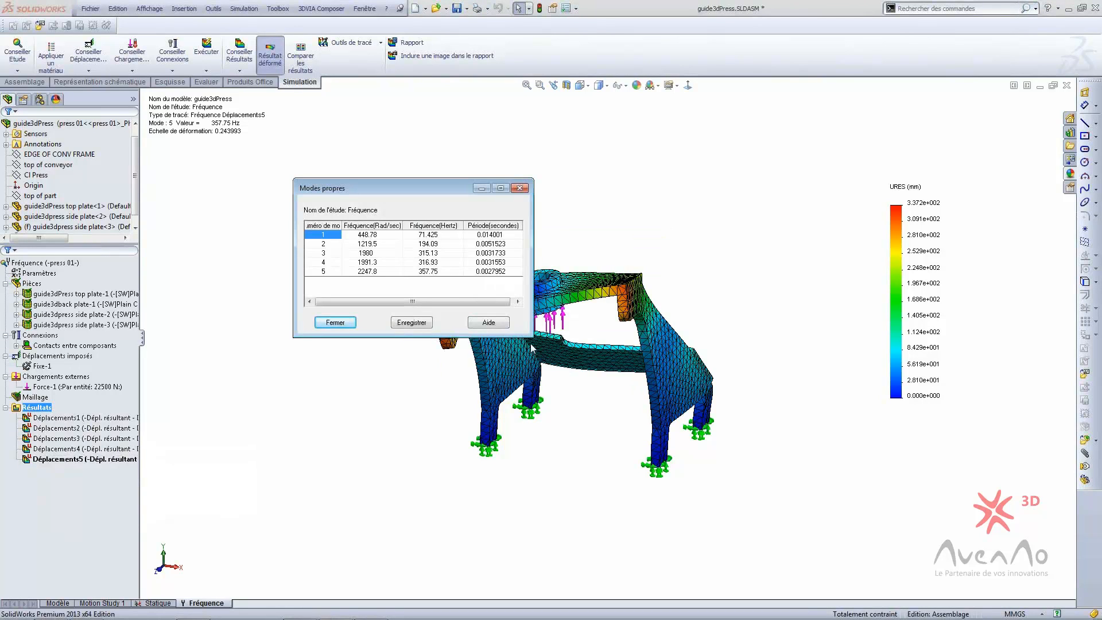
drag(531, 343, 555, 363)
drag(342, 222, 368, 226)
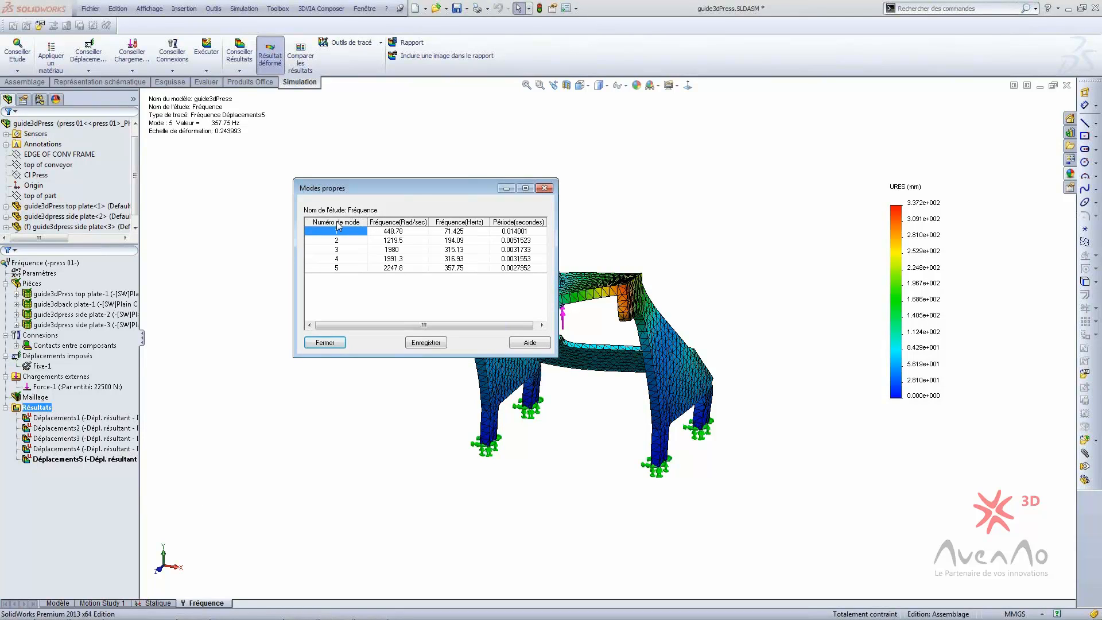
click(413, 224)
click(445, 222)
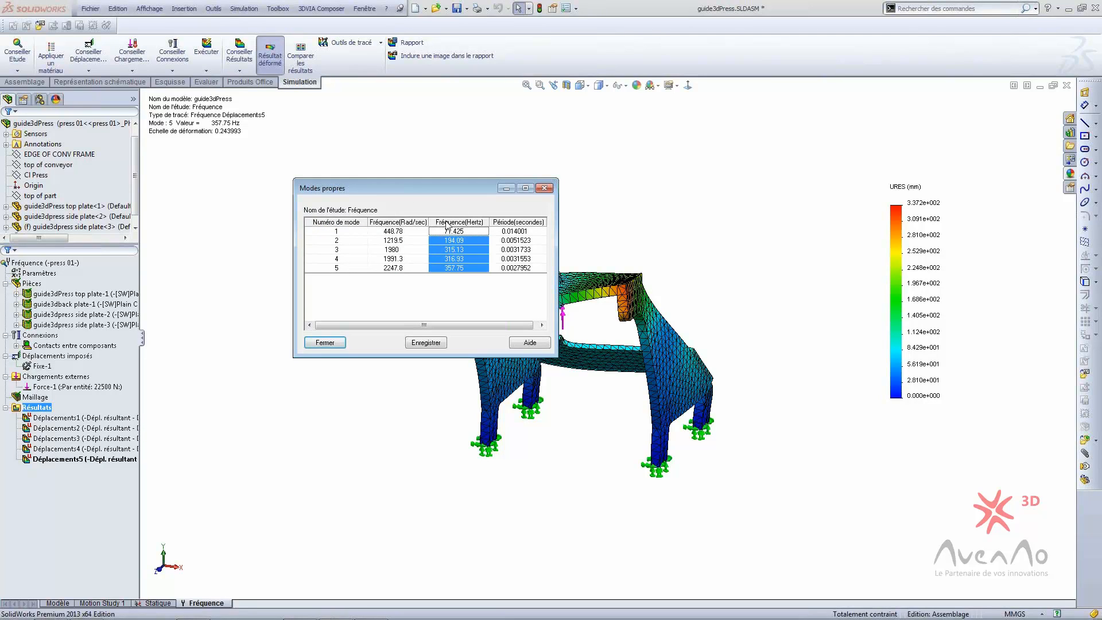
click(472, 241)
click(468, 254)
click(469, 266)
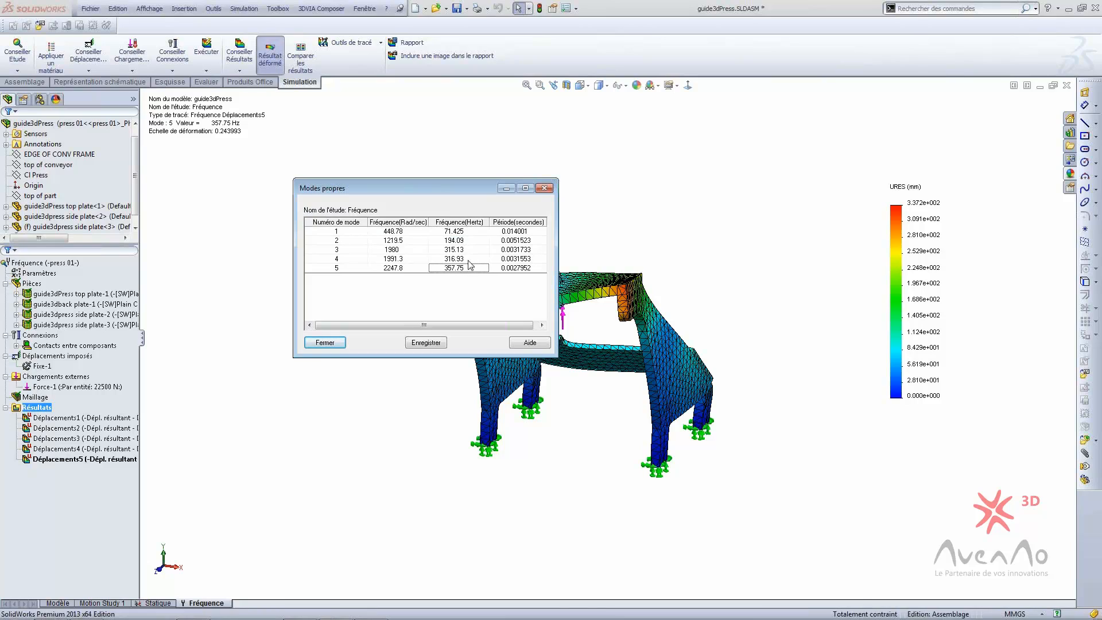
click(468, 224)
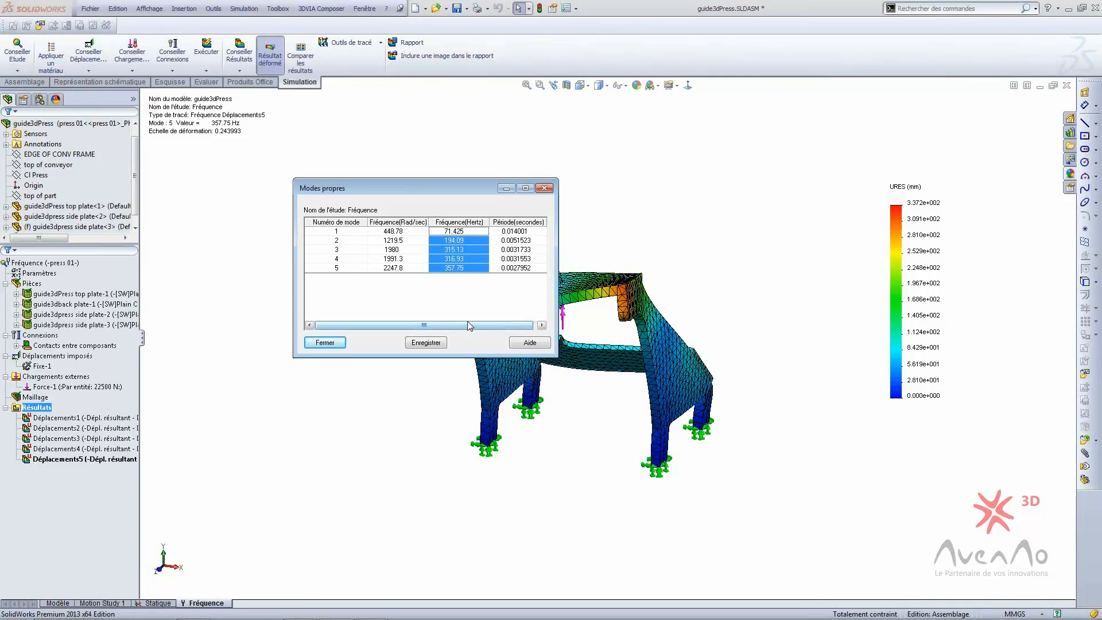
click(468, 259)
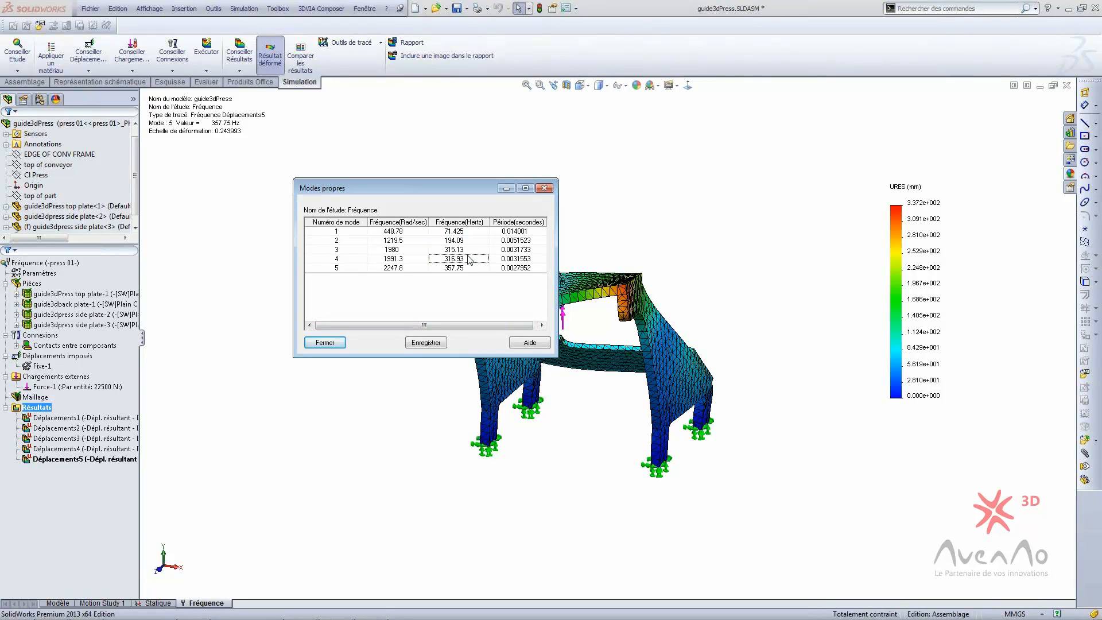
click(324, 343)
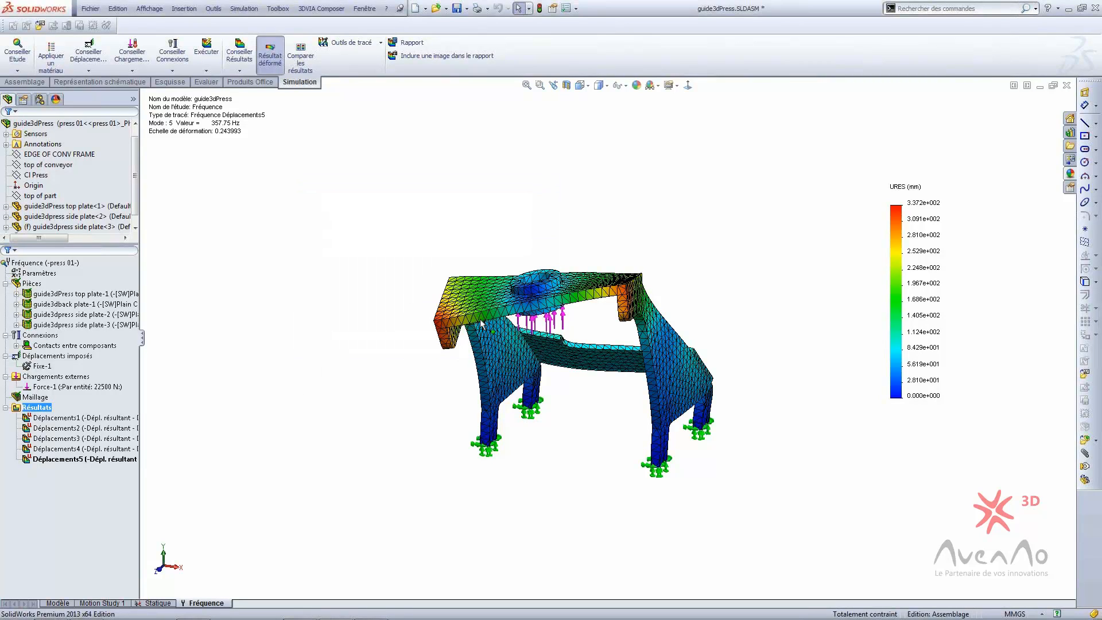
- Create a new linear dynamic study named Dynamique for the press assembly
middle_drag(479, 318, 596, 346)
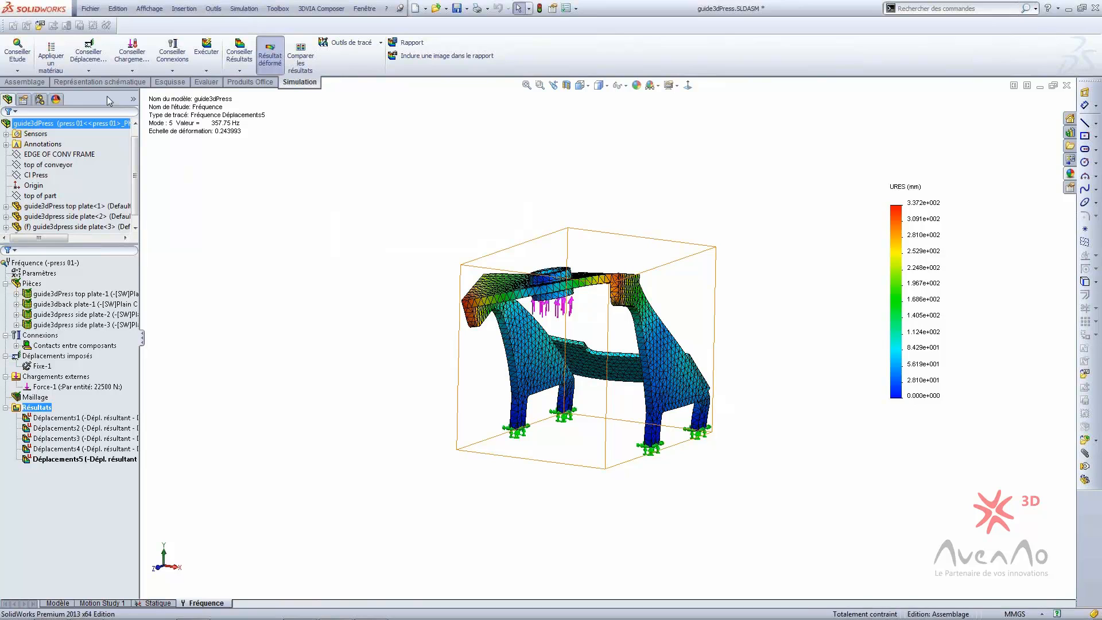
click(316, 184)
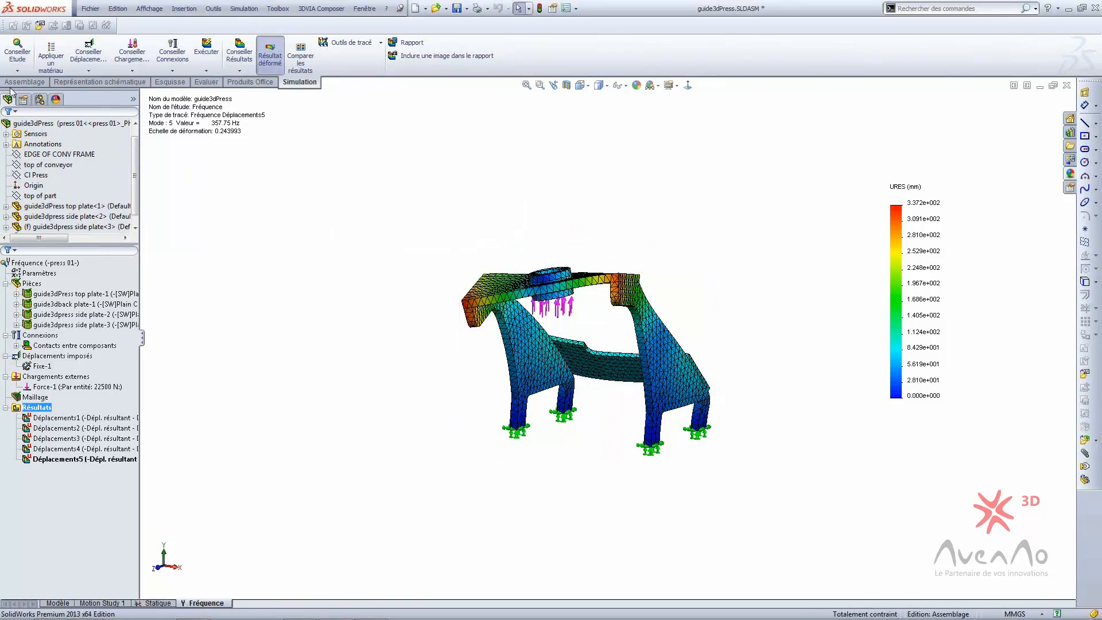
click(17, 70)
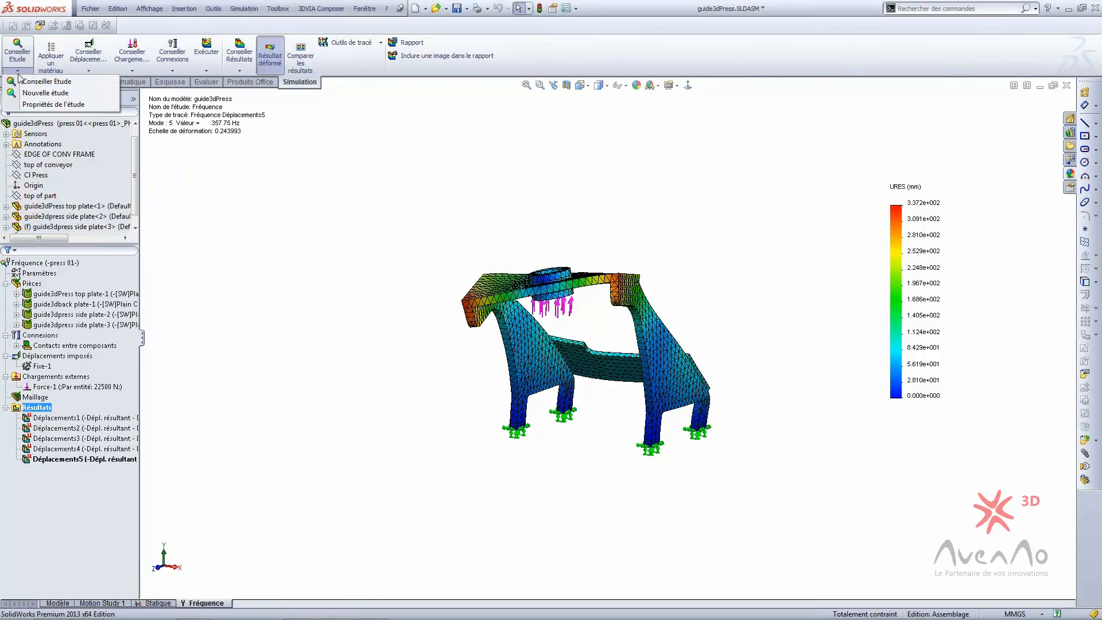
click(44, 93)
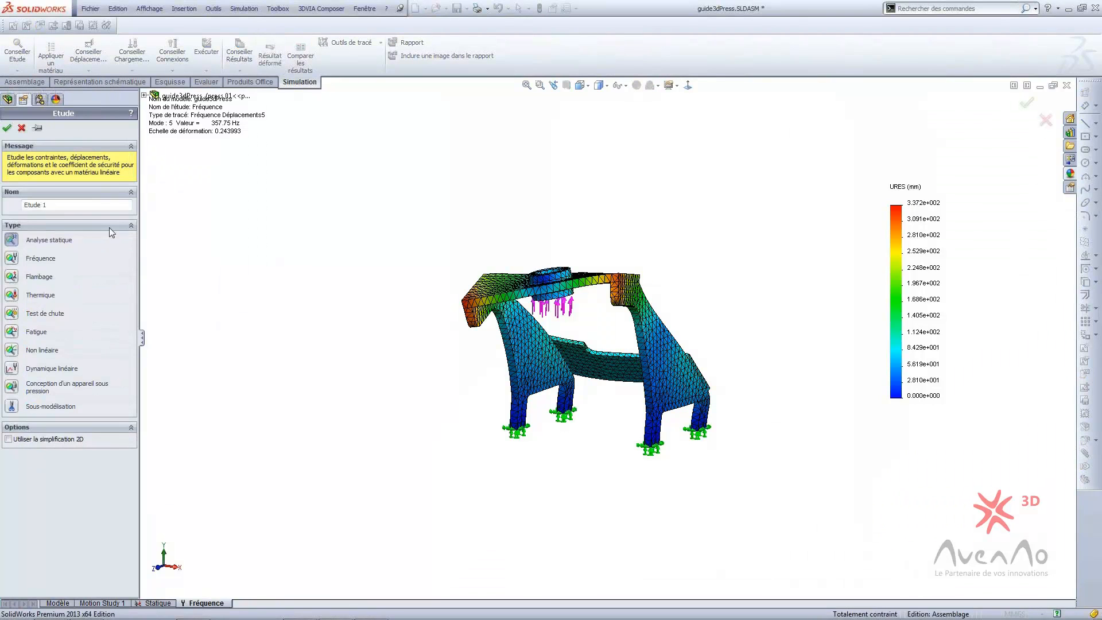
double_click(51, 206)
text(Dynamique)
click(9, 368)
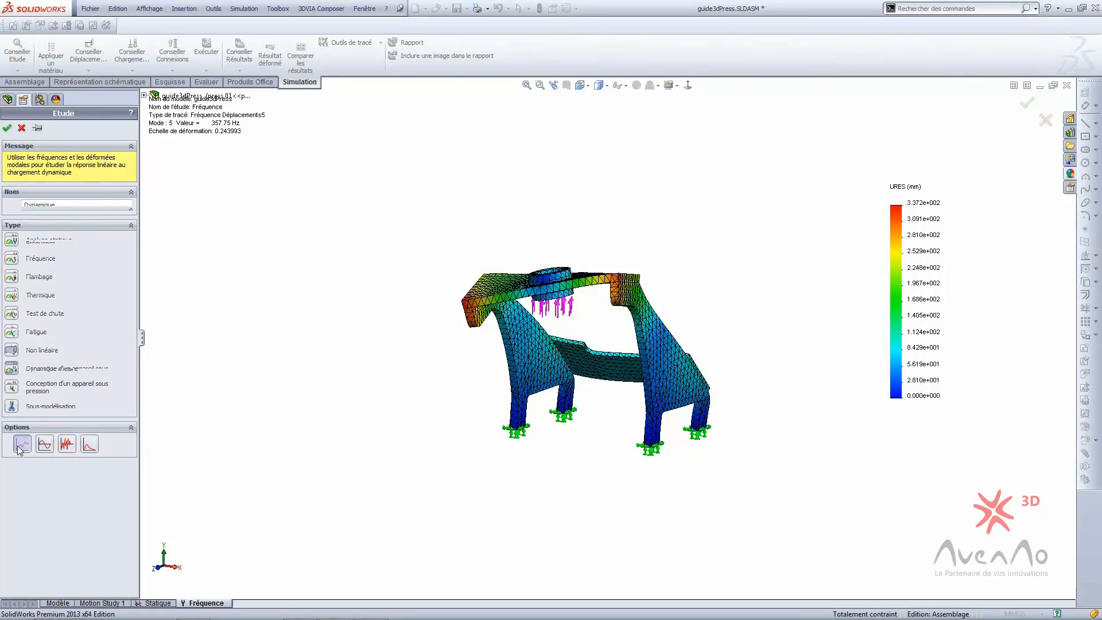
click(9, 126)
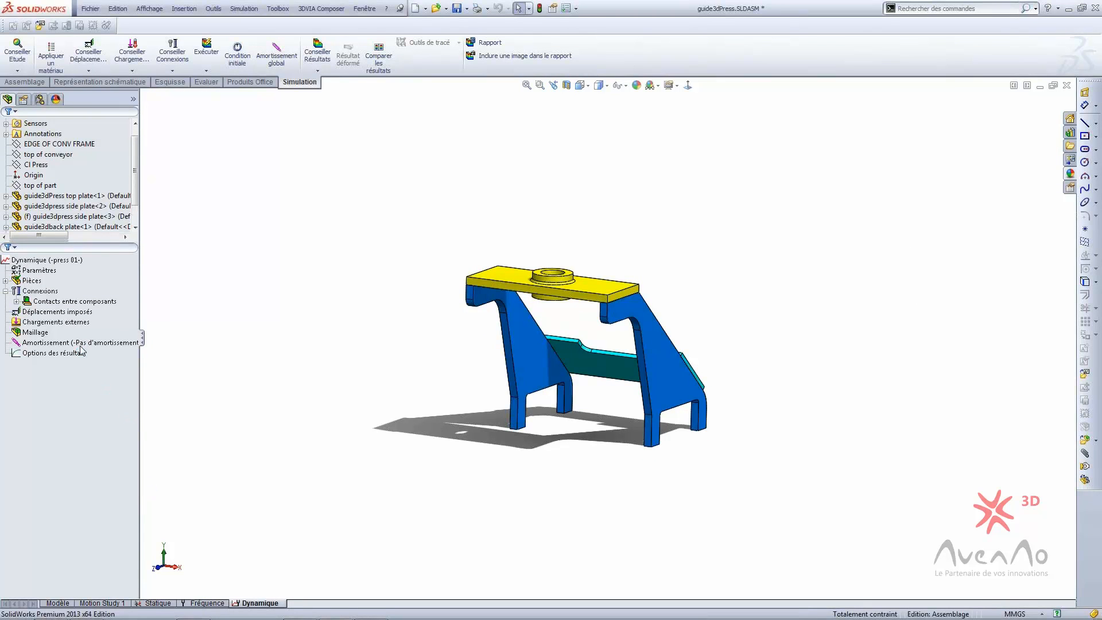
- Copy the Fixe-1 fixture from the Fréquence study into the Dynamique study's imposed displacements
click(207, 603)
right_click(48, 366)
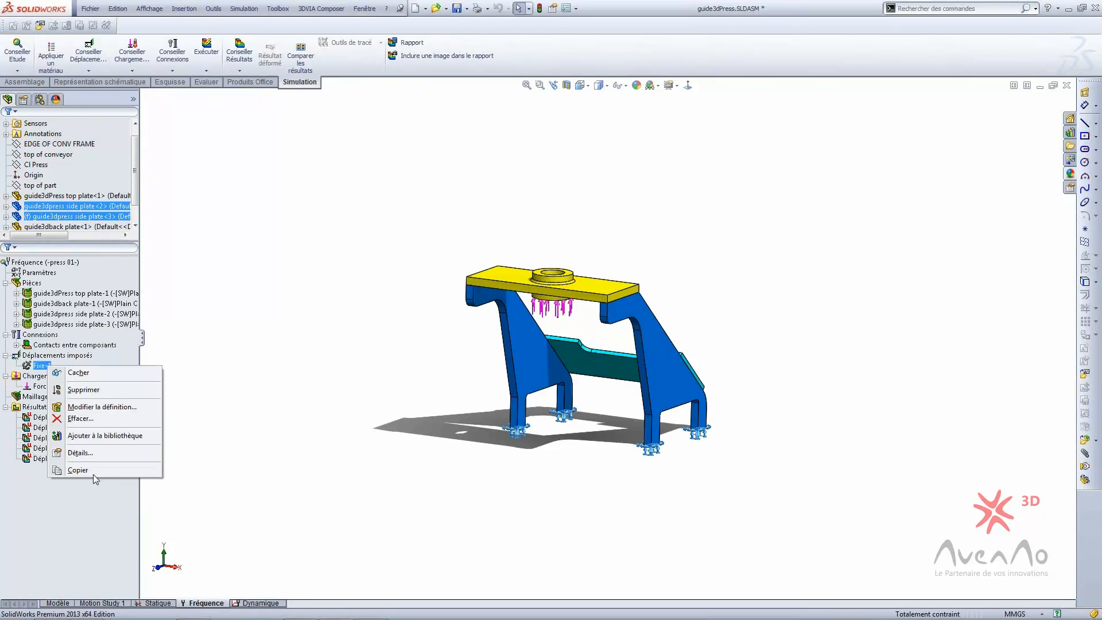
click(92, 472)
click(260, 603)
right_click(35, 314)
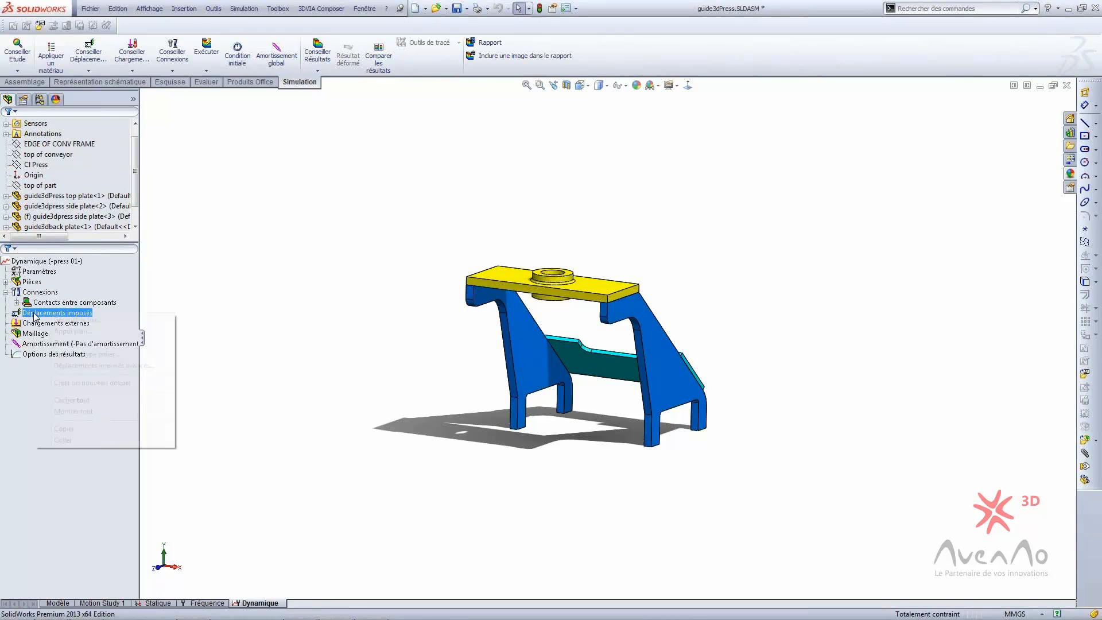
click(78, 439)
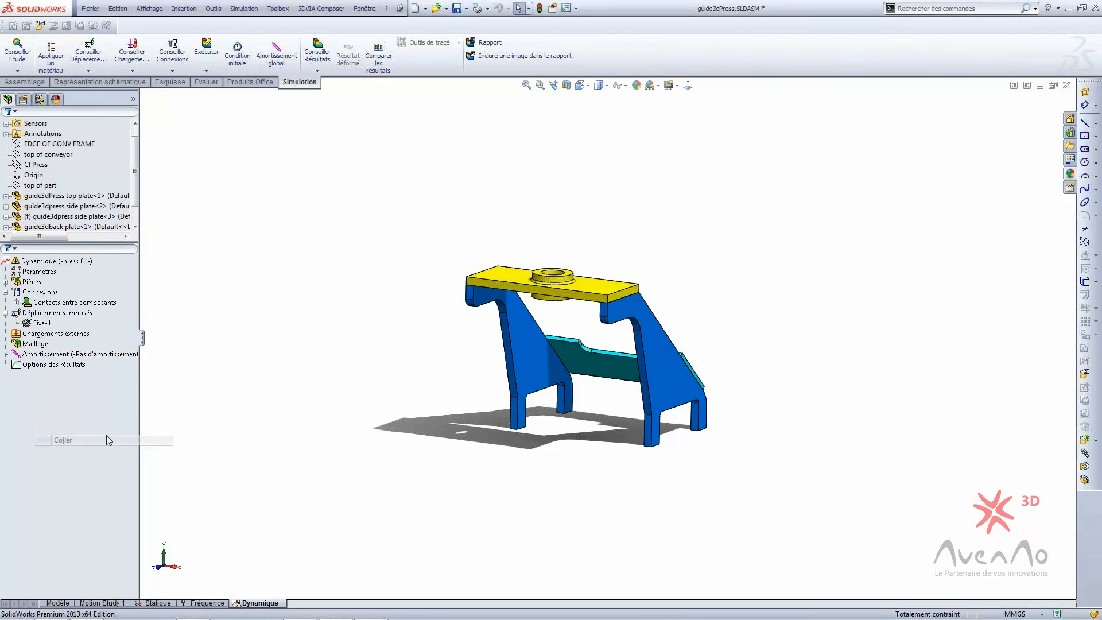
- Apply a normal force of 22500 N to the lower annular face of the top plate's round boss
scroll(544, 391, up, 1)
scroll(538, 354, down, 3)
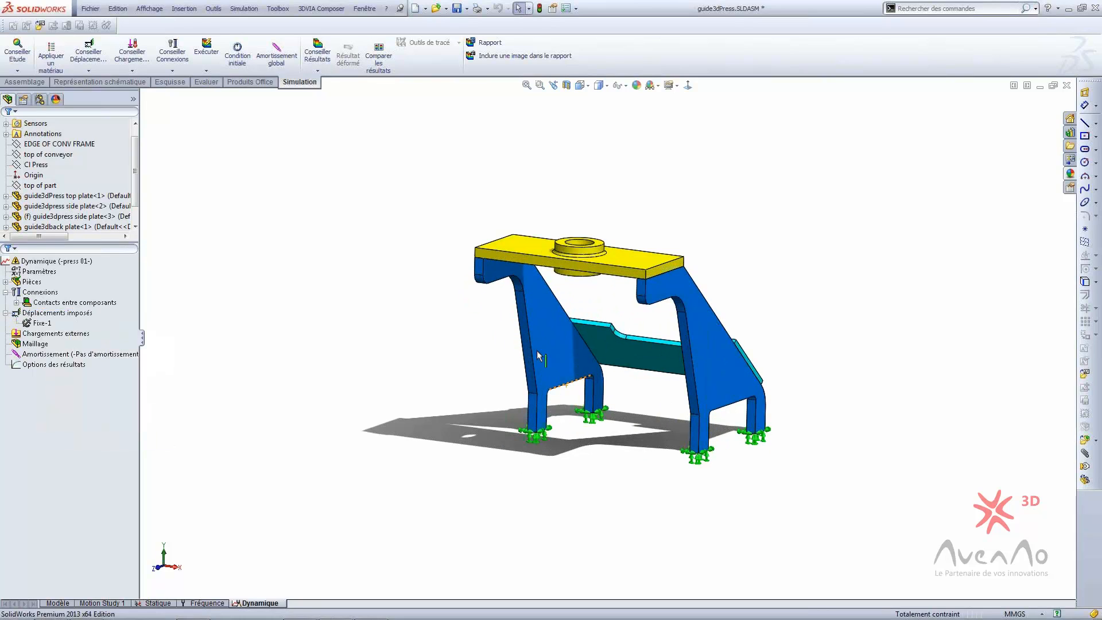
middle_drag(648, 316, 650, 191)
right_click(53, 334)
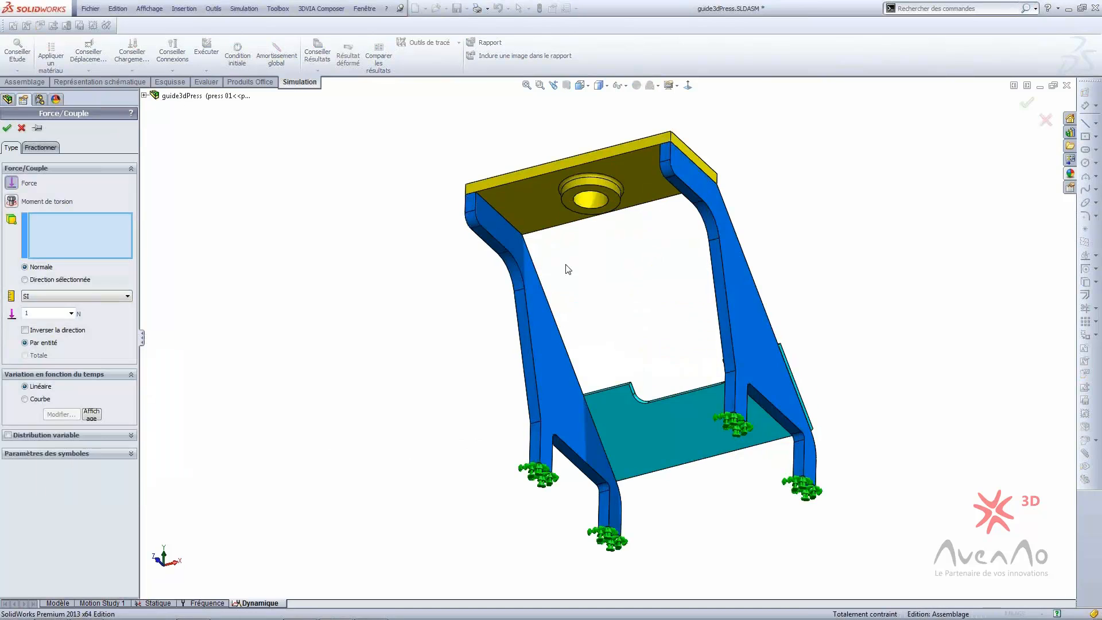
scroll(642, 265, up, 1)
scroll(642, 265, down, 3)
click(593, 210)
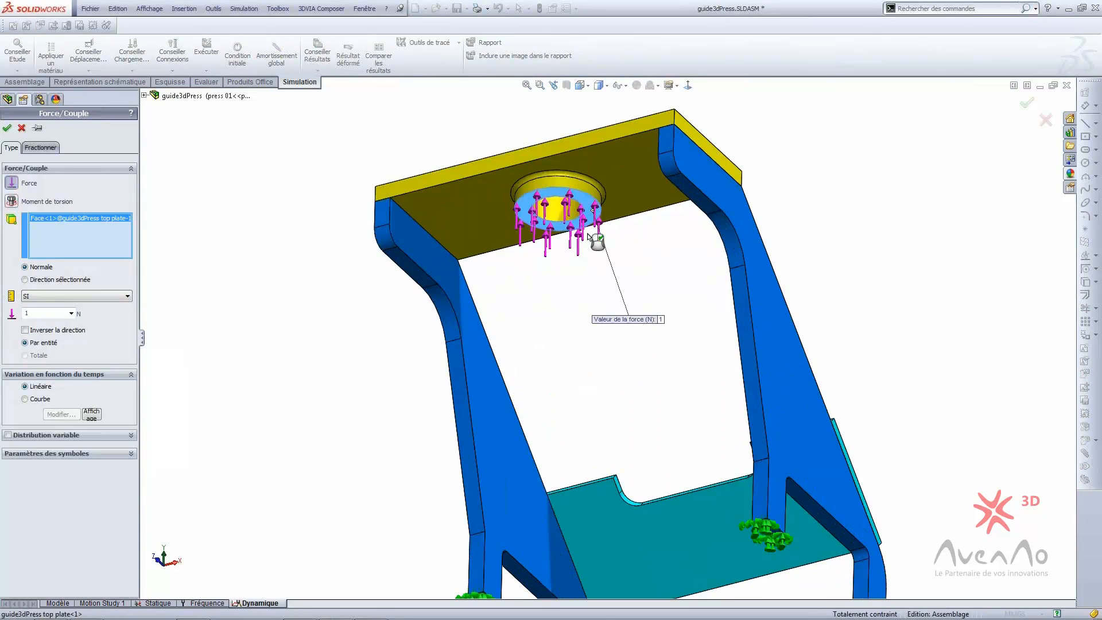
middle_drag(597, 276, 600, 269)
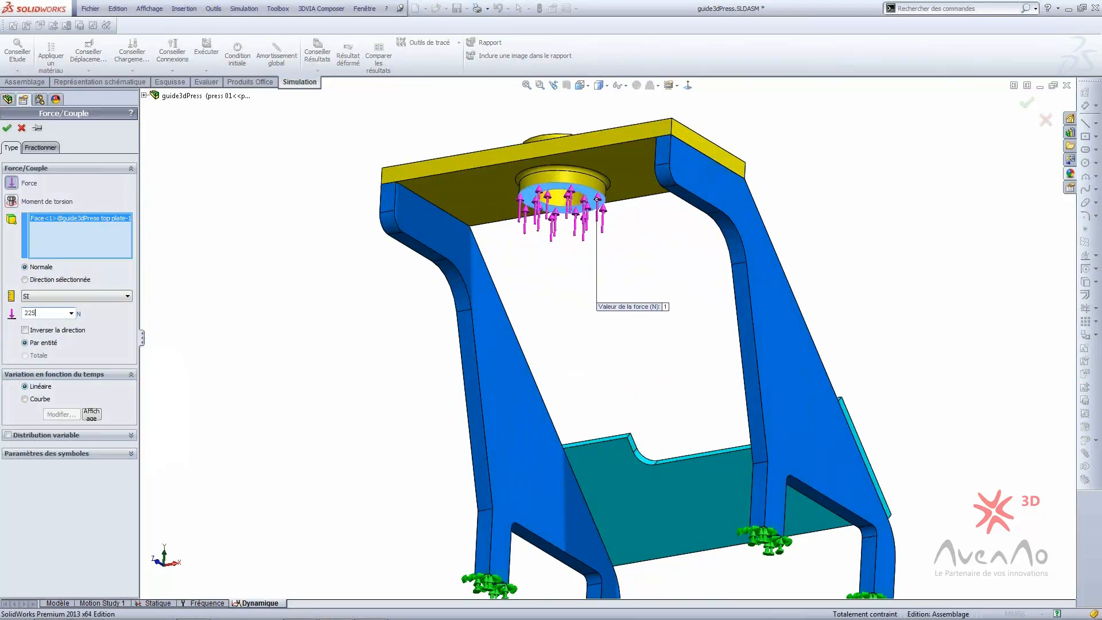
text(00)
- Switch the force's time variation to Courbe and open its time curve with the user-defined shape
click(37, 400)
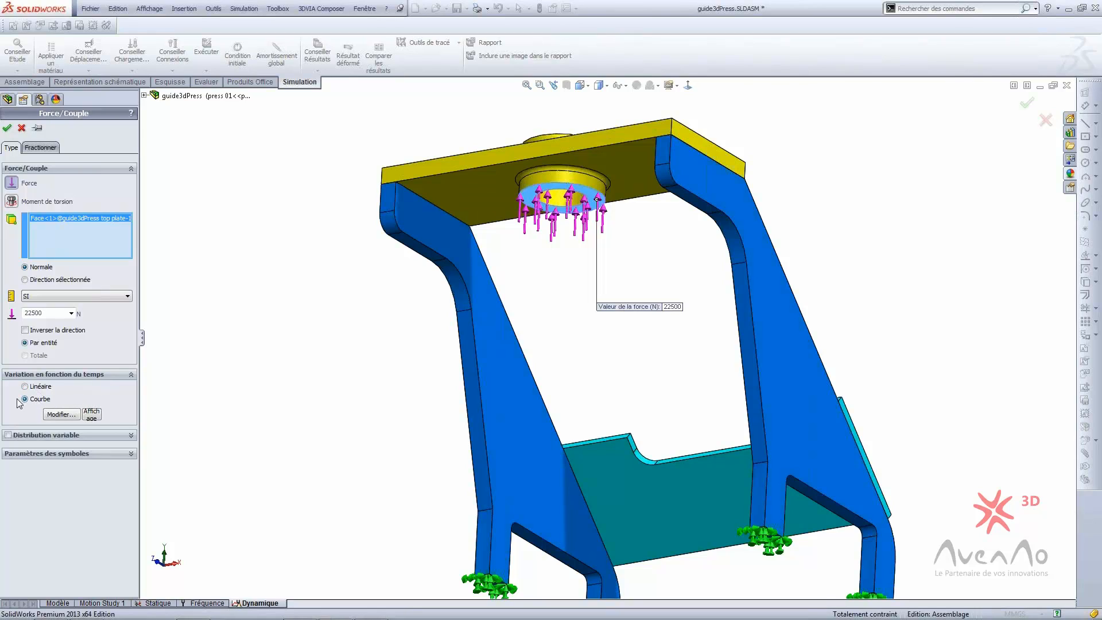
click(60, 414)
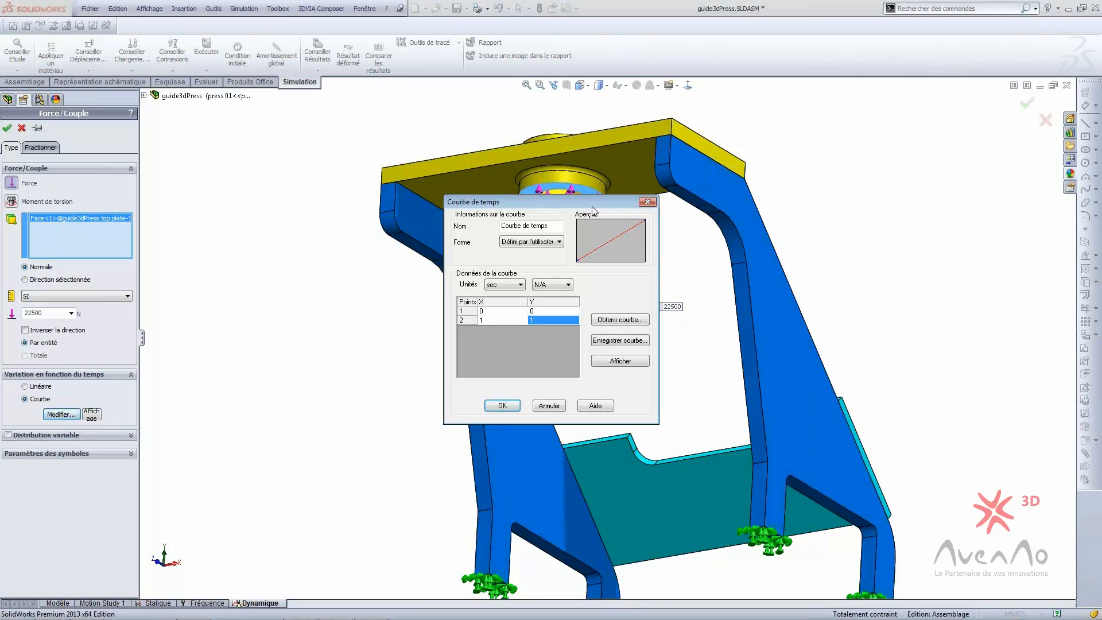
drag(575, 211, 336, 236)
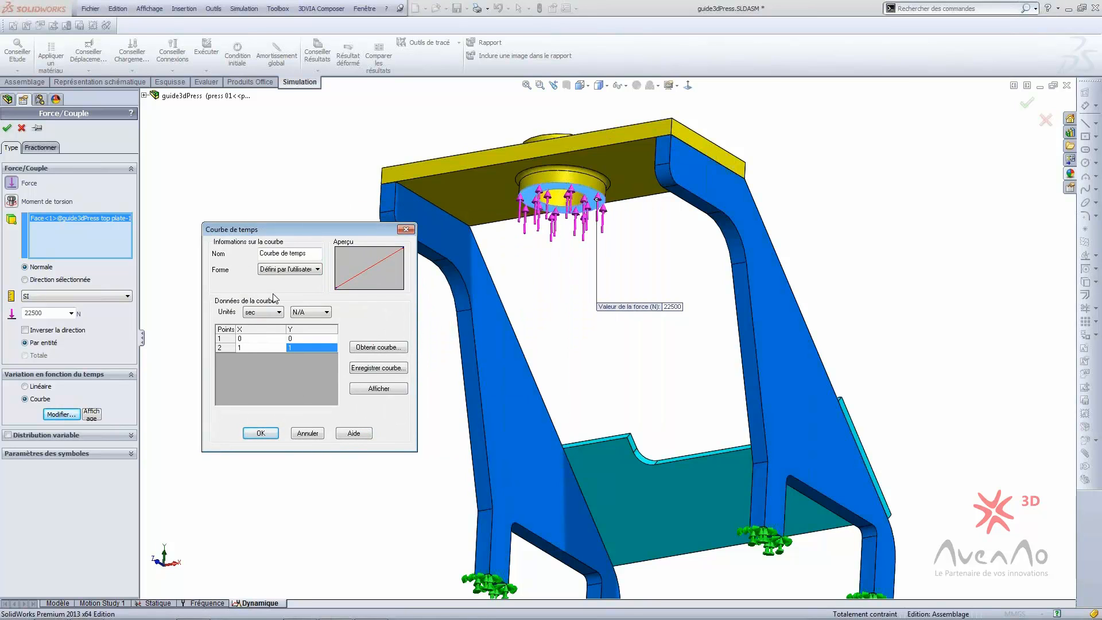
drag(320, 253, 213, 258)
click(294, 254)
click(294, 270)
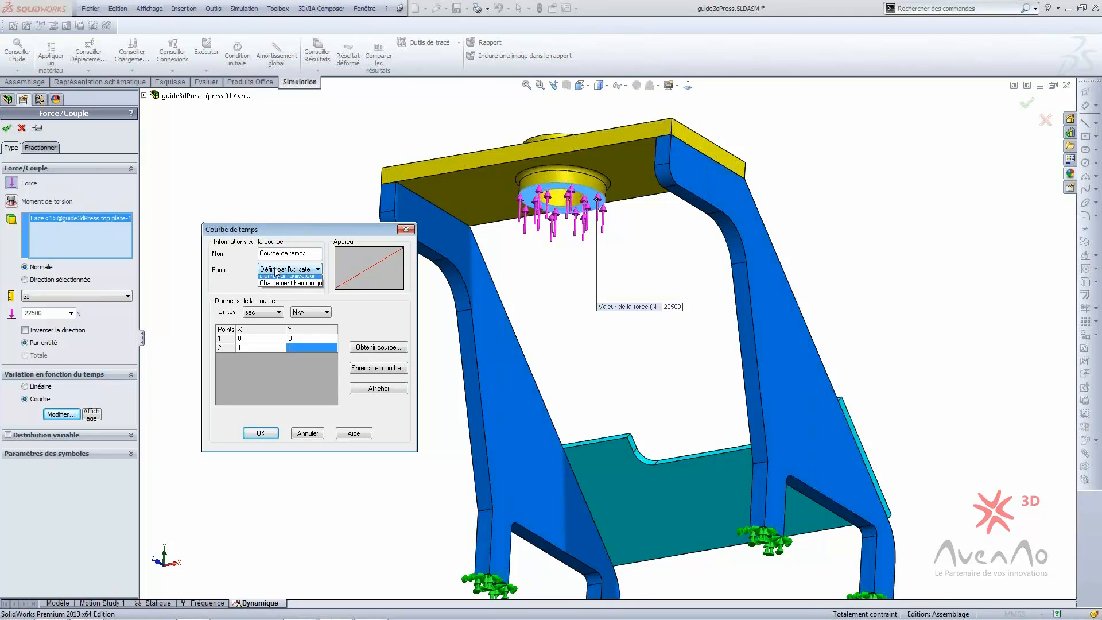
click(290, 278)
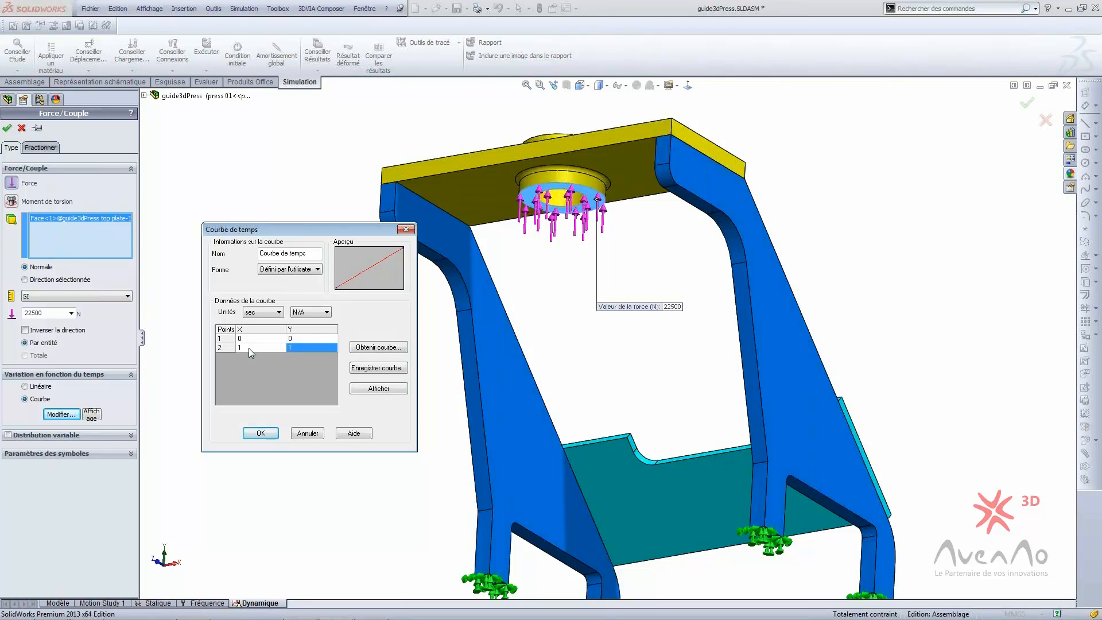
- Preview the harmonic loading shape for the time curve and return to the user-defined shape
click(283, 269)
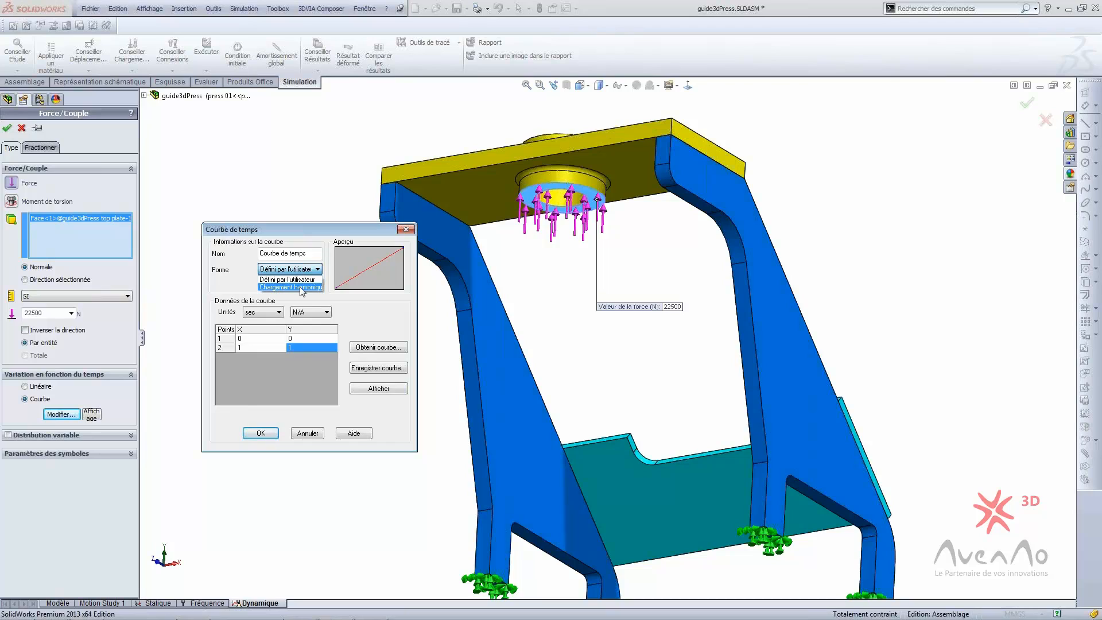
click(300, 286)
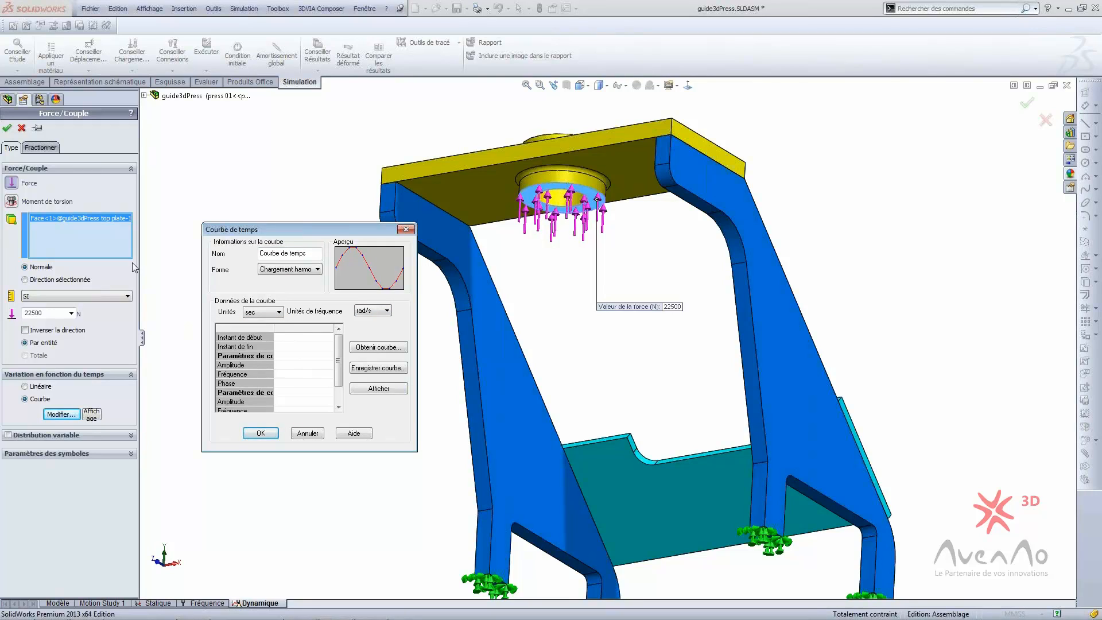
click(306, 270)
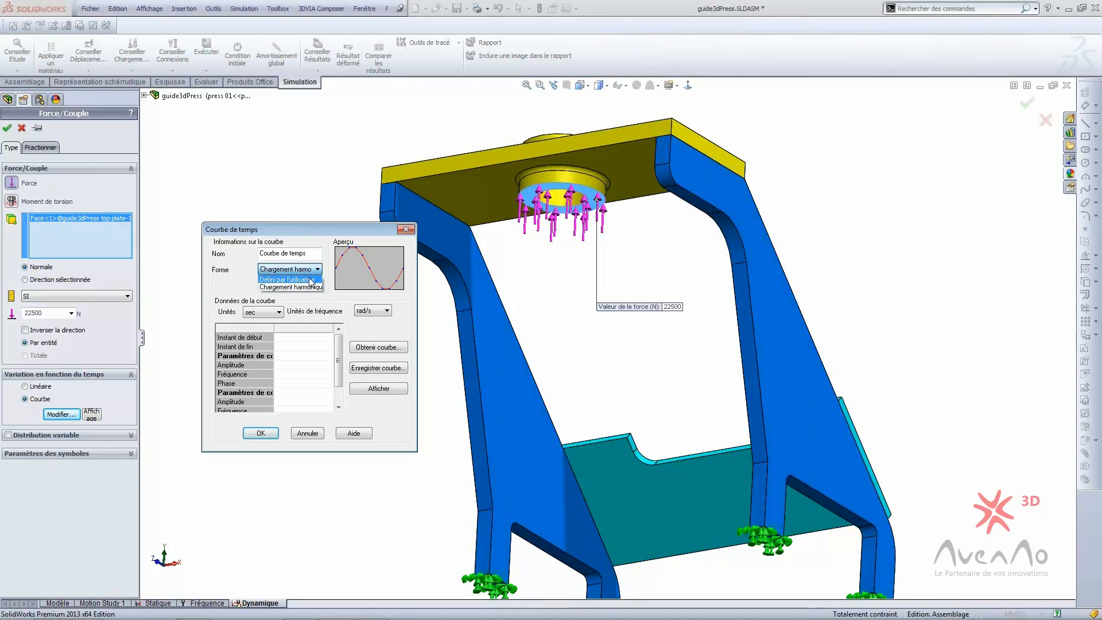
click(296, 285)
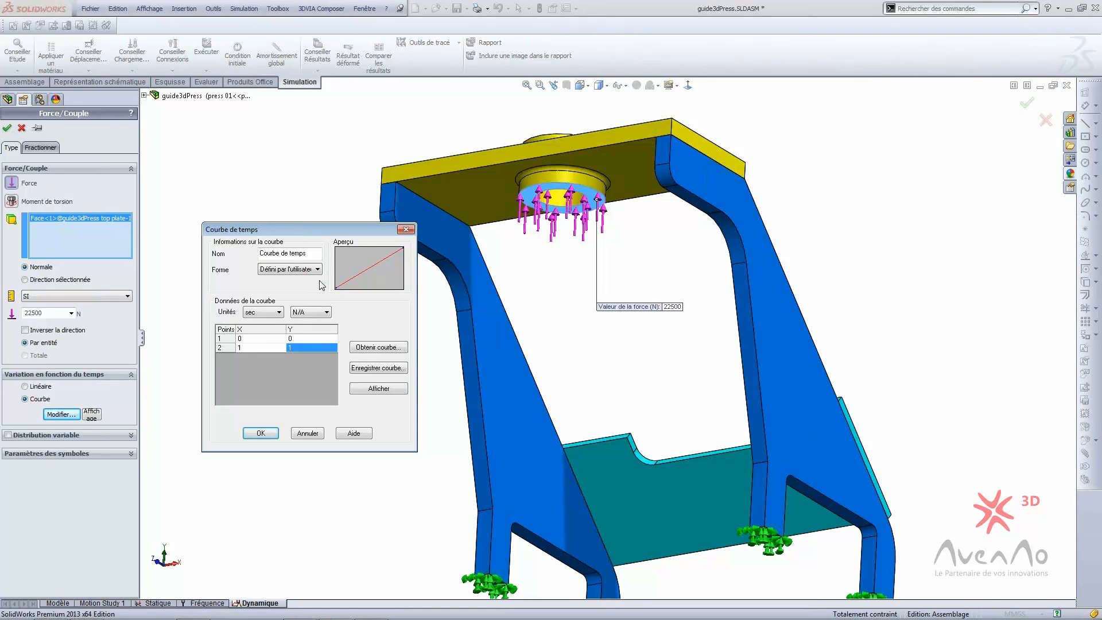
- Set the time curve's second point to X 0.0035 s with Y 1
click(264, 344)
click(247, 338)
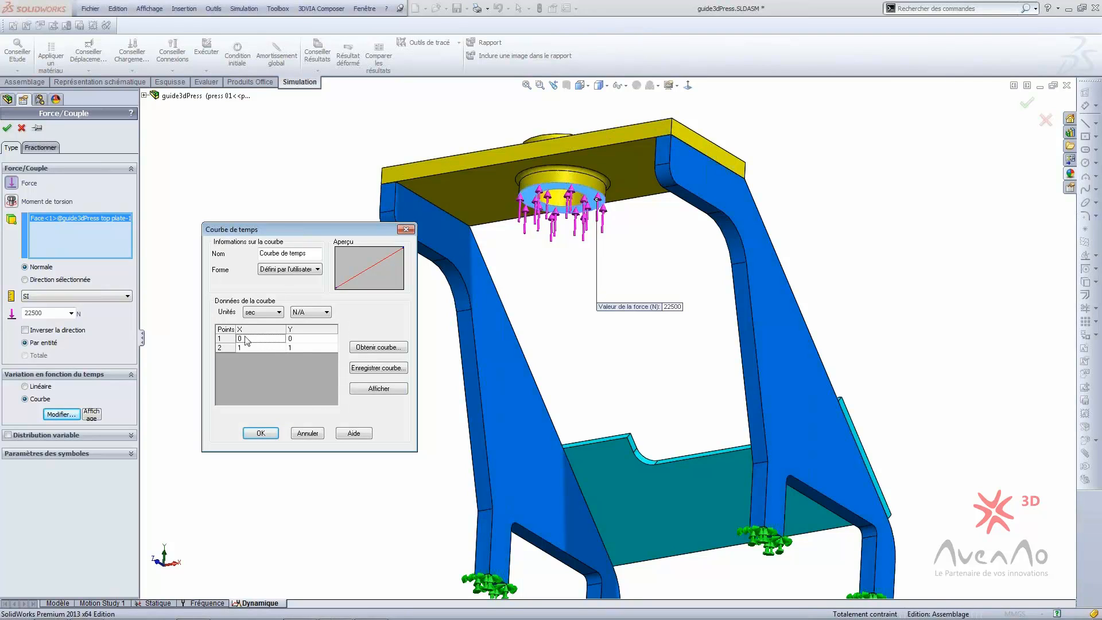
click(236, 331)
click(299, 330)
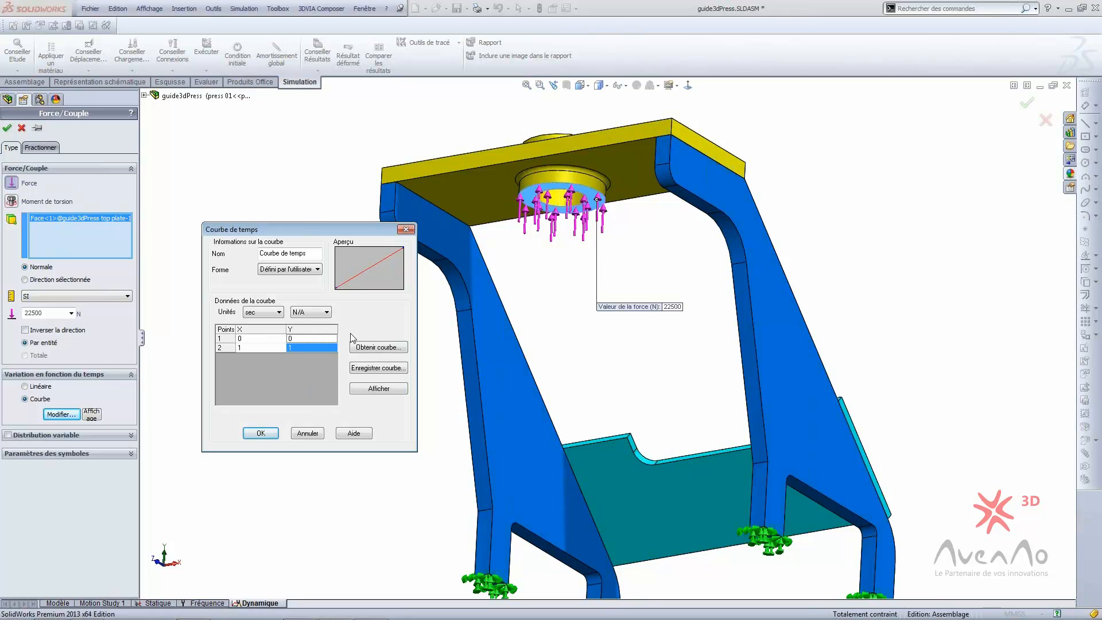
click(301, 348)
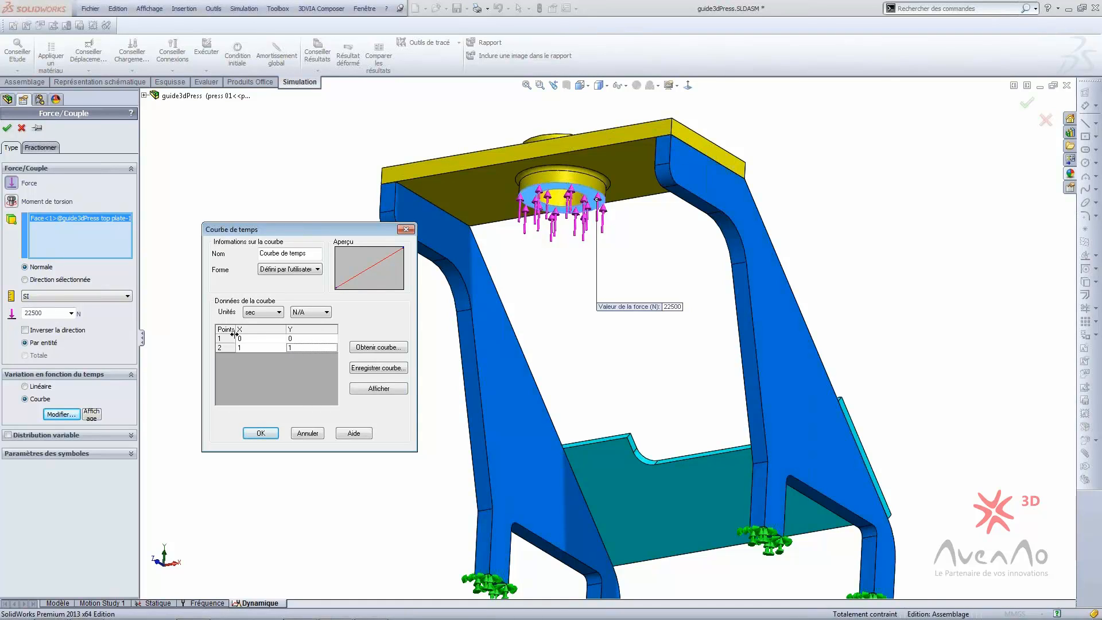
click(254, 347)
key(BackSpace)
click(289, 349)
- Add a third point to the time curve at X 0.0036 s with Y 0
click(228, 349)
double_click(226, 349)
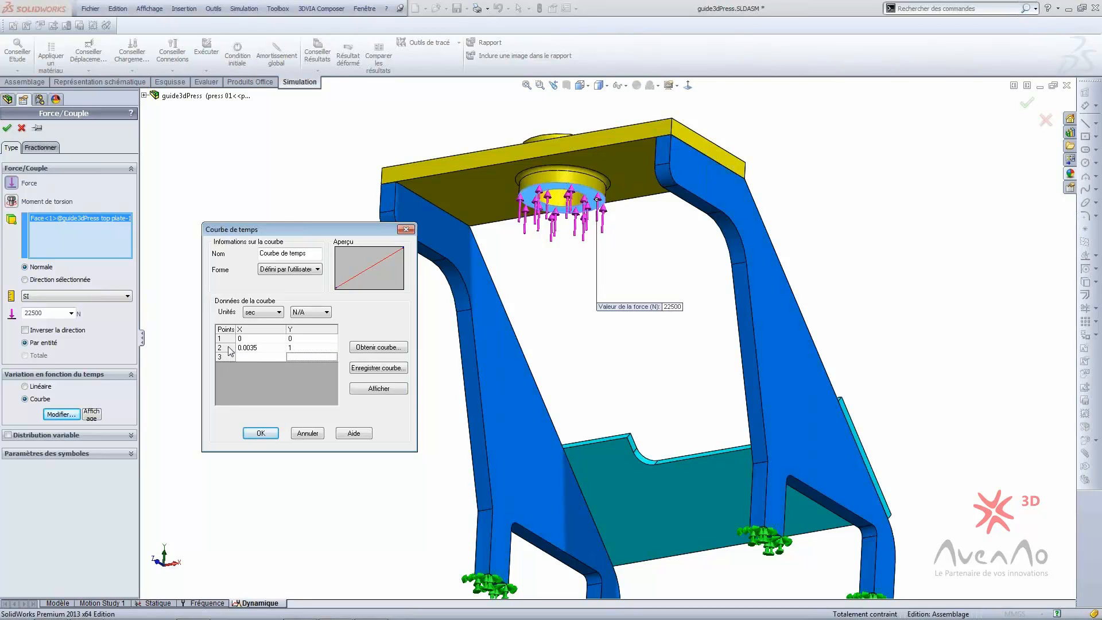
click(257, 357)
text(0.0036)
click(315, 357)
click(291, 368)
- Add a fourth point to the time curve at X 0.005 s with Y 0
double_click(230, 357)
click(247, 368)
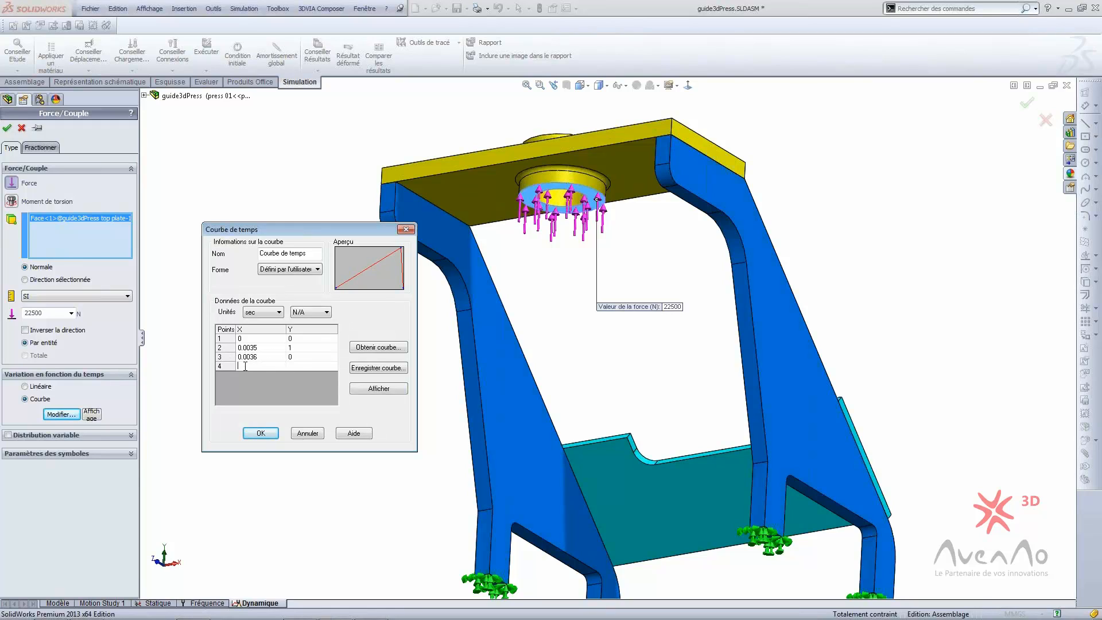
text(0.0058)
key(BackSpace)
click(294, 366)
text(0)
click(305, 348)
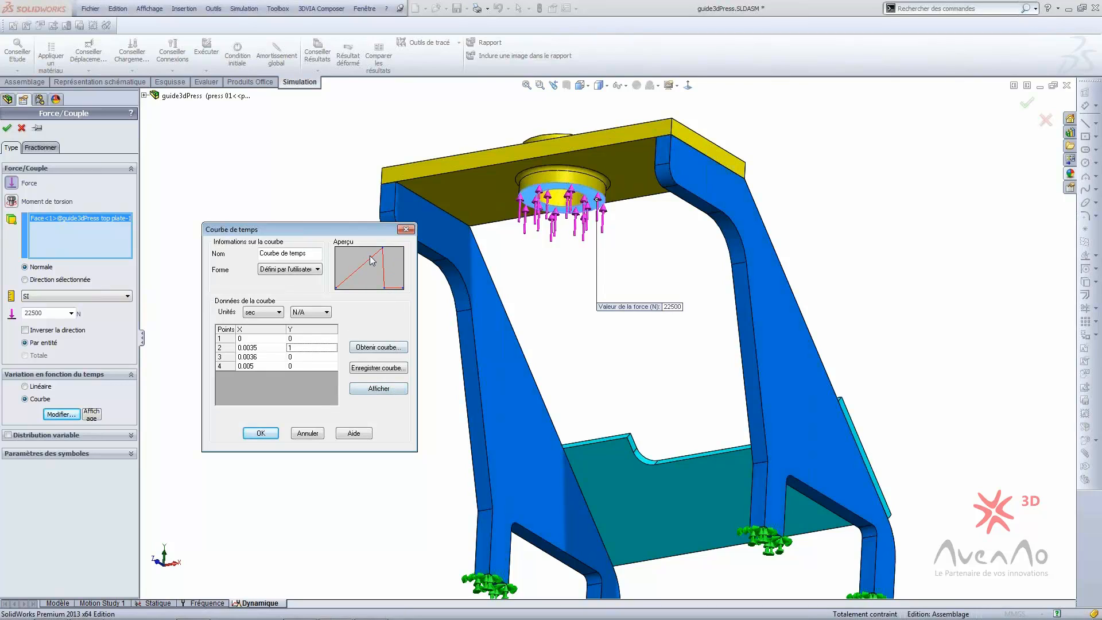
- Plot the force's time curve, resize the graph window to examine the curve's shape, and close it
click(388, 390)
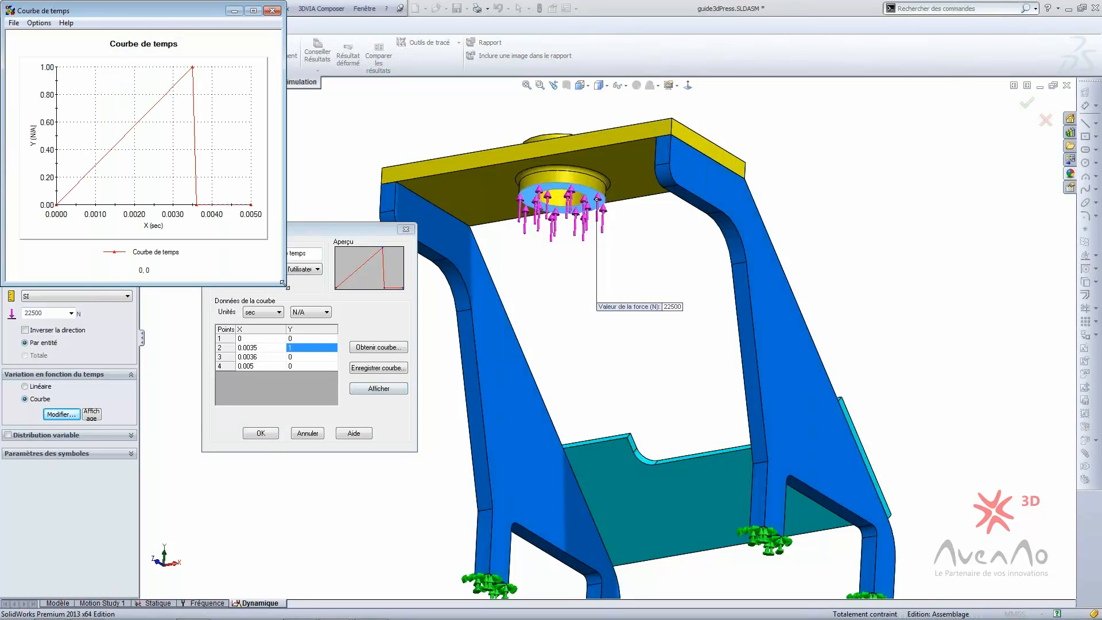
drag(303, 292, 876, 509)
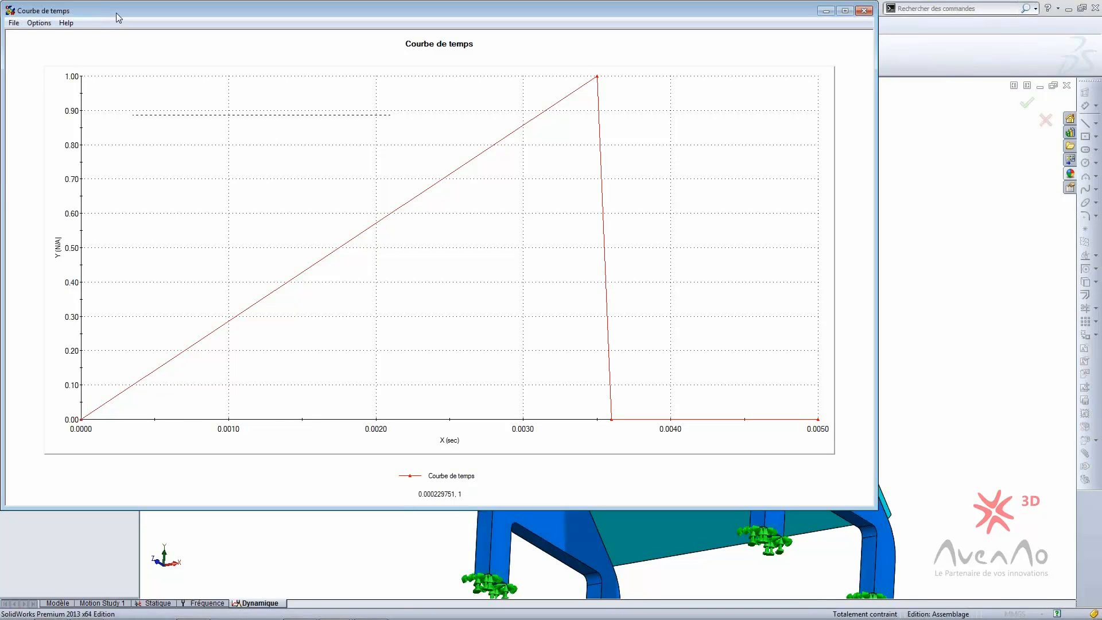
drag(119, 18, 310, 37)
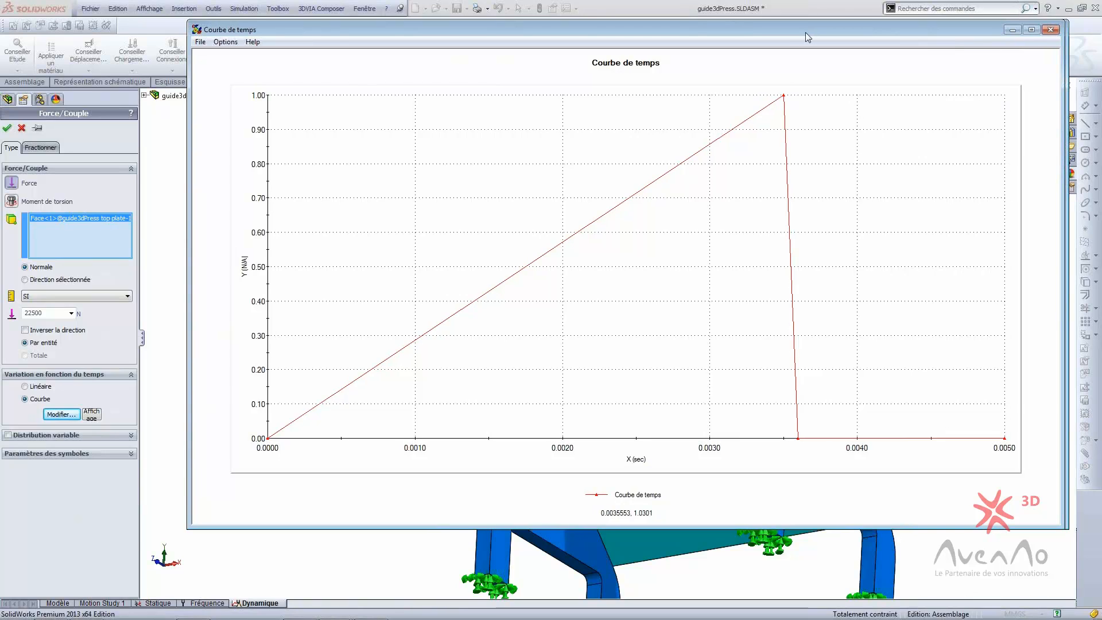
drag(805, 32, 665, 45)
drag(926, 539, 653, 319)
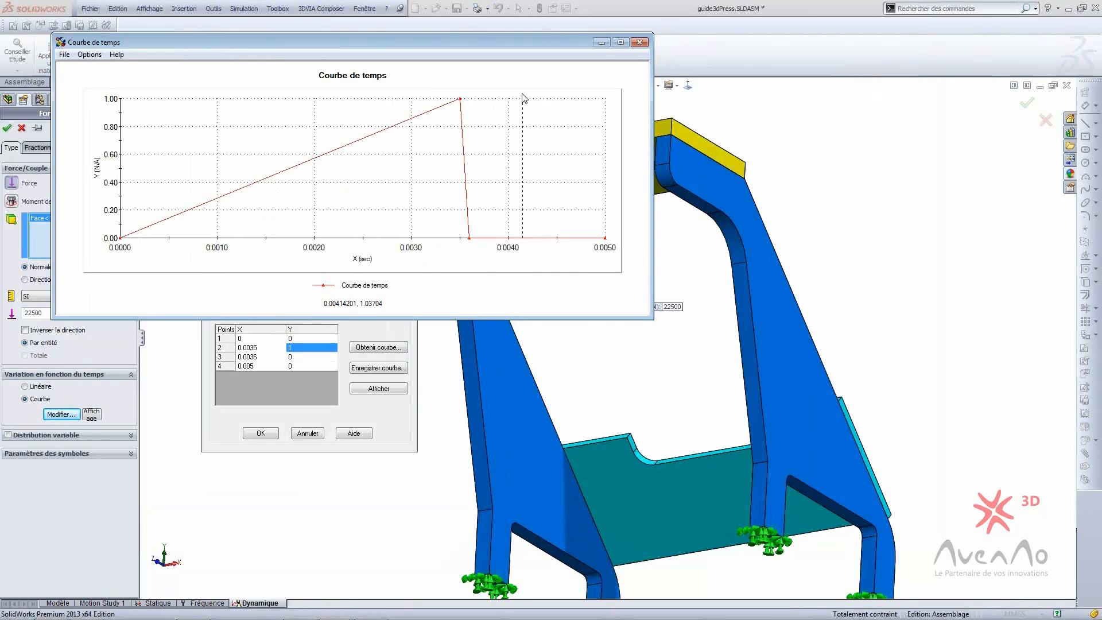
click(639, 42)
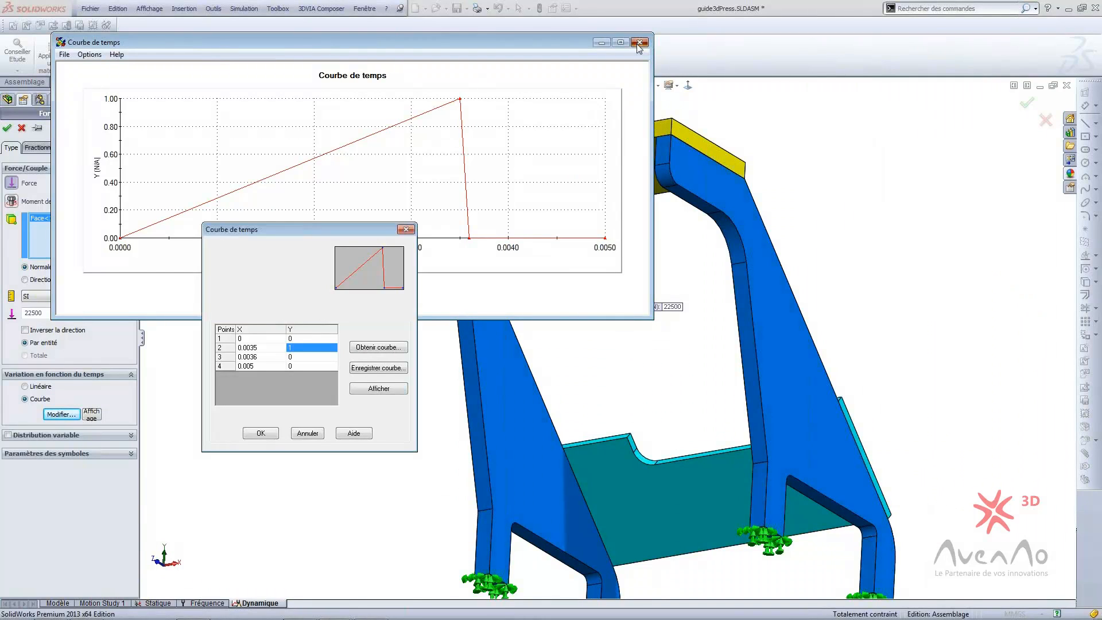
- Accept the time curve and confirm the force on the top plate
click(261, 433)
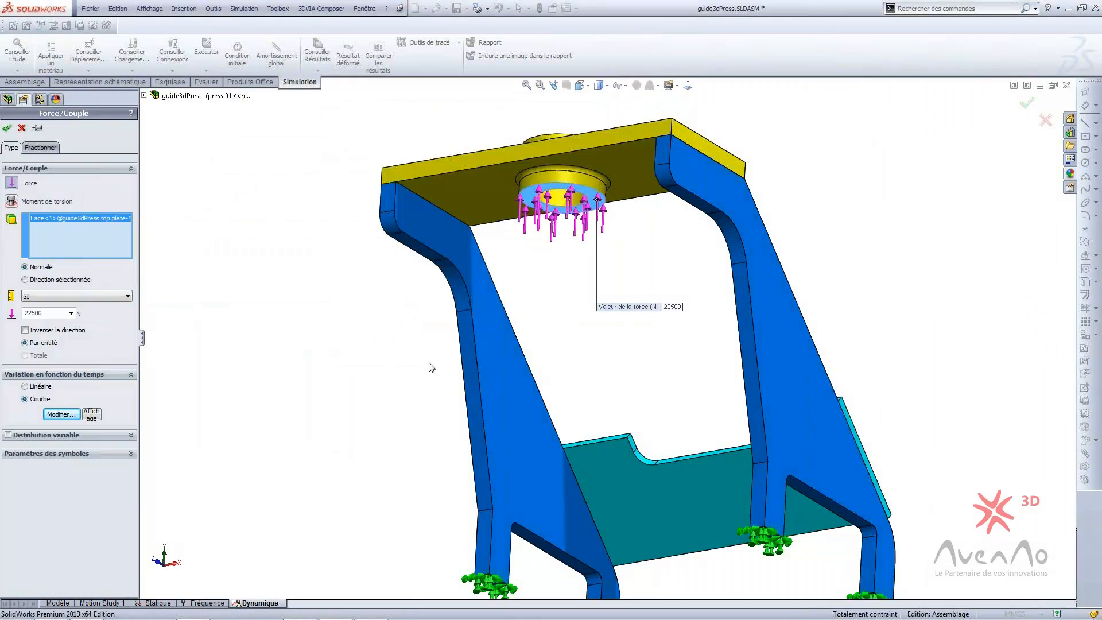
scroll(429, 362, up, 1)
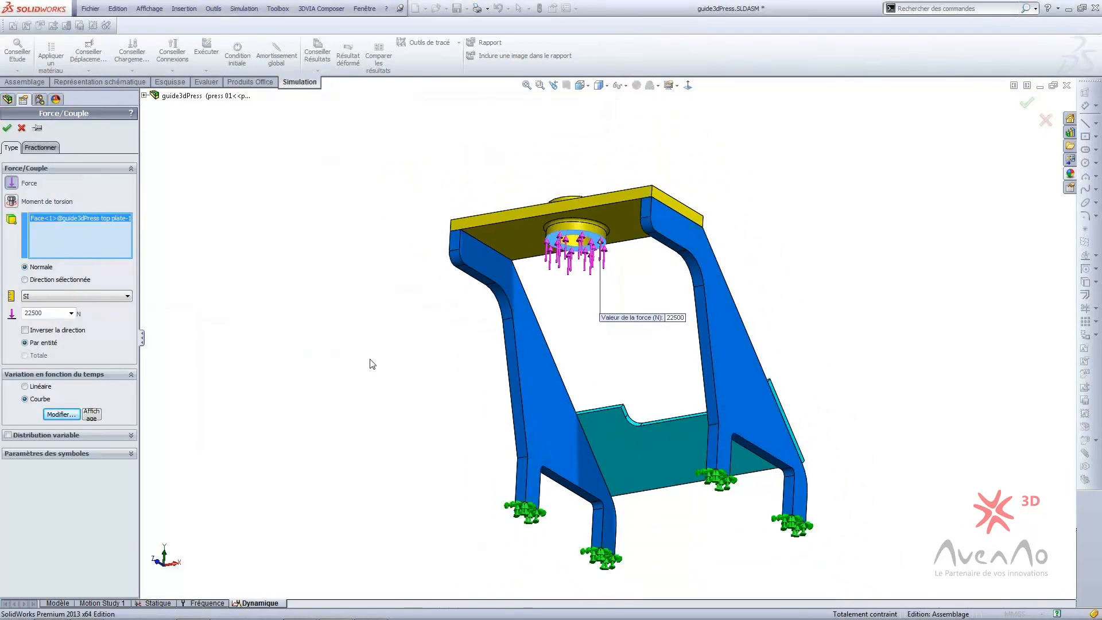
middle_drag(372, 364, 371, 383)
click(7, 128)
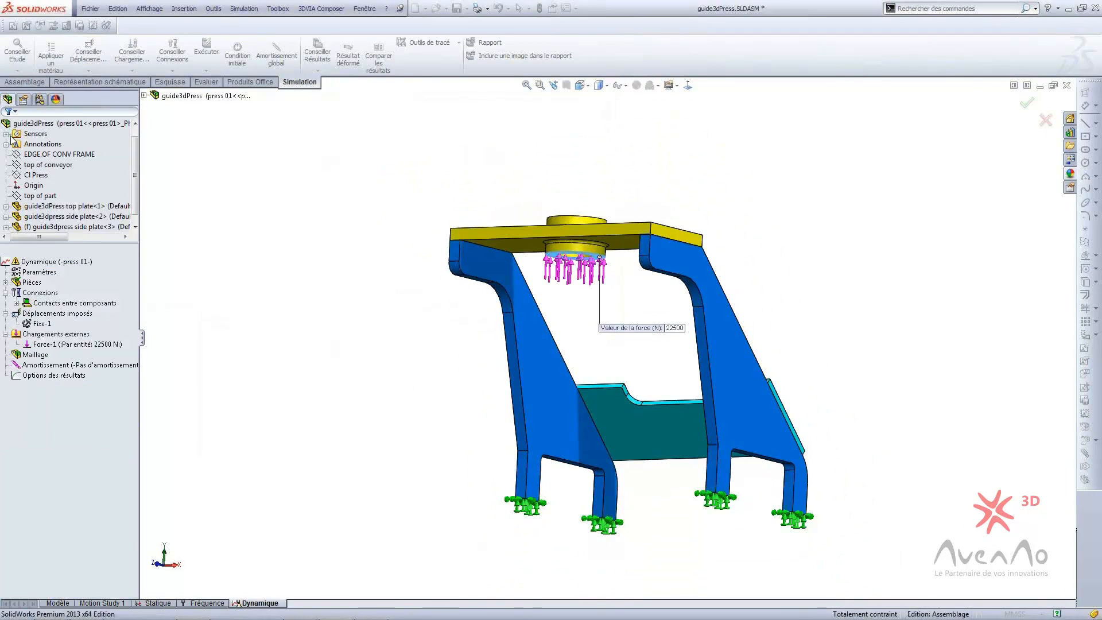
- Mesh the press assembly in the Dynamique study with the default mesh density
middle_drag(628, 343, 634, 393)
scroll(669, 396, up, 2)
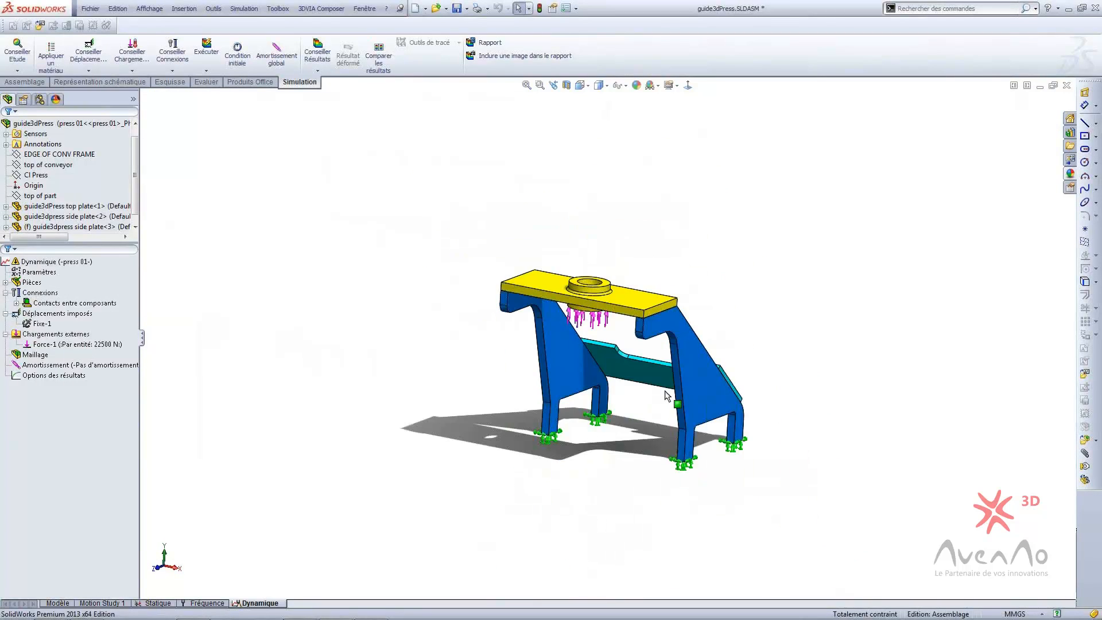
scroll(703, 376, up, 1)
scroll(701, 370, down, 1)
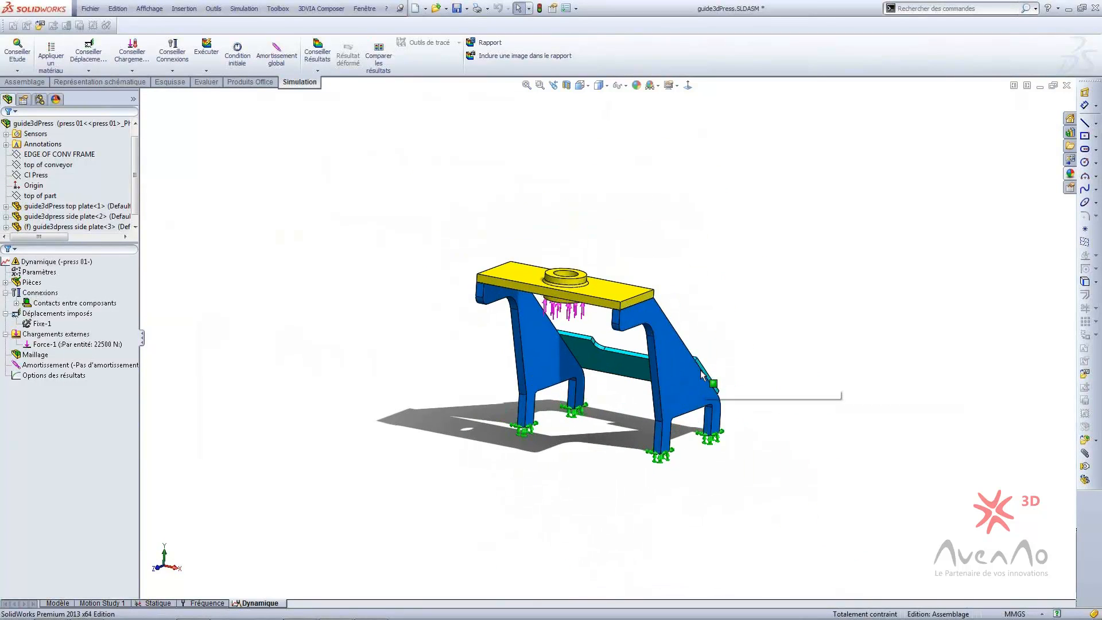
middle_drag(701, 371, 698, 353)
right_click(35, 354)
click(80, 390)
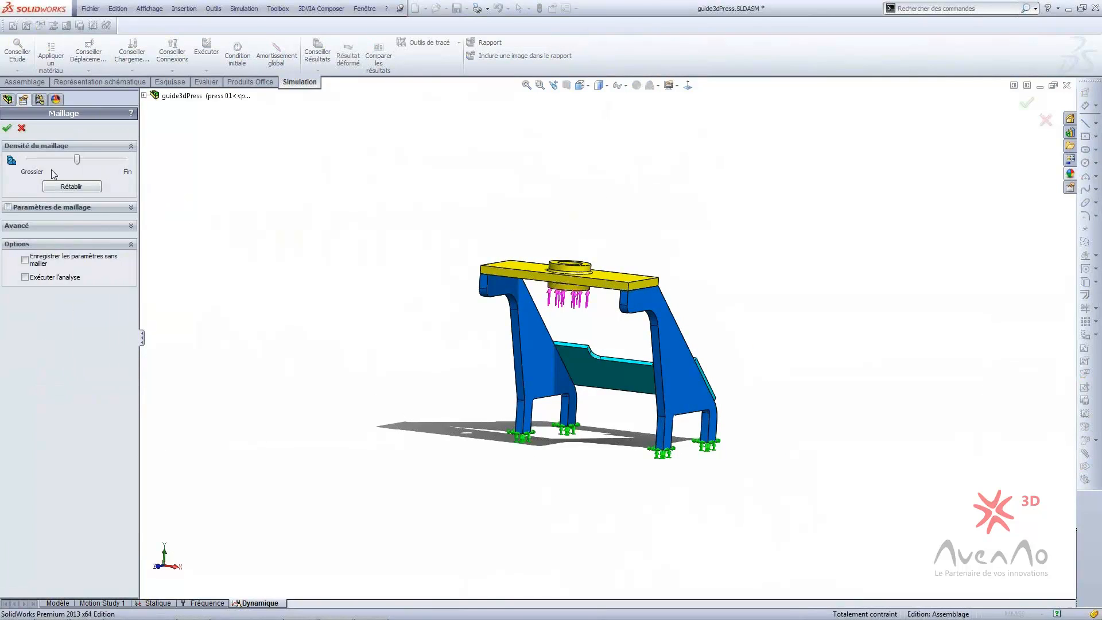
click(8, 127)
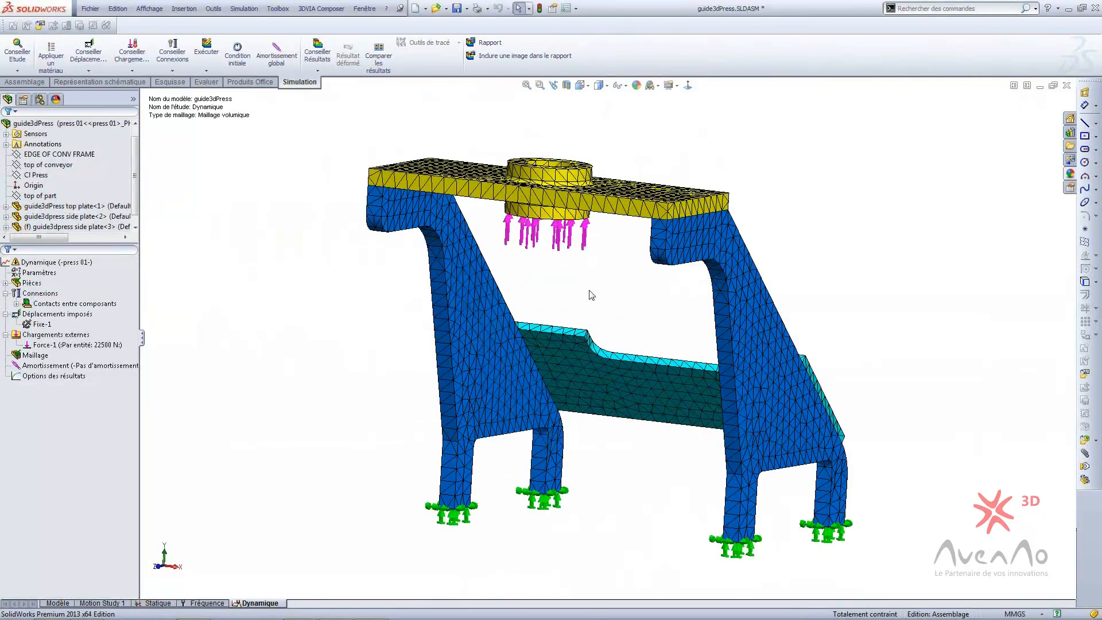
- Start solving the Dynamique study and cancel the solver run
click(207, 58)
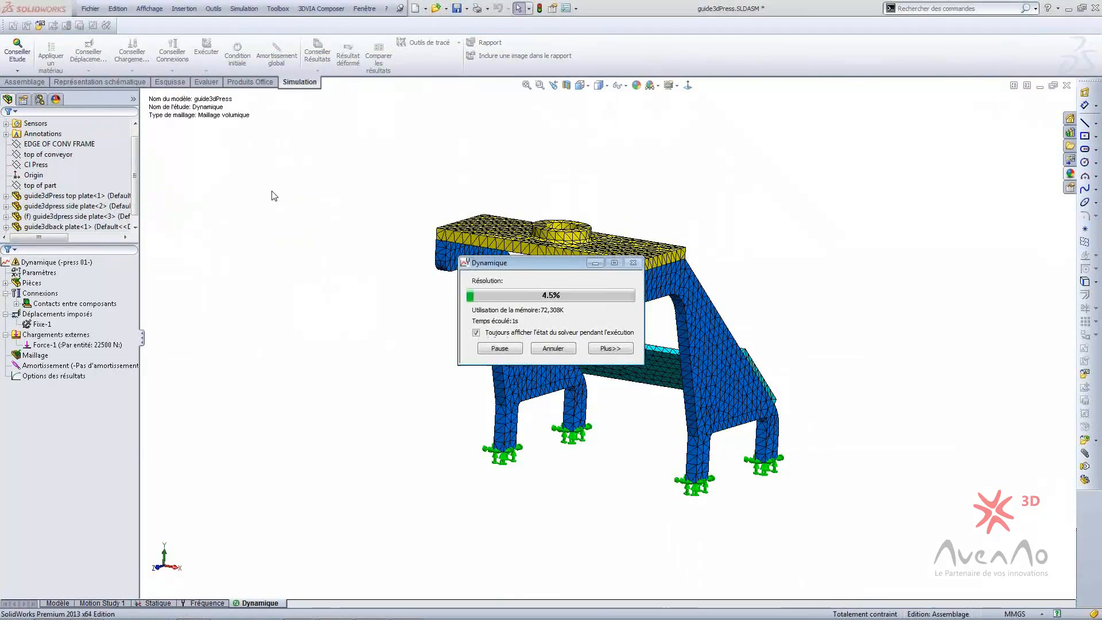
drag(472, 257, 259, 165)
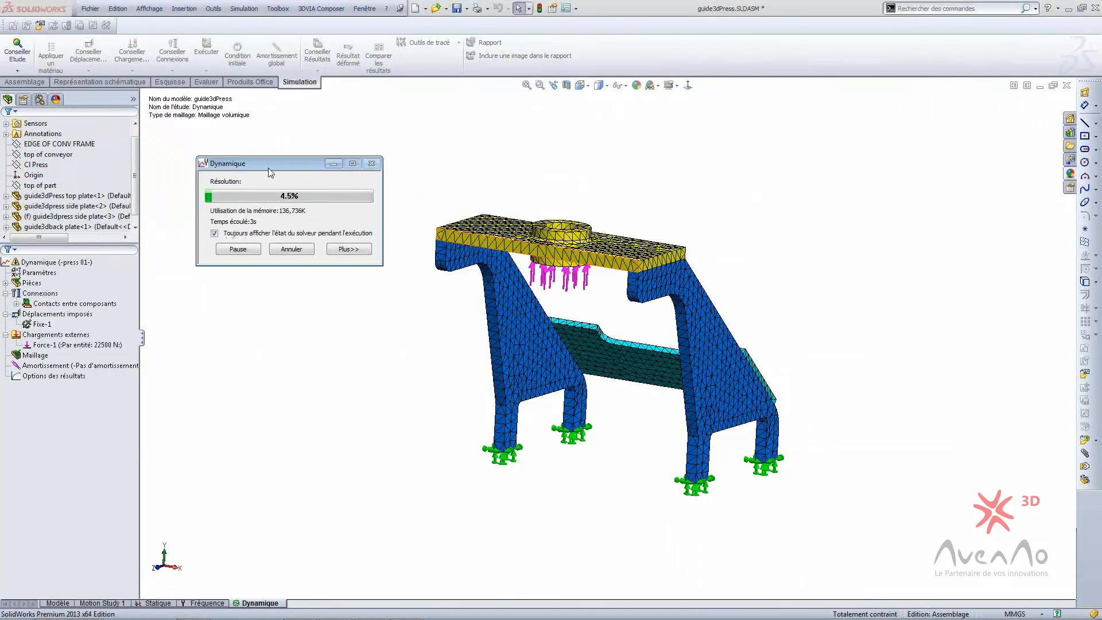
click(299, 249)
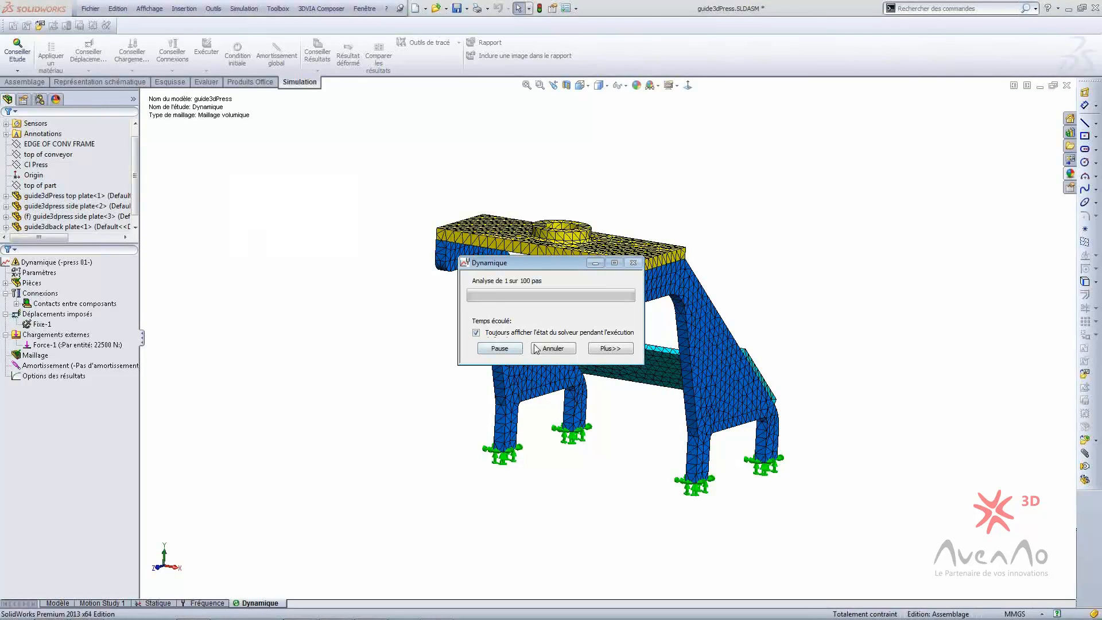
click(537, 347)
click(558, 354)
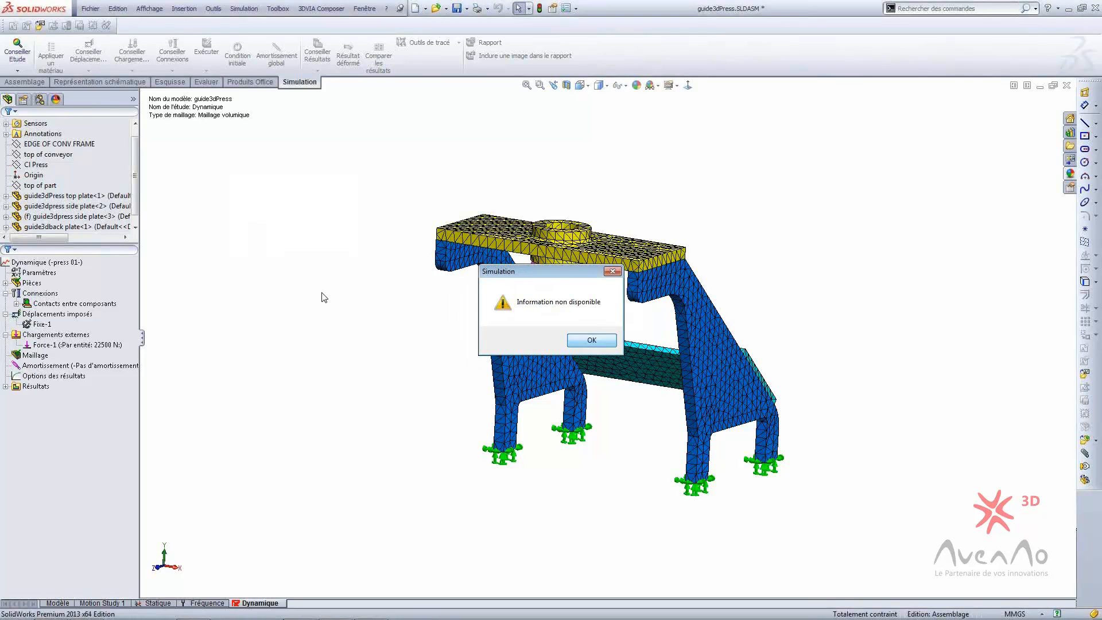
- Dismiss the warning and open the dynamic options in the Dynamique study's properties, moving the dialog clear of the model
key(Return)
click(40, 263)
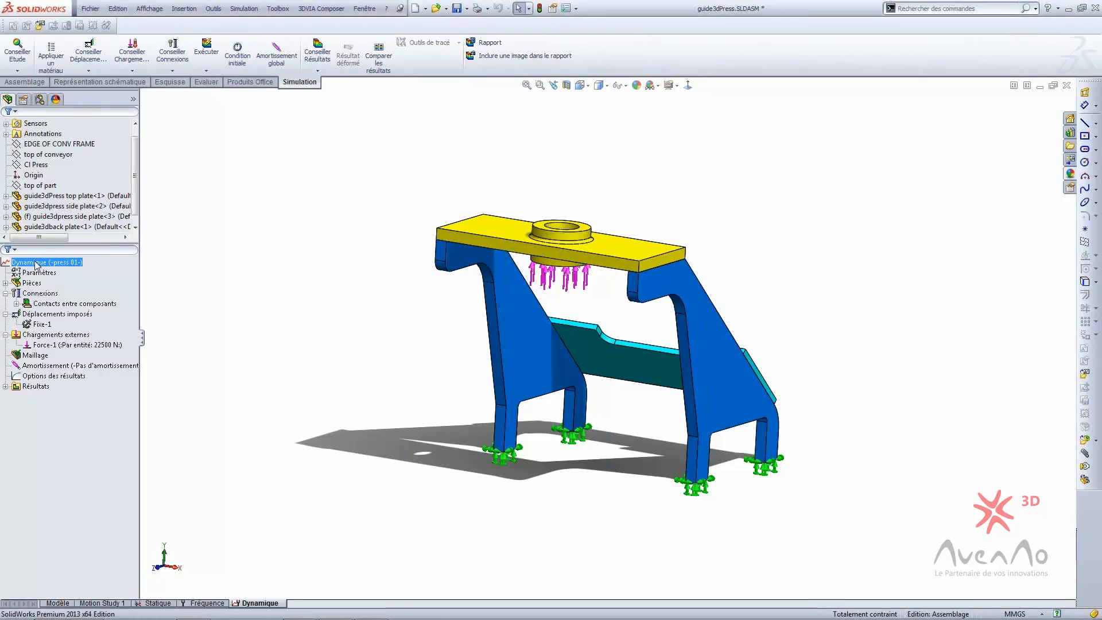
right_click(34, 262)
click(52, 265)
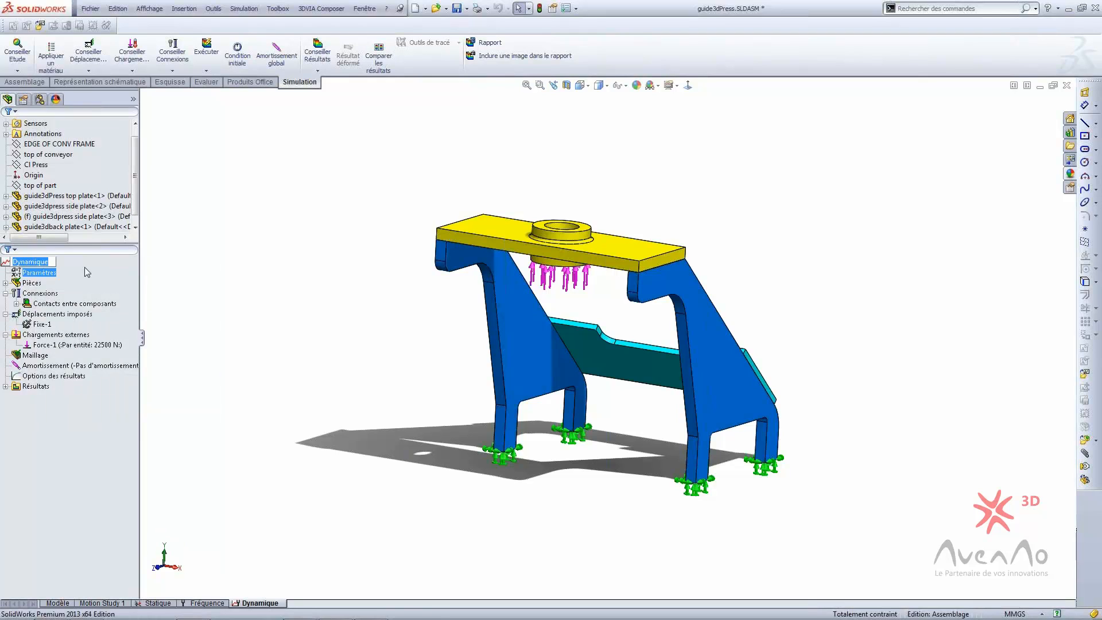
right_click(31, 266)
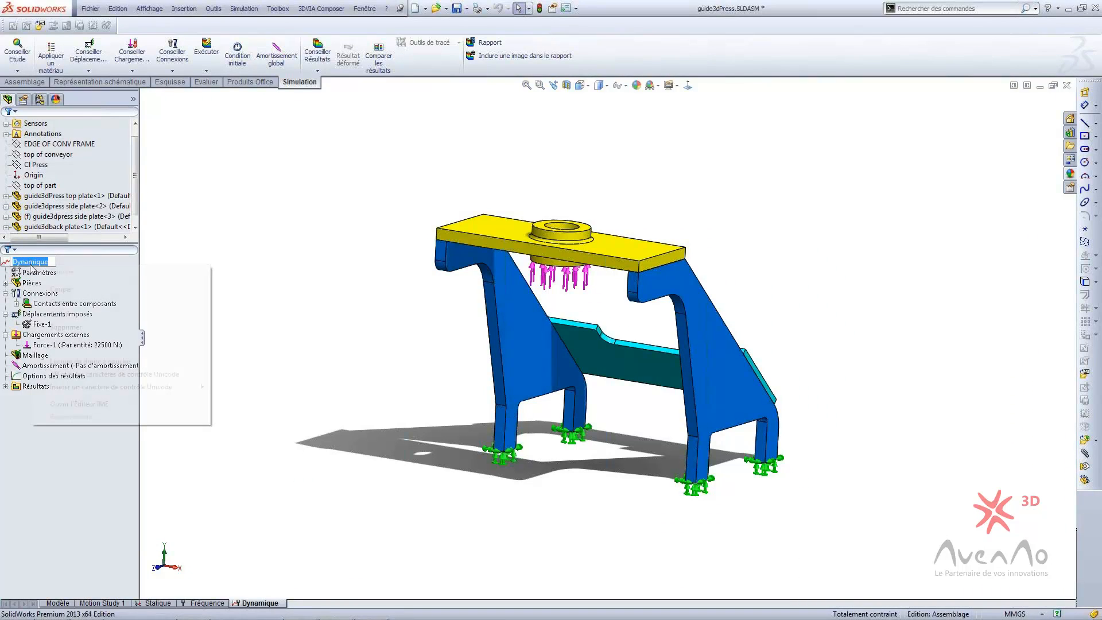
right_click(50, 264)
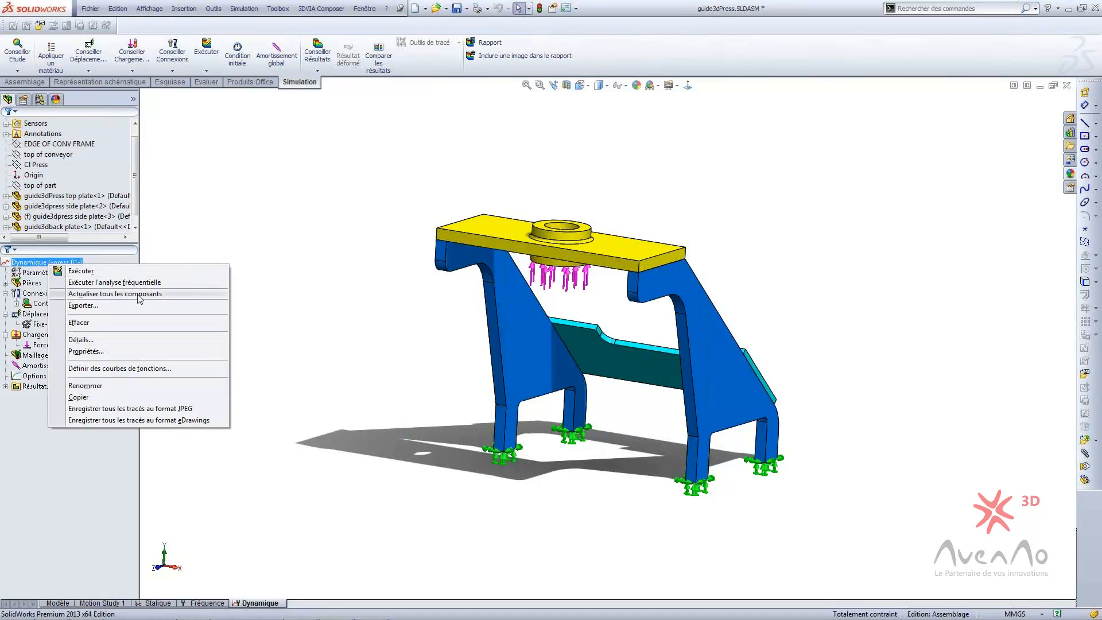
click(86, 351)
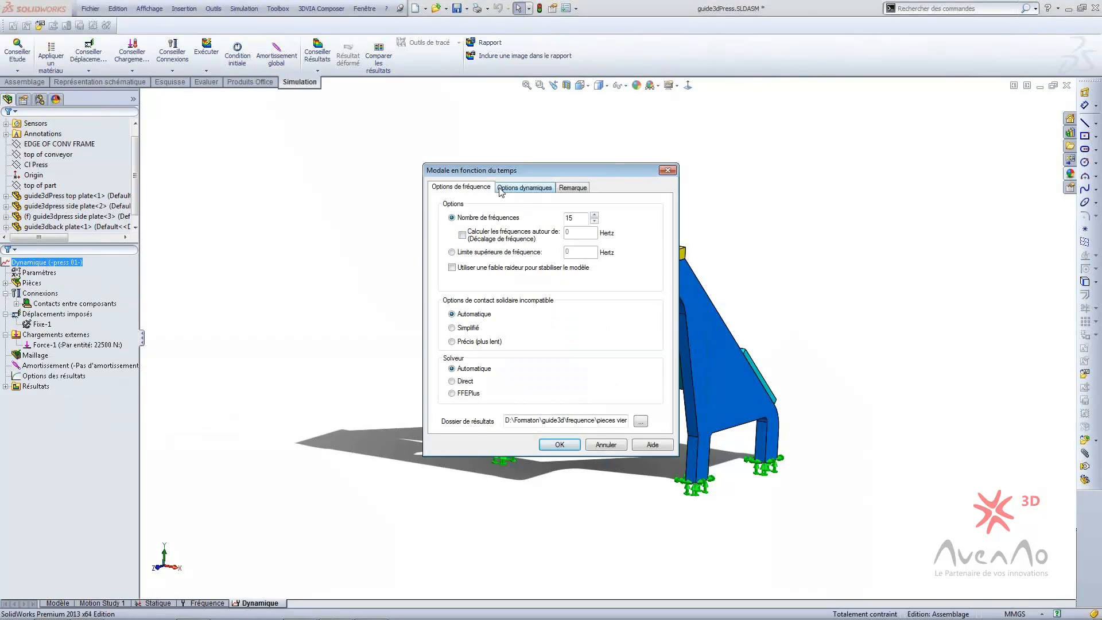
click(533, 189)
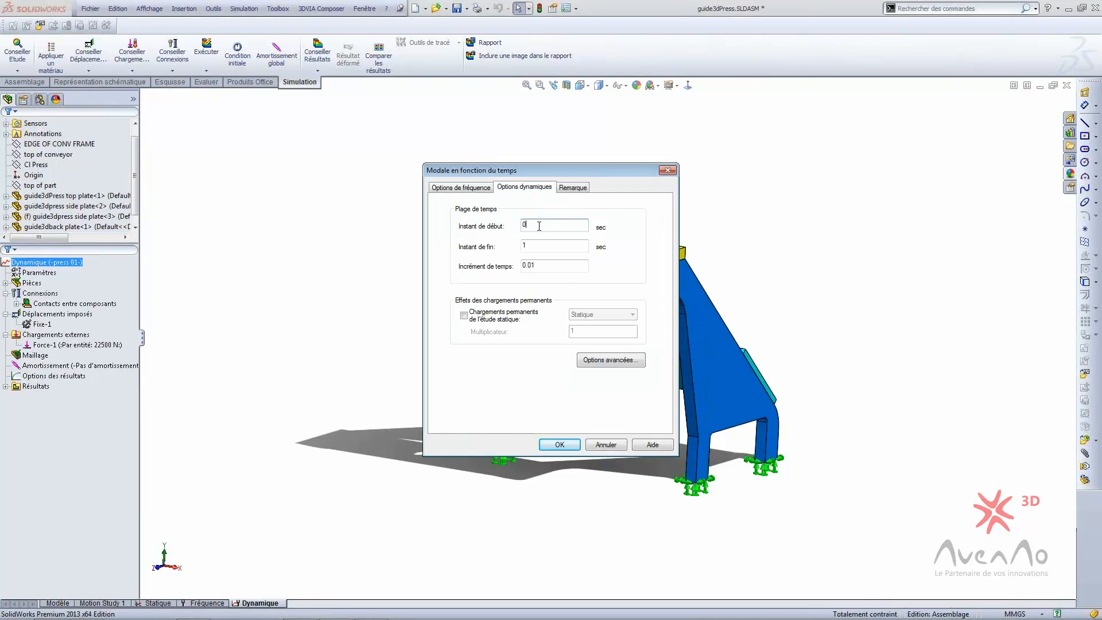
click(537, 244)
click(546, 246)
drag(536, 172, 277, 154)
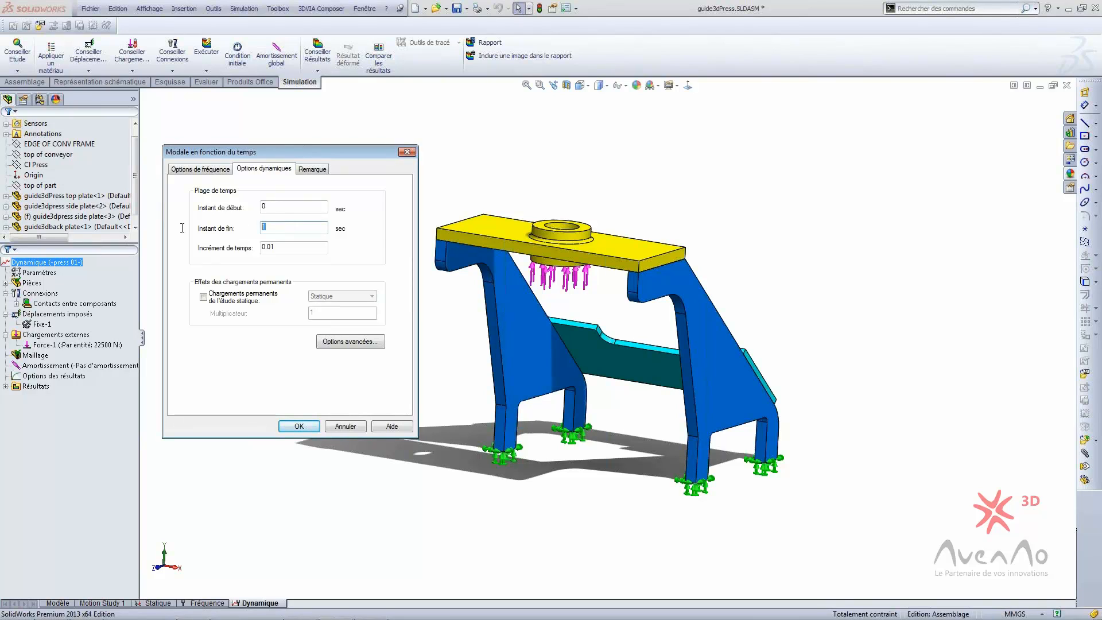
- Set the Dynamique study's end time to 0.01 s and its time increment to 0.0001, and confirm the study properties
text(0)
drag(300, 247, 218, 251)
text(0)
click(298, 227)
click(309, 252)
double_click(270, 248)
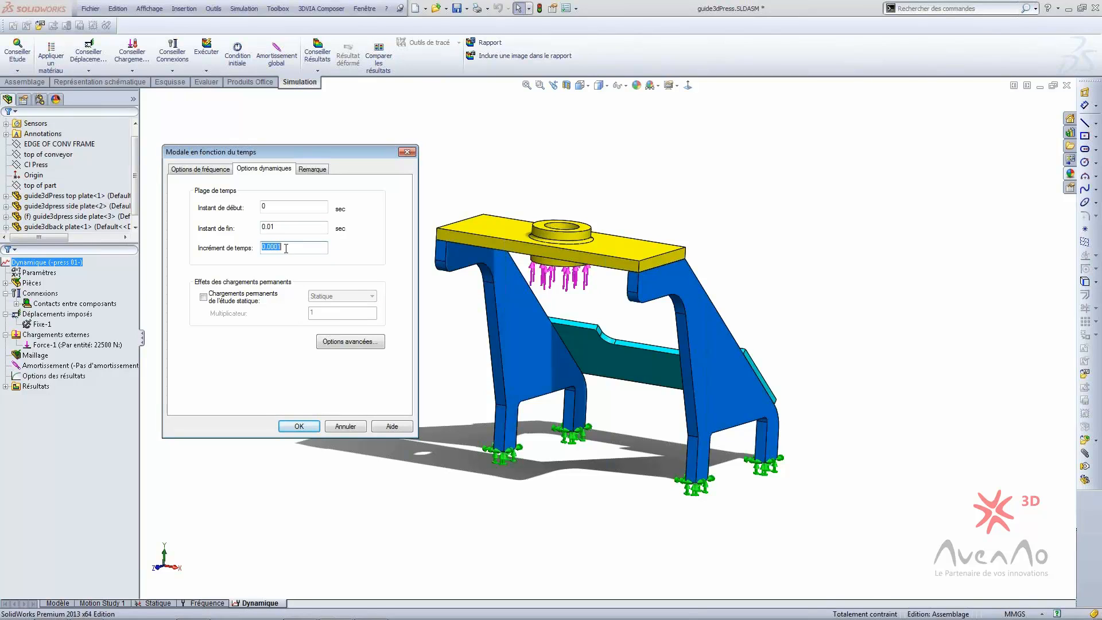
click(288, 248)
double_click(280, 228)
click(283, 228)
click(291, 250)
drag(307, 248, 268, 249)
click(272, 228)
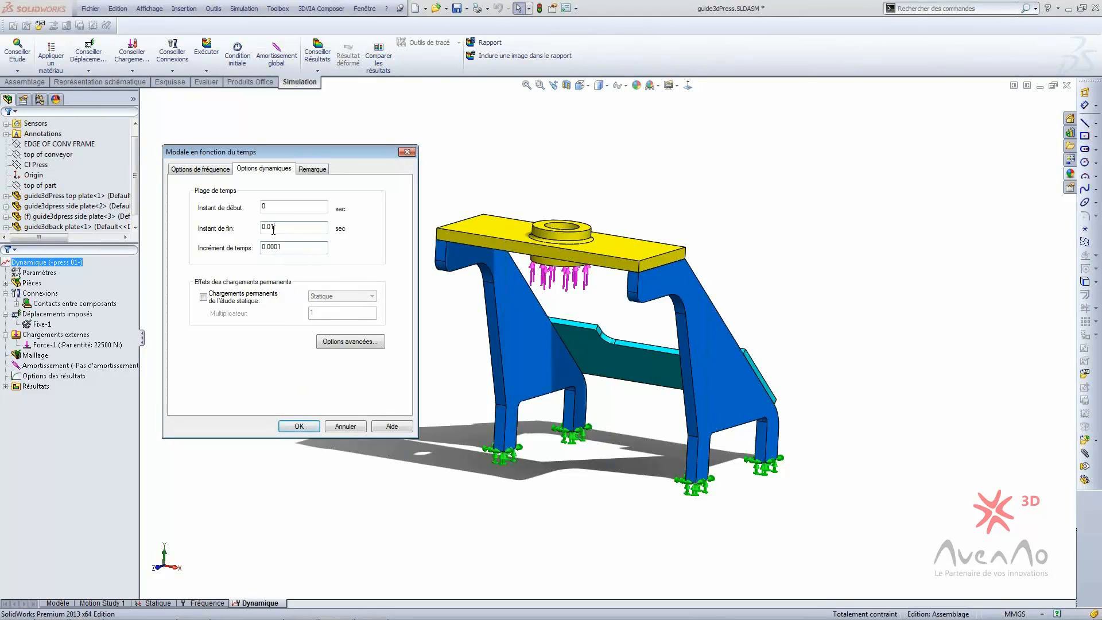
click(299, 428)
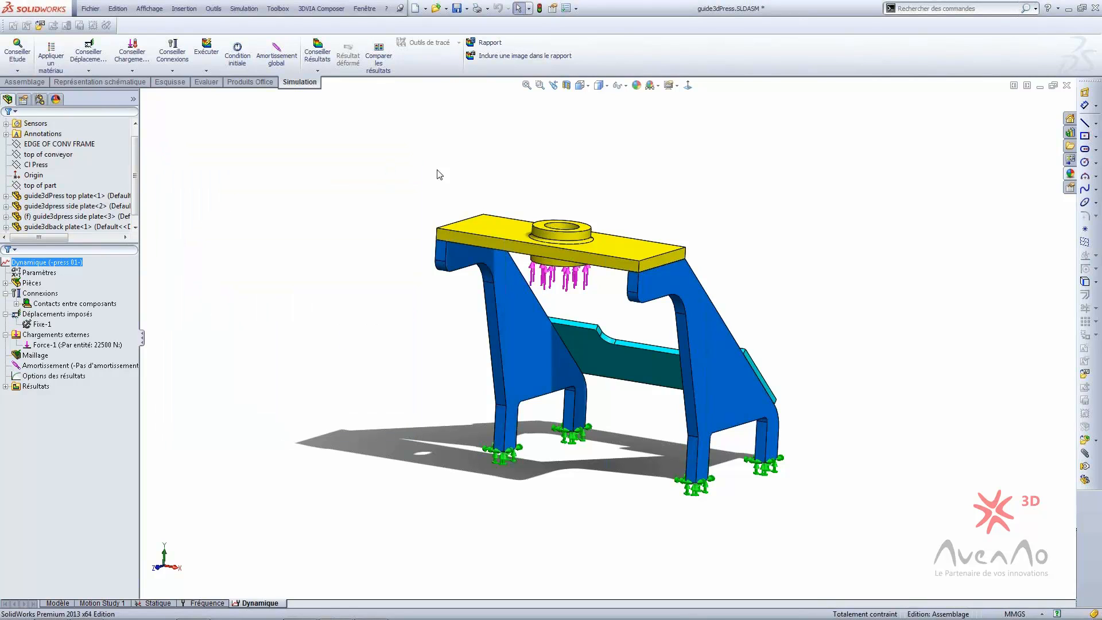
- Solve the Dynamique study with the solver progress window moved clear of the model
click(207, 49)
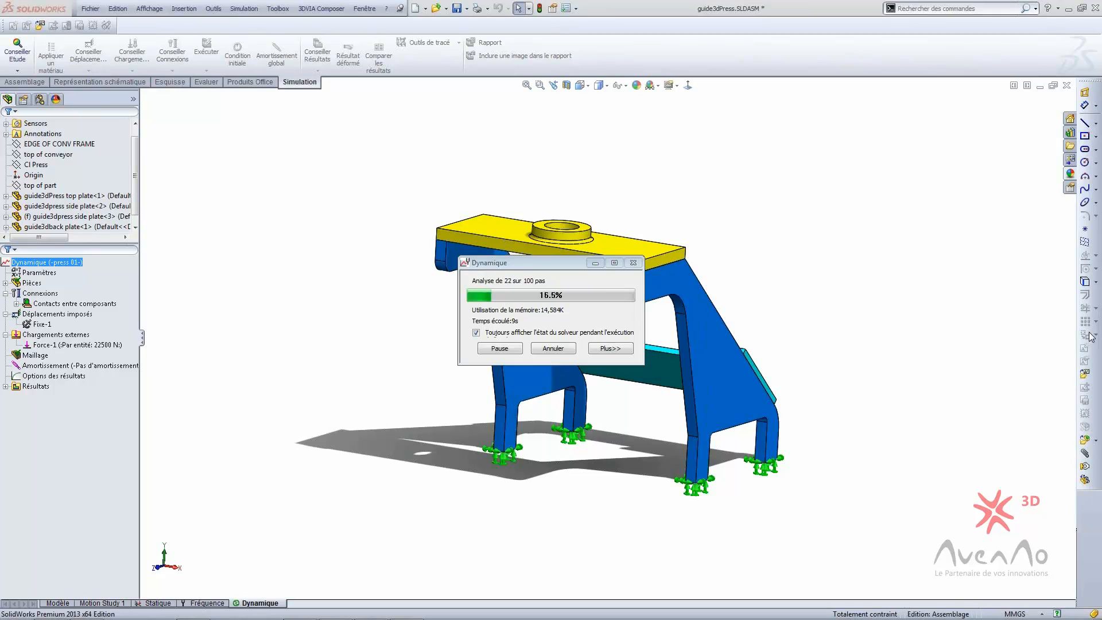
drag(544, 263, 292, 155)
click(358, 240)
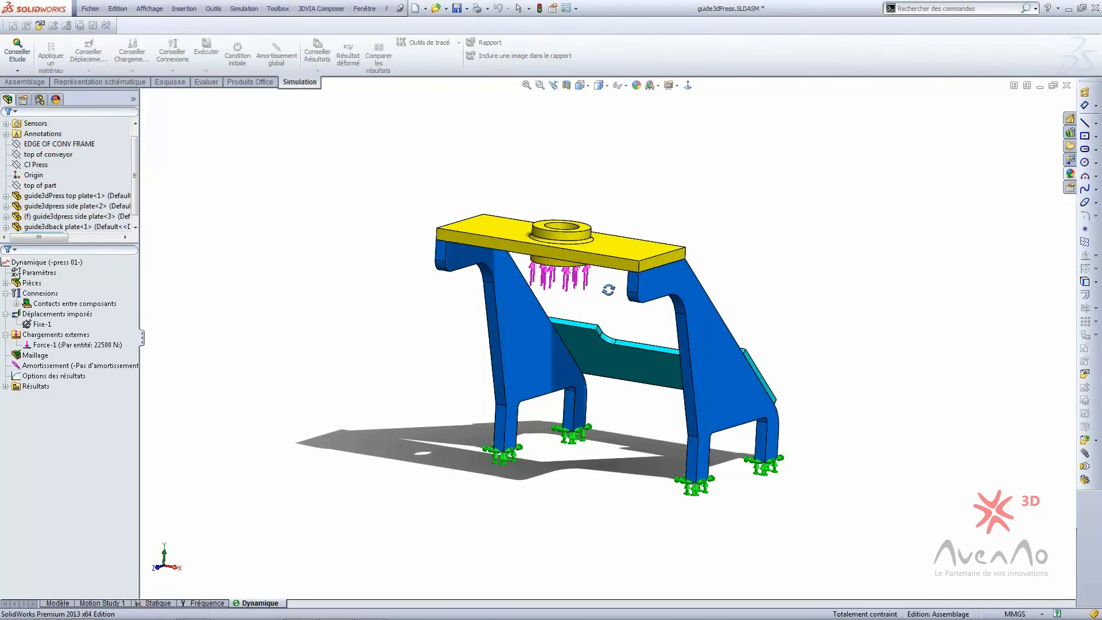
middle_drag(606, 291, 598, 296)
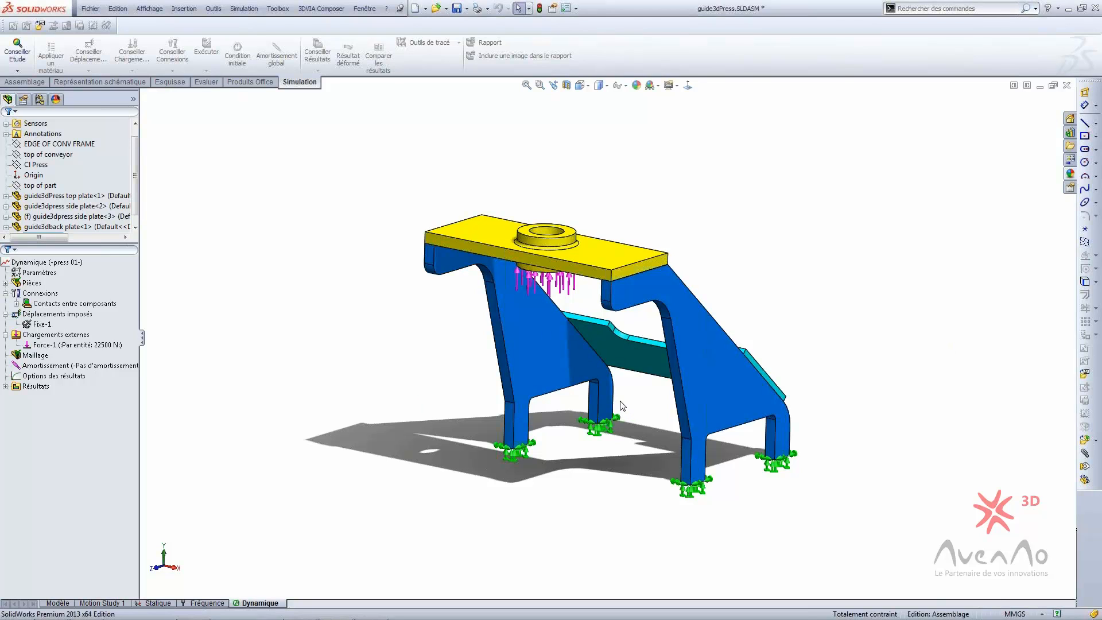
middle_drag(619, 395, 606, 292)
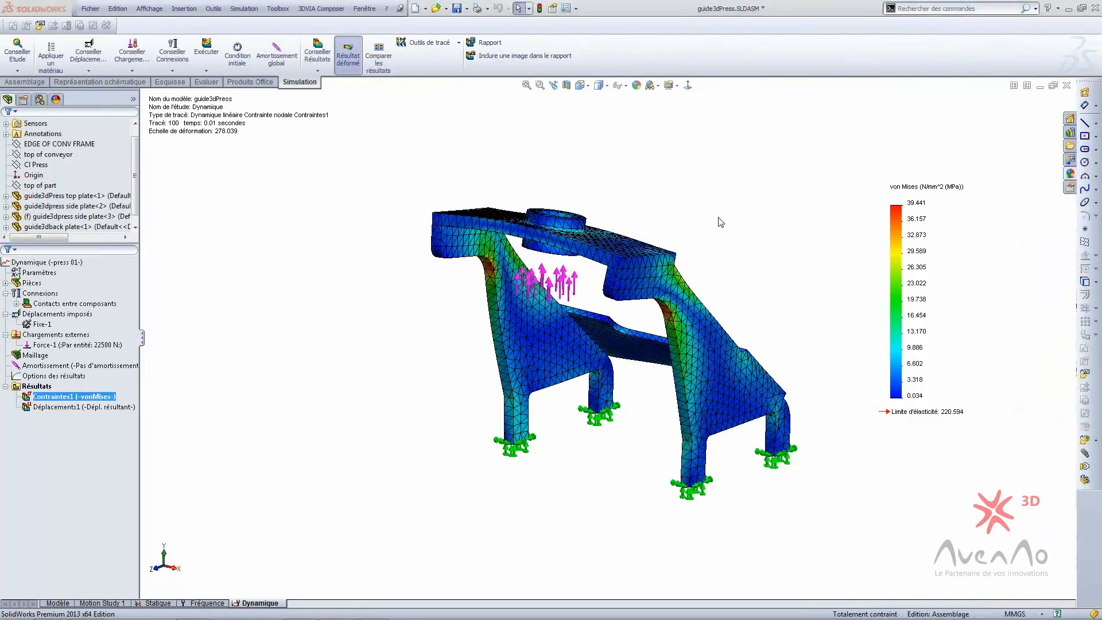
- Compare the von Mises stress plots of the Dynamique and Statique studies, and return to the dynamic stress plot
middle_drag(597, 394, 608, 369)
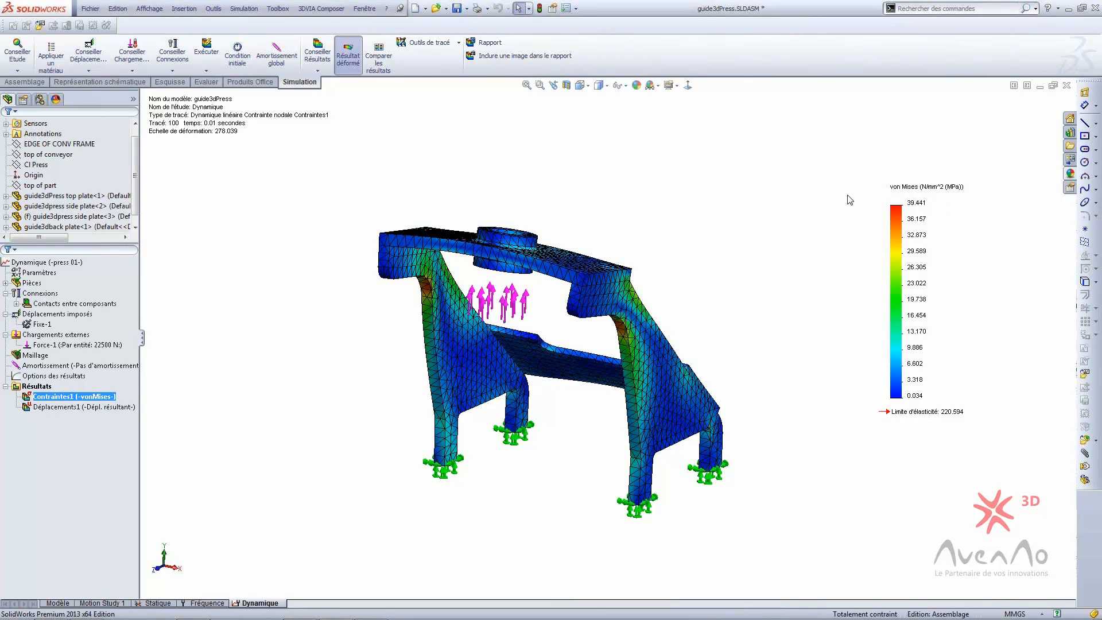
middle_drag(487, 322, 487, 314)
scroll(381, 312, down, 1)
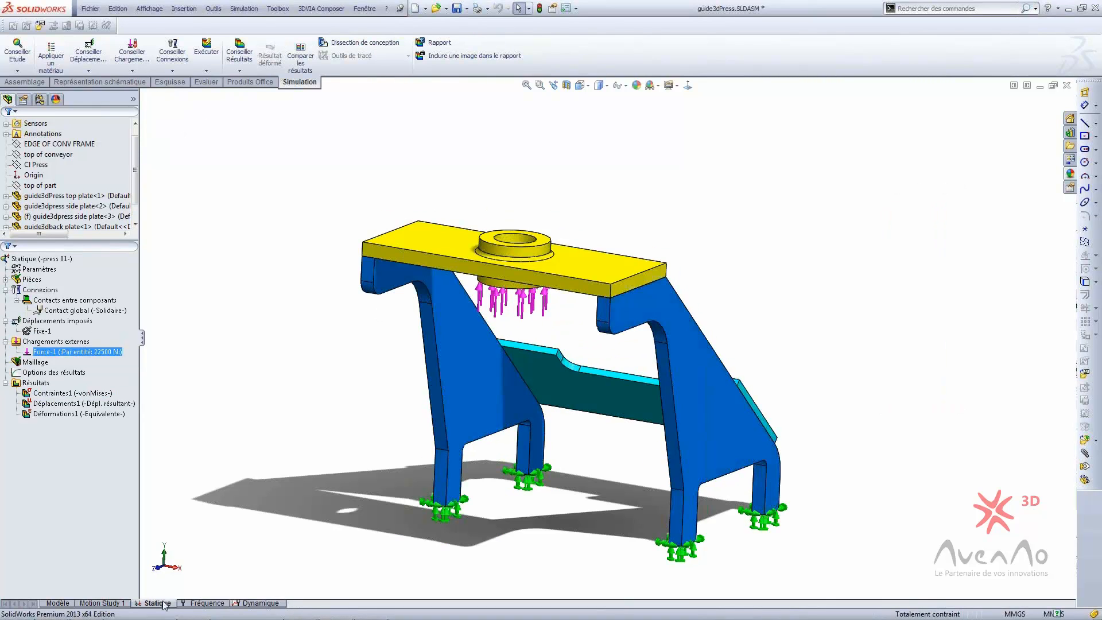
double_click(72, 394)
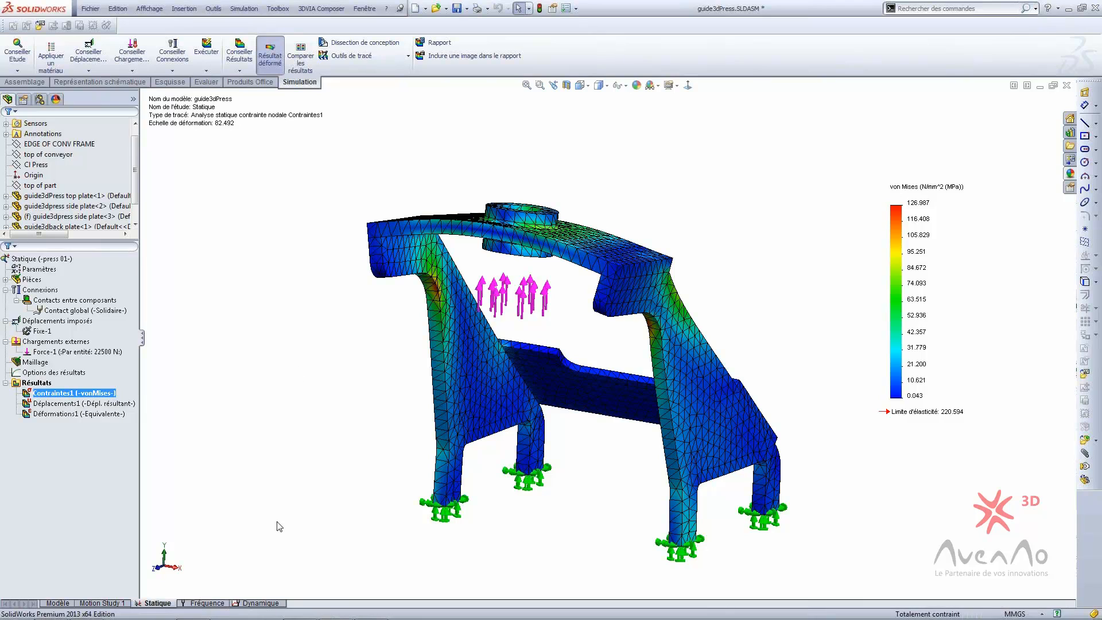
click(260, 603)
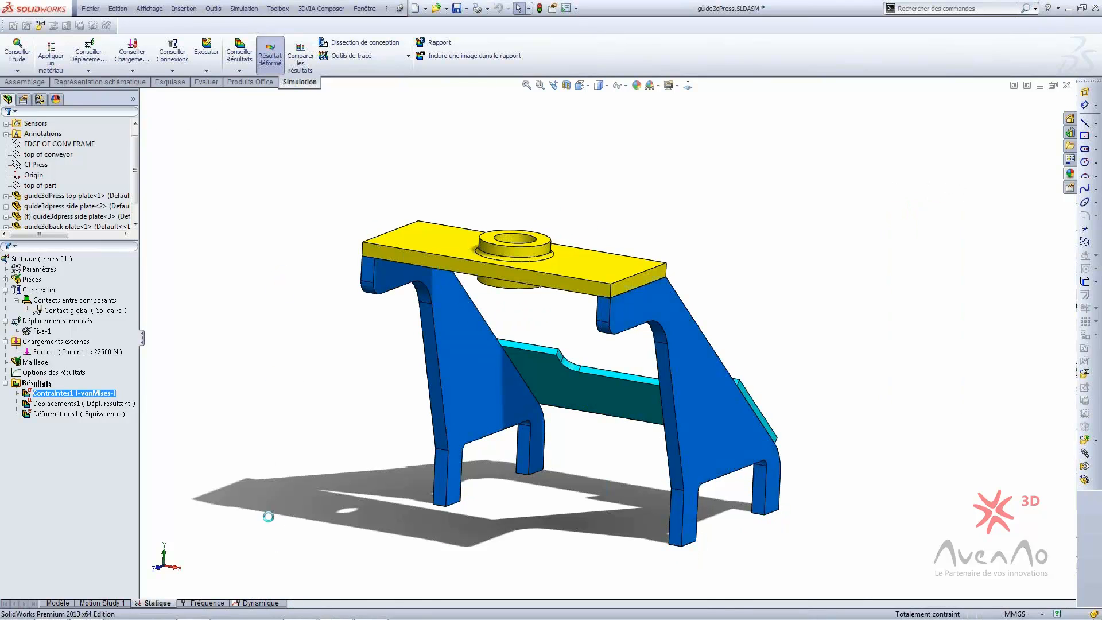
double_click(65, 396)
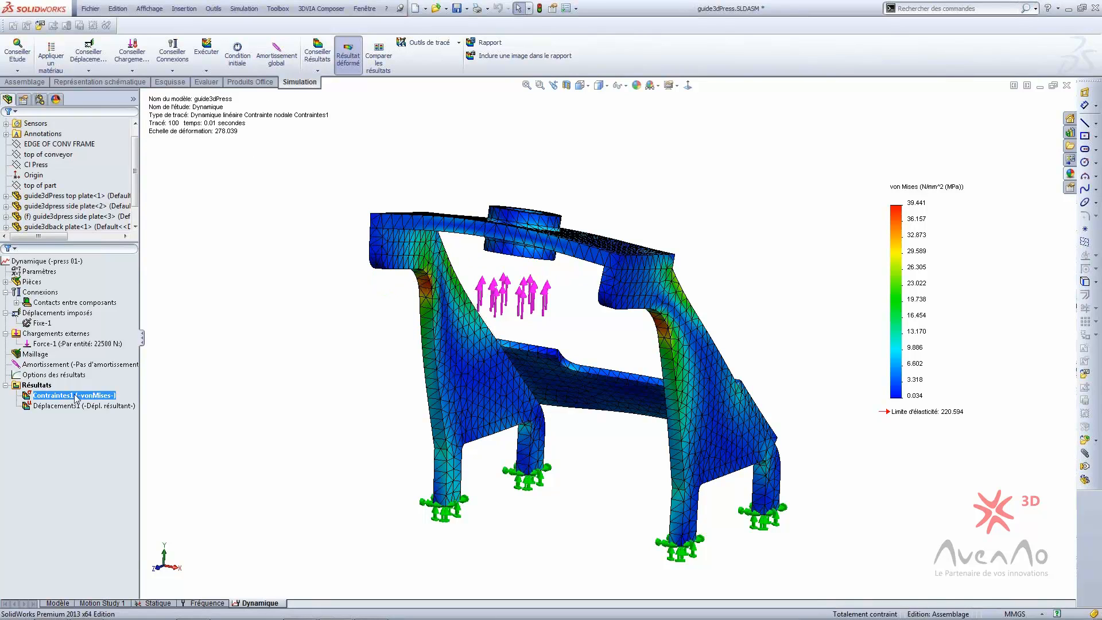
- Add a von Mises stress plot to the Dynamique study for time step 80, at 0.008 s
right_click(32, 388)
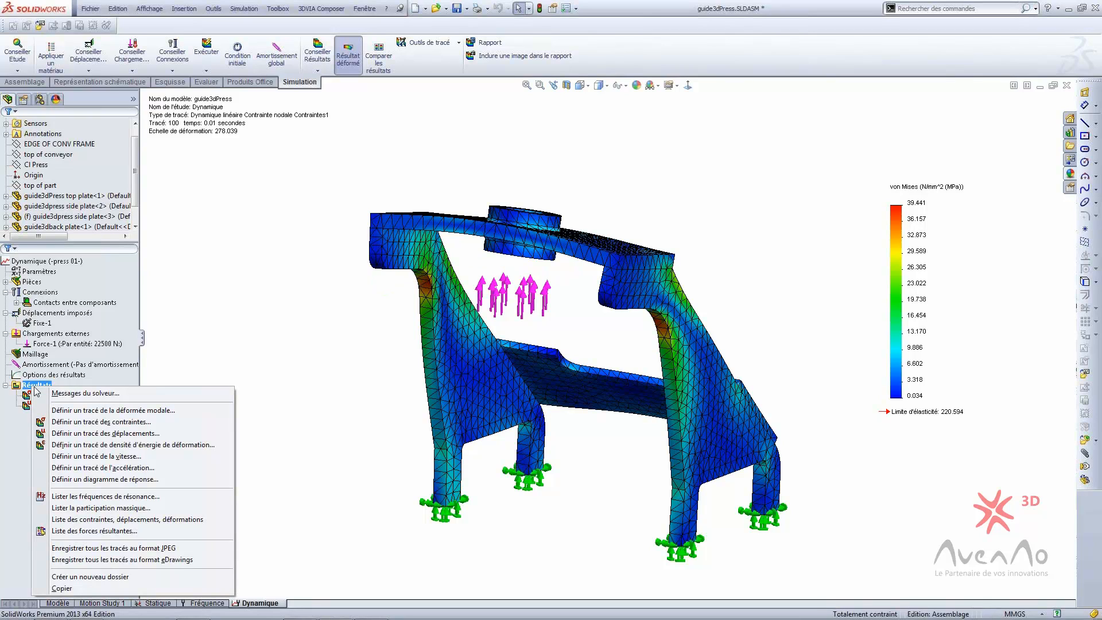
click(133, 425)
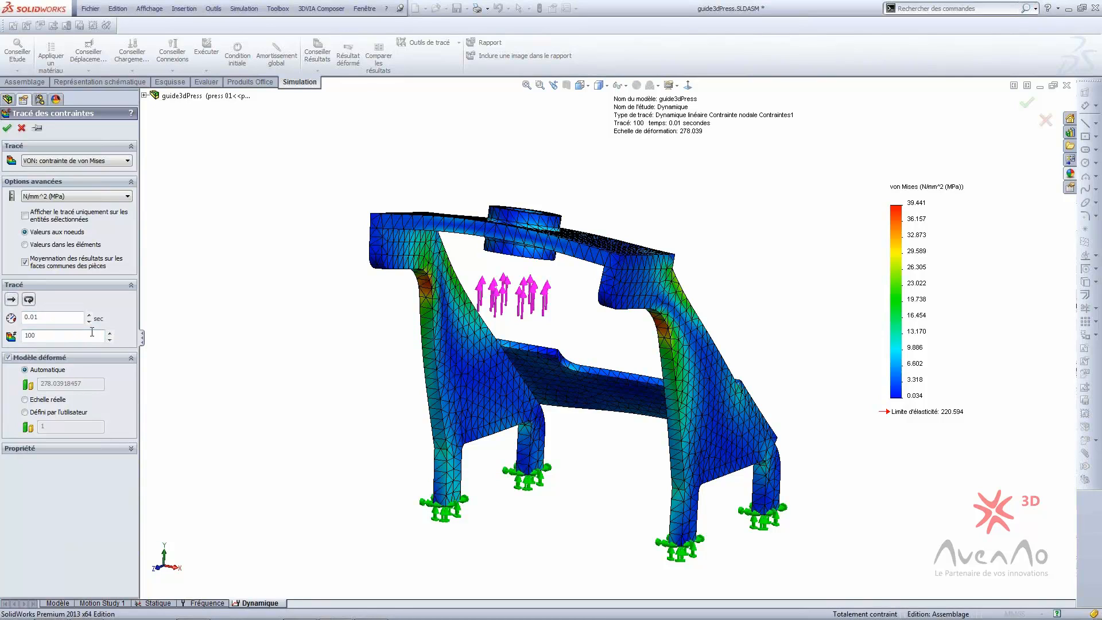
click(58, 316)
click(89, 321)
scroll(80, 335, down, 3)
click(110, 340)
click(111, 340)
click(110, 339)
click(110, 340)
click(110, 340)
click(110, 340)
click(110, 339)
click(111, 340)
click(50, 317)
click(8, 129)
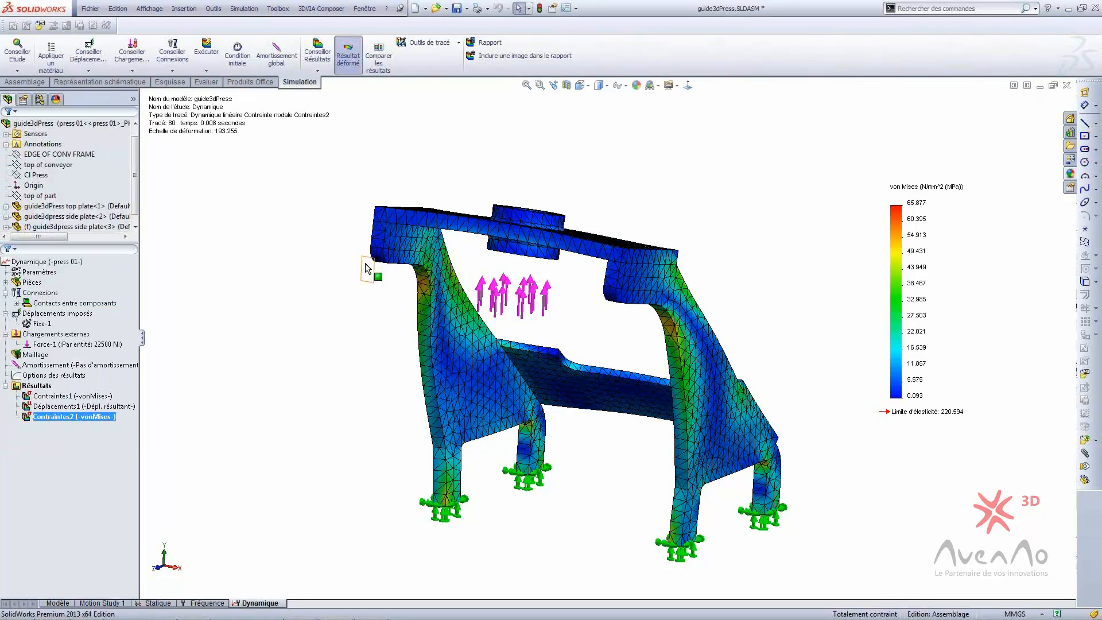
- Add a von Mises stress plot to the Dynamique study showing the maximum envelope over all time steps
scroll(462, 224, up, 1)
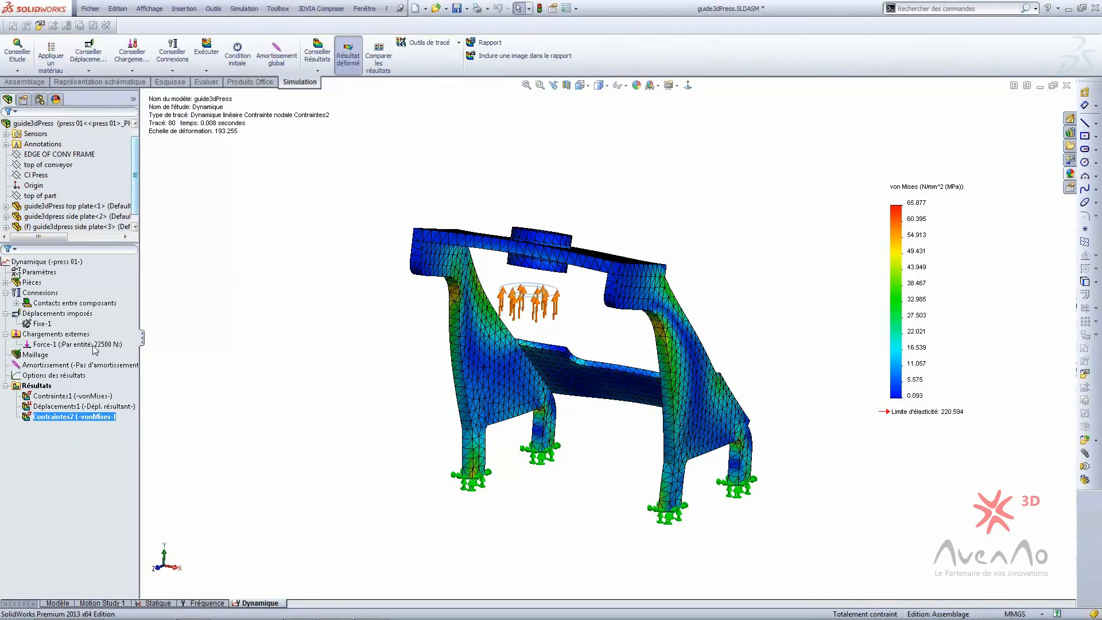
right_click(37, 386)
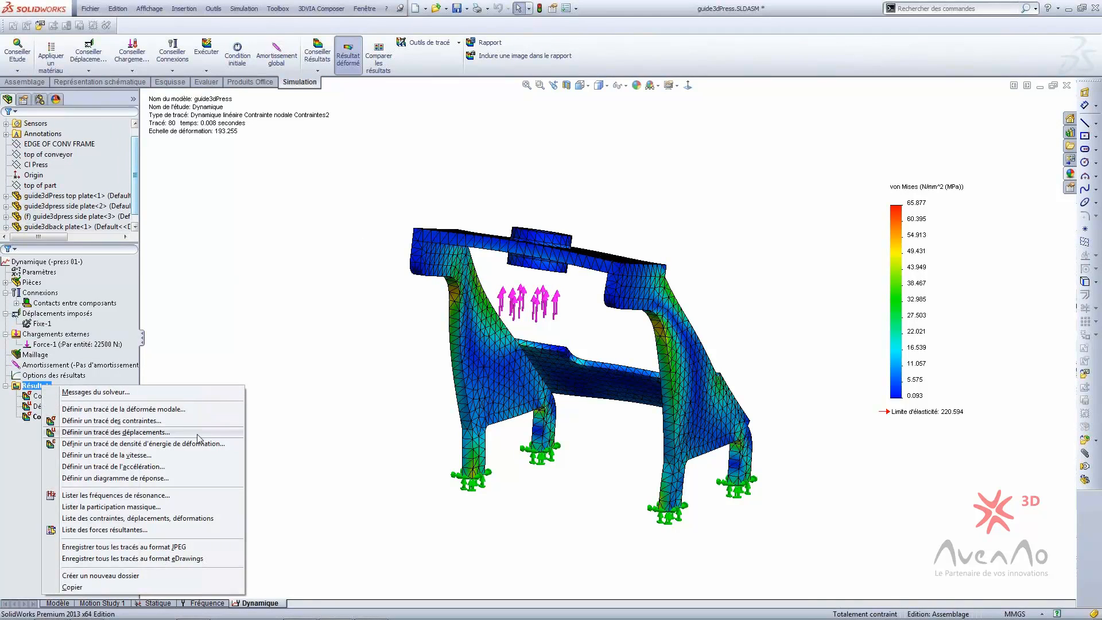
click(139, 425)
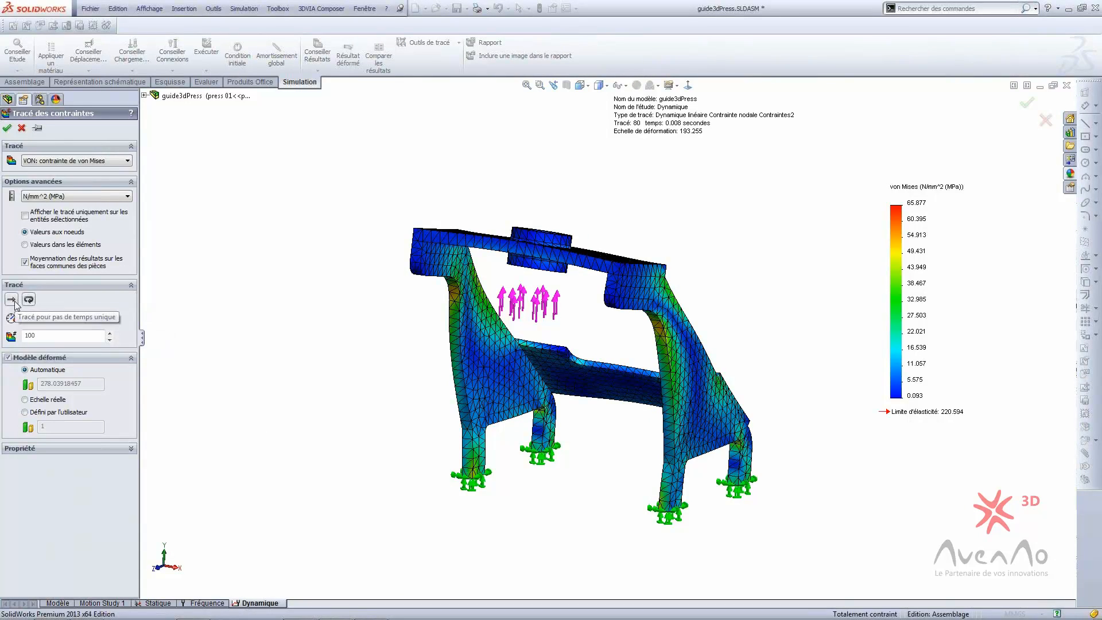
click(13, 302)
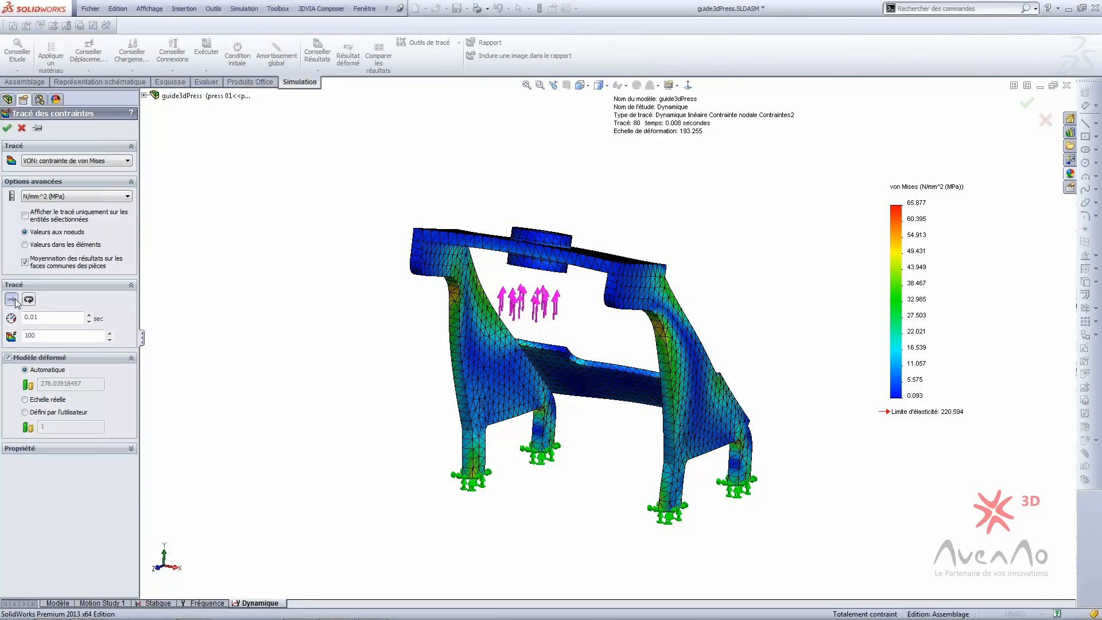
click(29, 299)
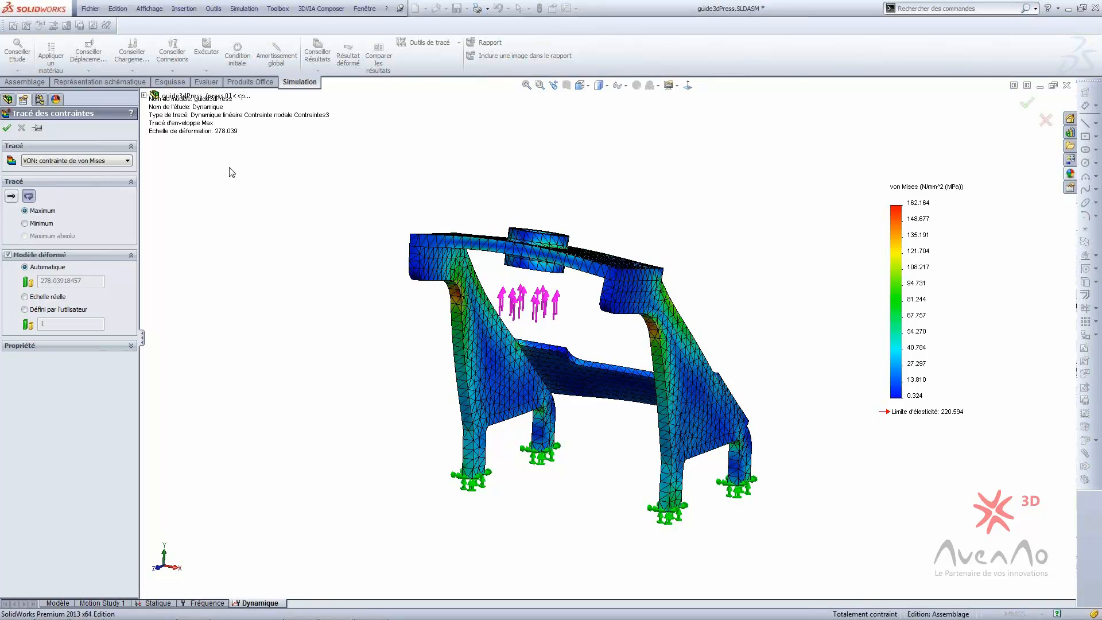
scroll(885, 172, up, 1)
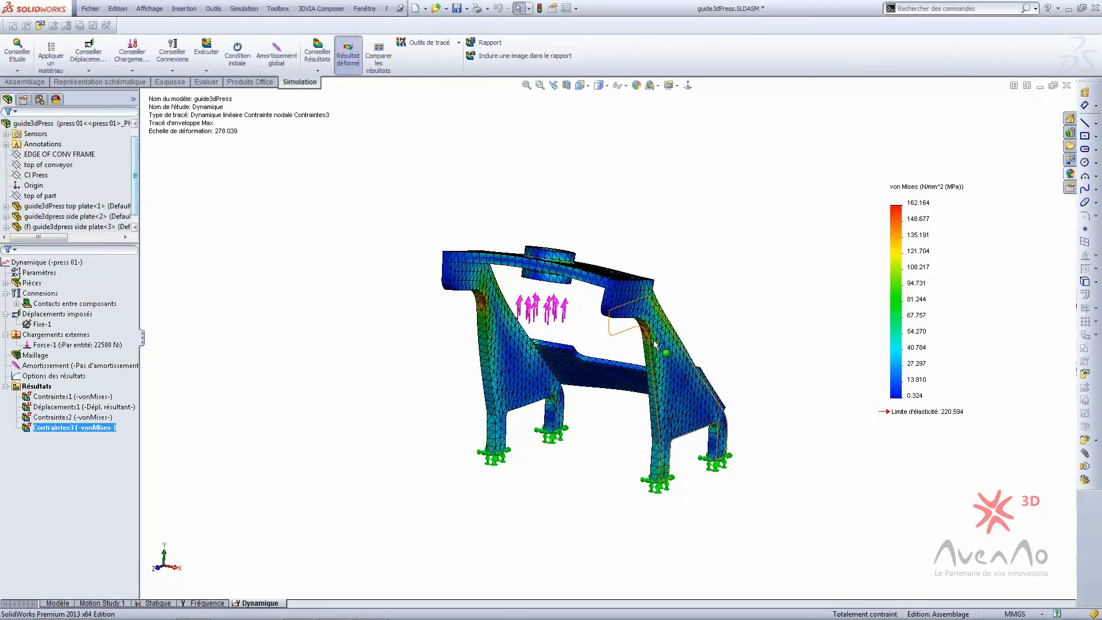
- Examine the side plates' inner bends in the maximum envelope stress plot, and display the resultant displacement plot Déplacements1
scroll(653, 355, down, 2)
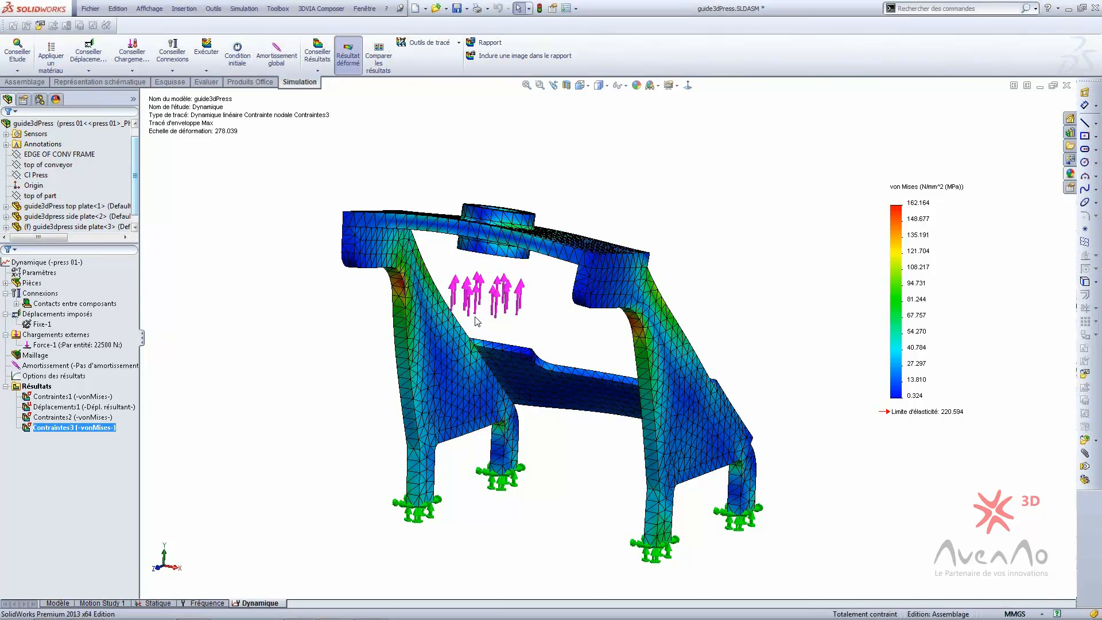
middle_drag(583, 327, 556, 298)
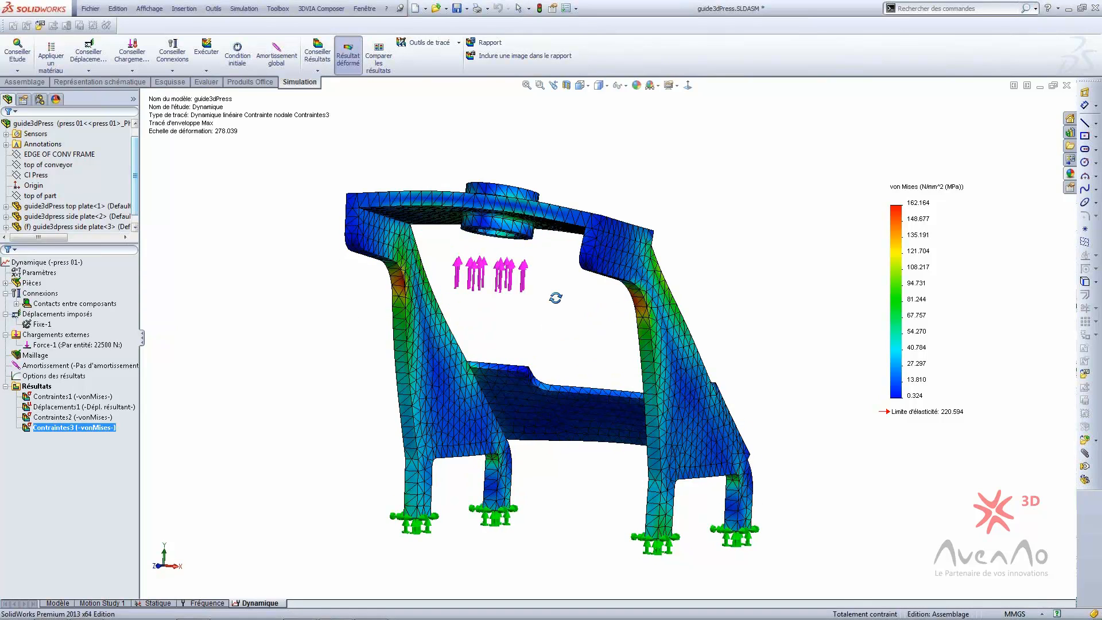
scroll(321, 299, up, 2)
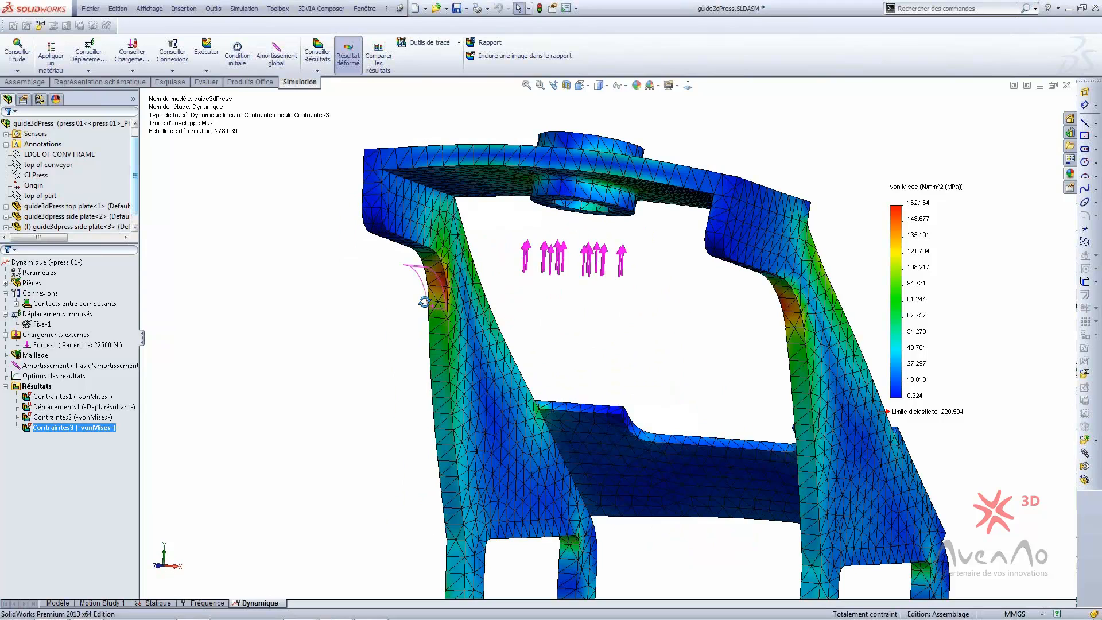
middle_drag(368, 339, 423, 315)
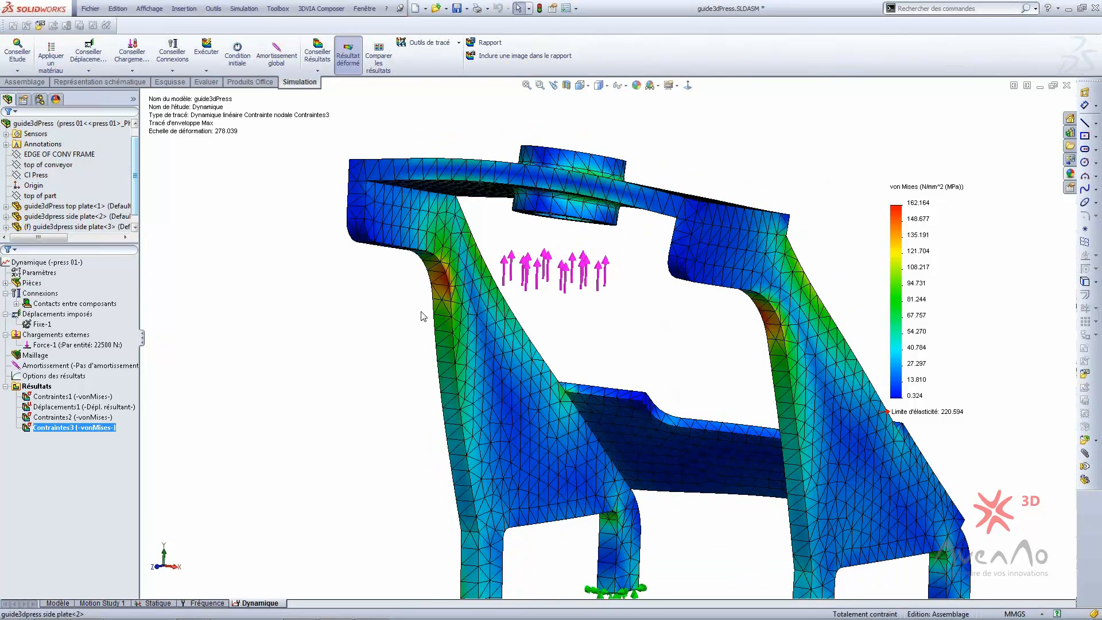
scroll(609, 365, up, 3)
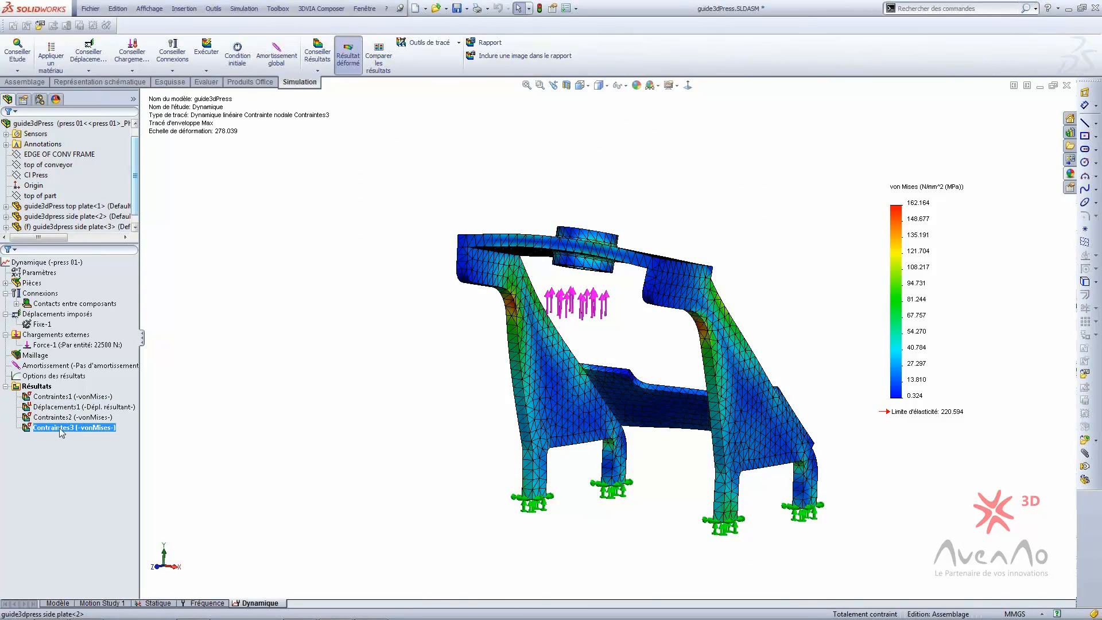
double_click(62, 407)
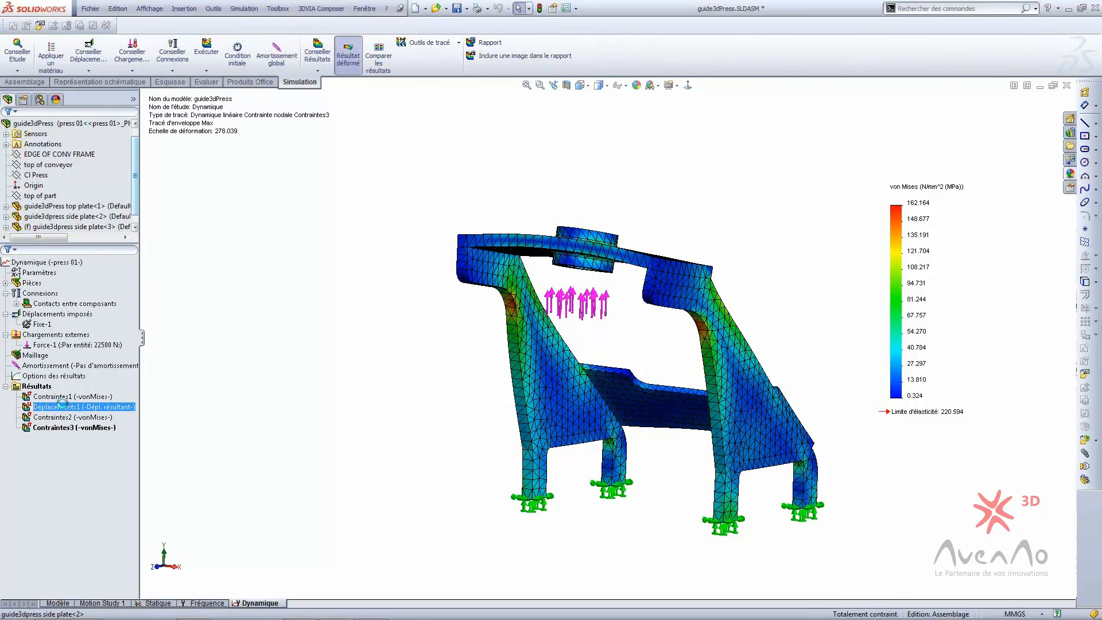
scroll(624, 336, down, 3)
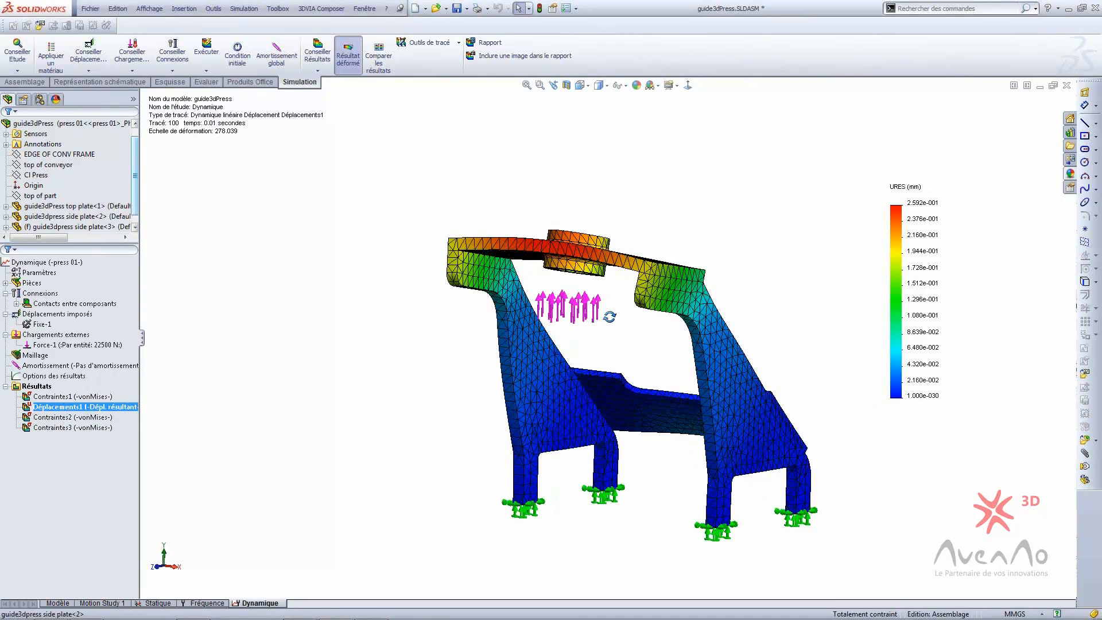
- Probe the displacement near the middle of the top plate's front upper edge and move the node callout clear of the model
middle_drag(610, 317, 610, 343)
right_click(42, 407)
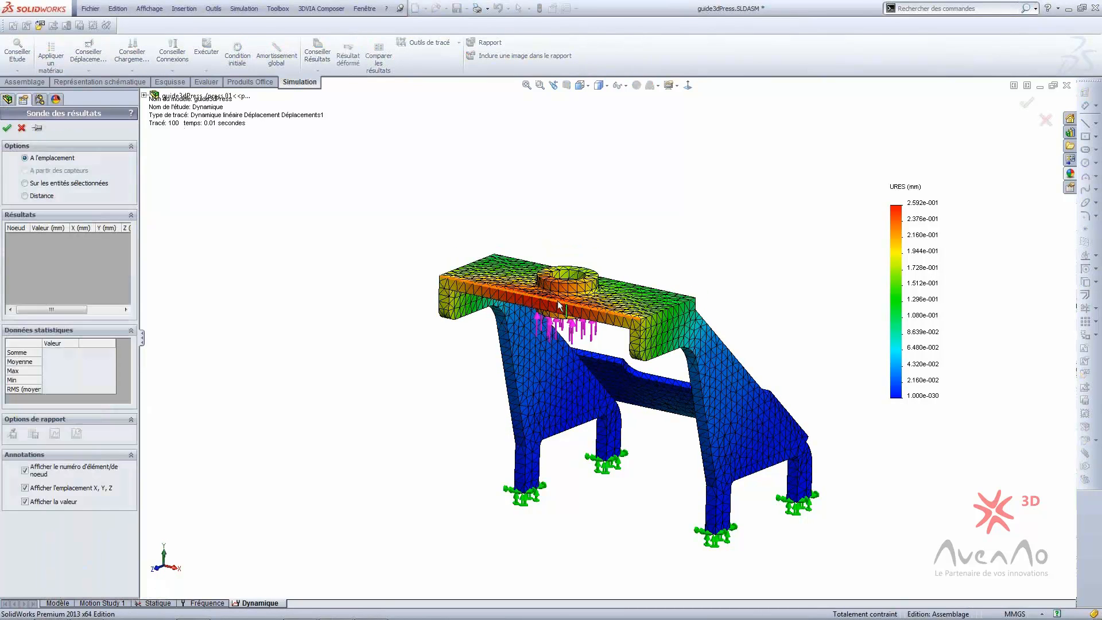
scroll(556, 301, down, 4)
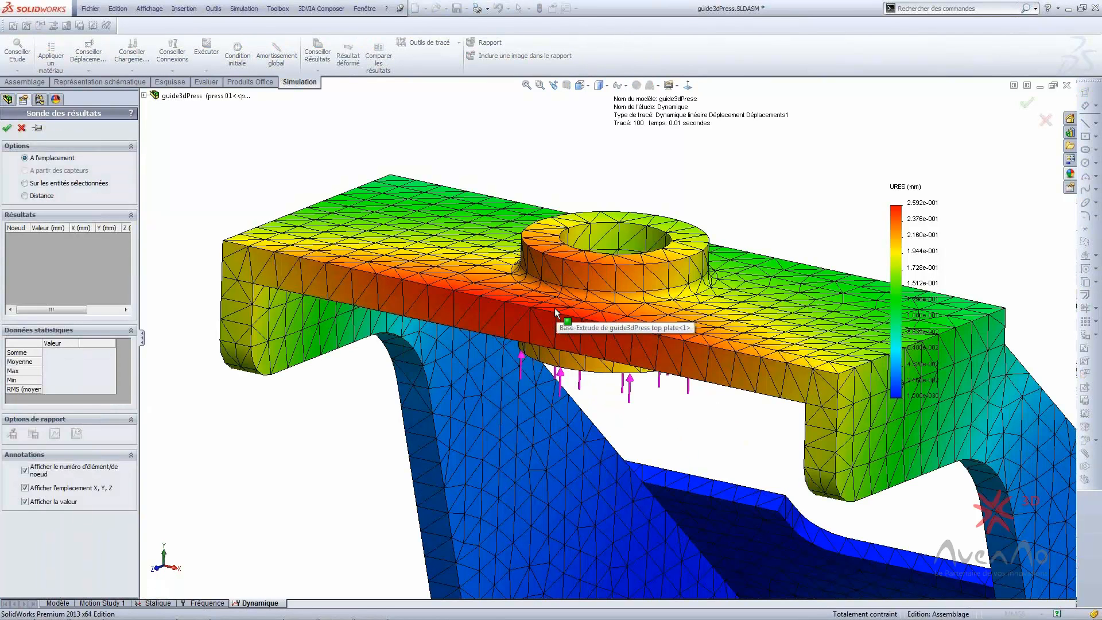
click(555, 312)
scroll(556, 312, up, 4)
drag(574, 326, 361, 192)
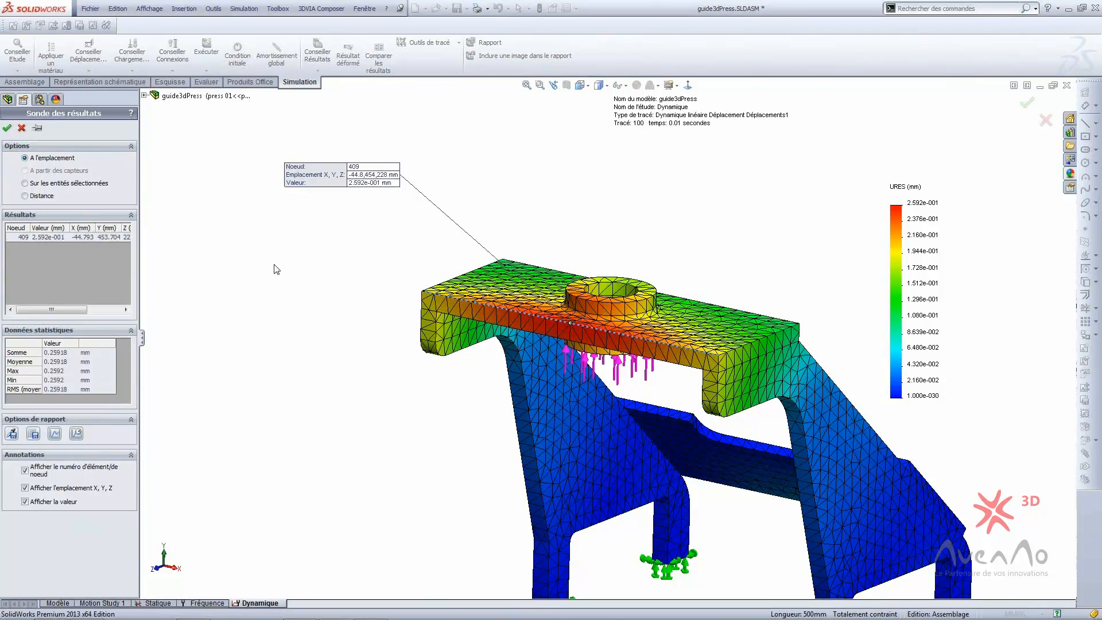
- Clear the probe result and probe the displacement at six nodes along the top plate's front upper edge, from its outer end towards the middle
right_click(56, 240)
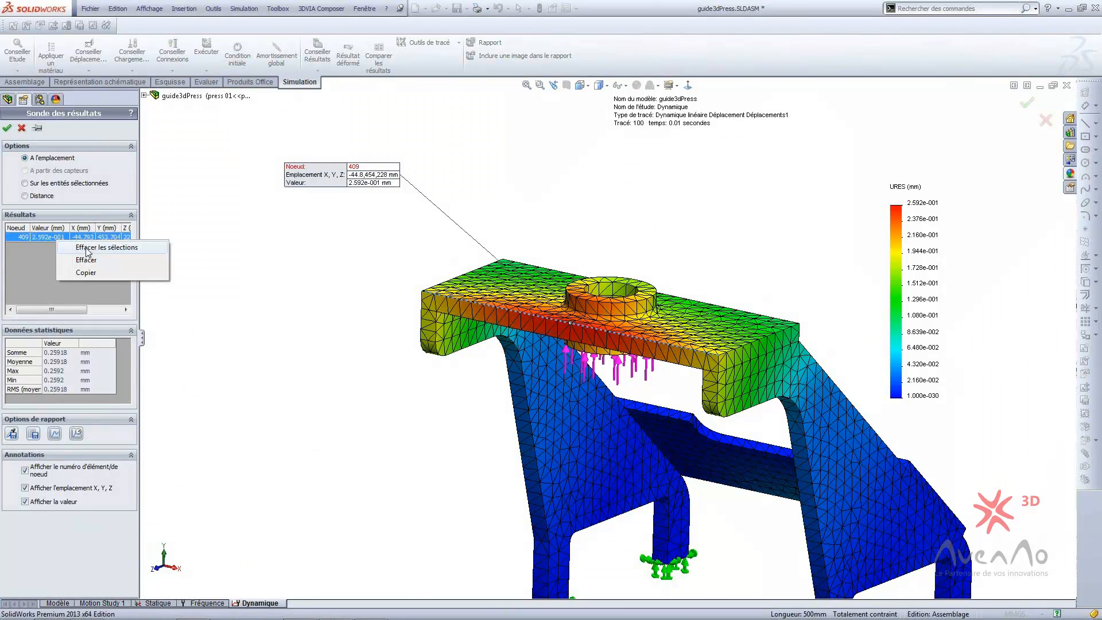
click(86, 249)
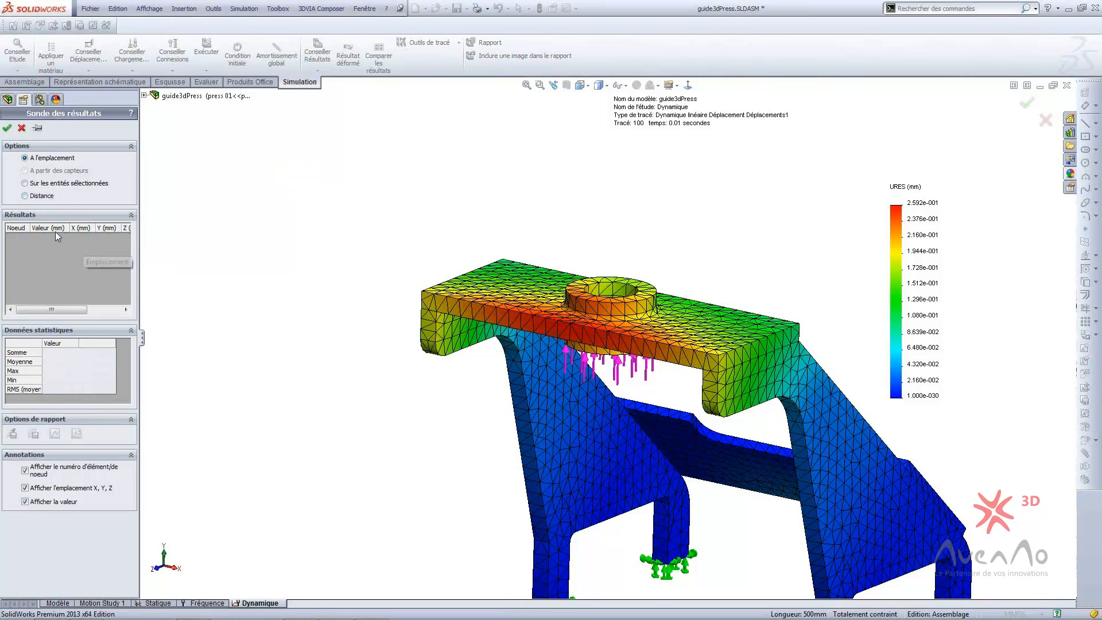
scroll(572, 364, down, 2)
scroll(571, 364, down, 2)
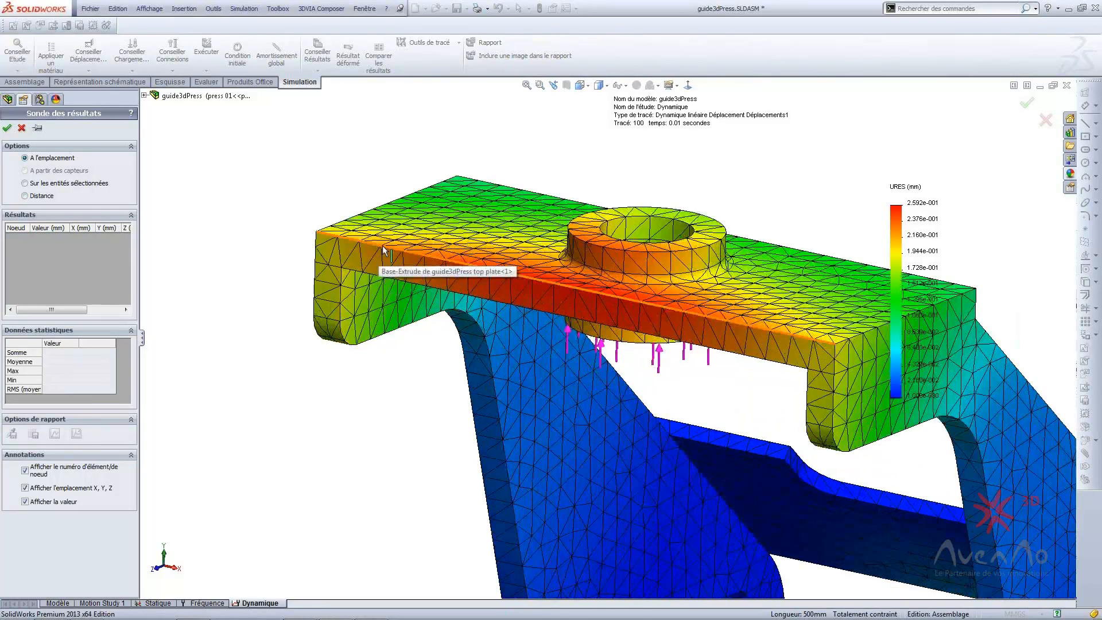
click(381, 248)
click(425, 257)
click(469, 265)
click(511, 274)
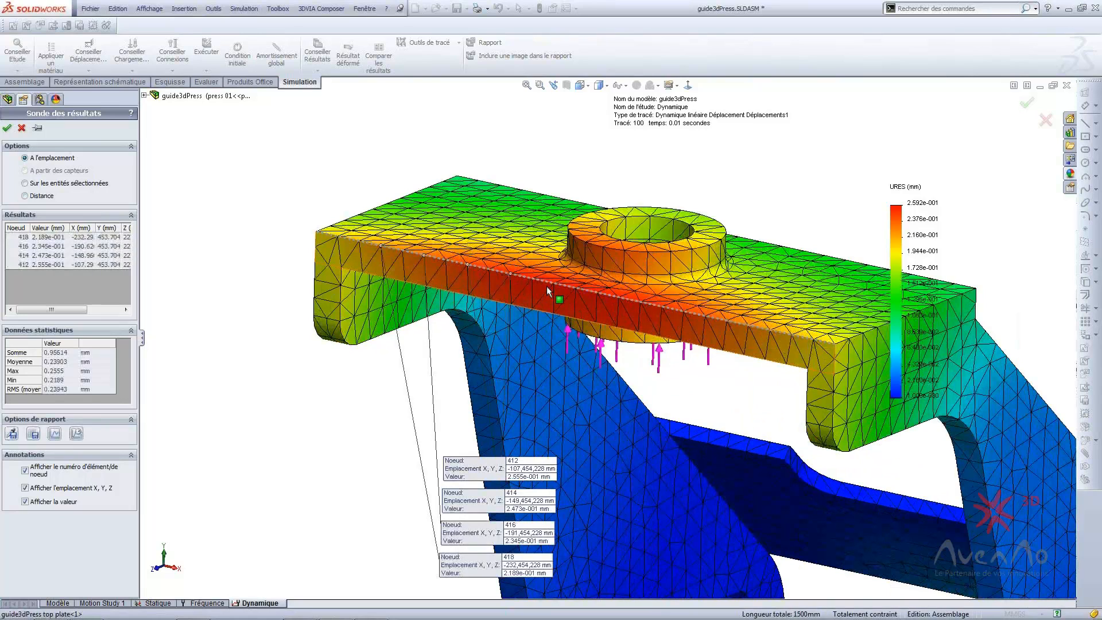
click(553, 283)
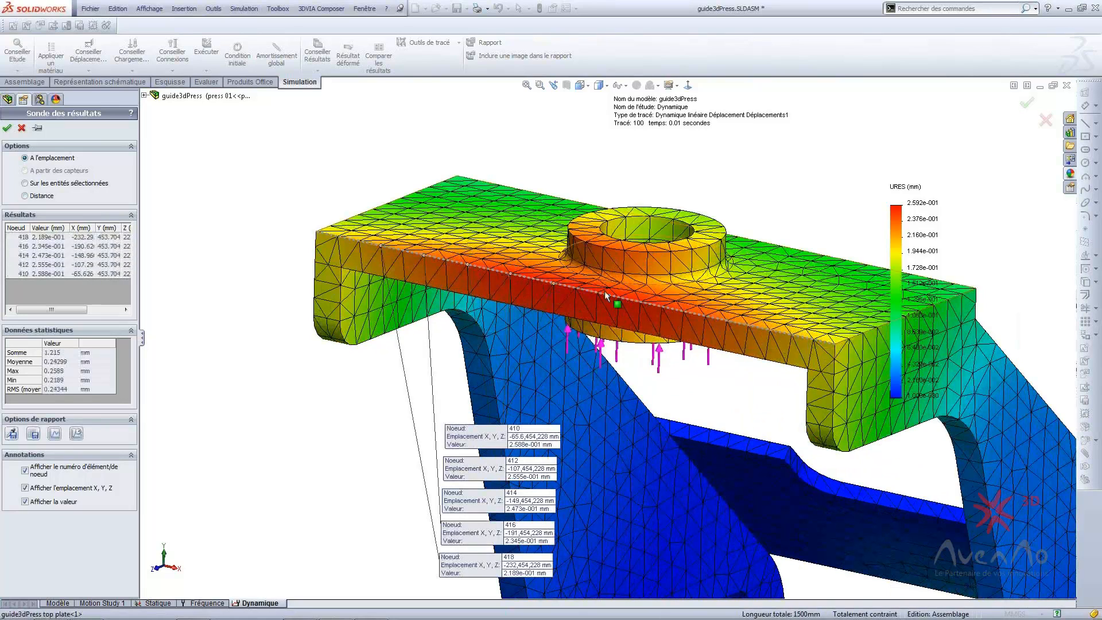
click(597, 292)
- Plot the probed edge displacements as a graph by node and enlarge the graph window
click(55, 433)
drag(292, 294, 887, 364)
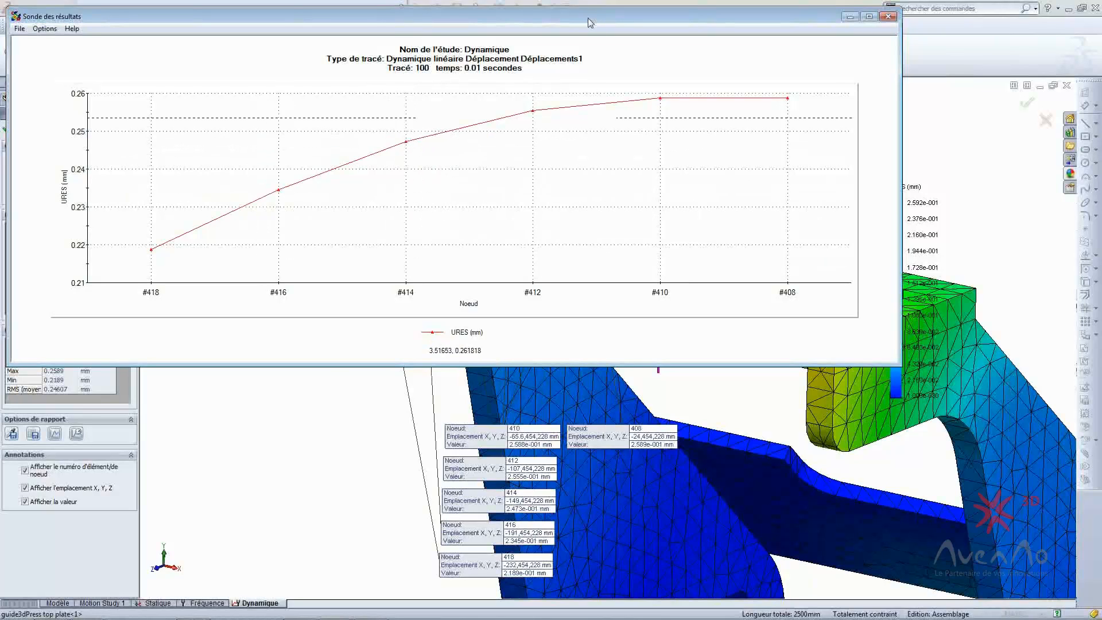
drag(588, 18, 587, 21)
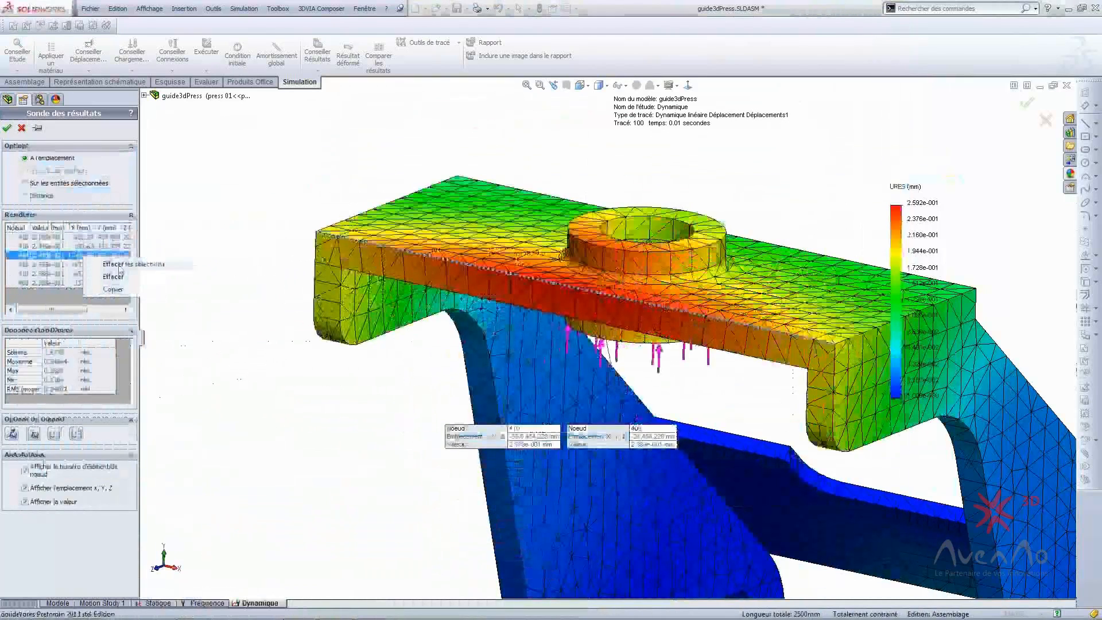
- Clear the probed nodes and examine the time response graph of node 409 on the top plate's front edge, closing the probe when done
click(117, 275)
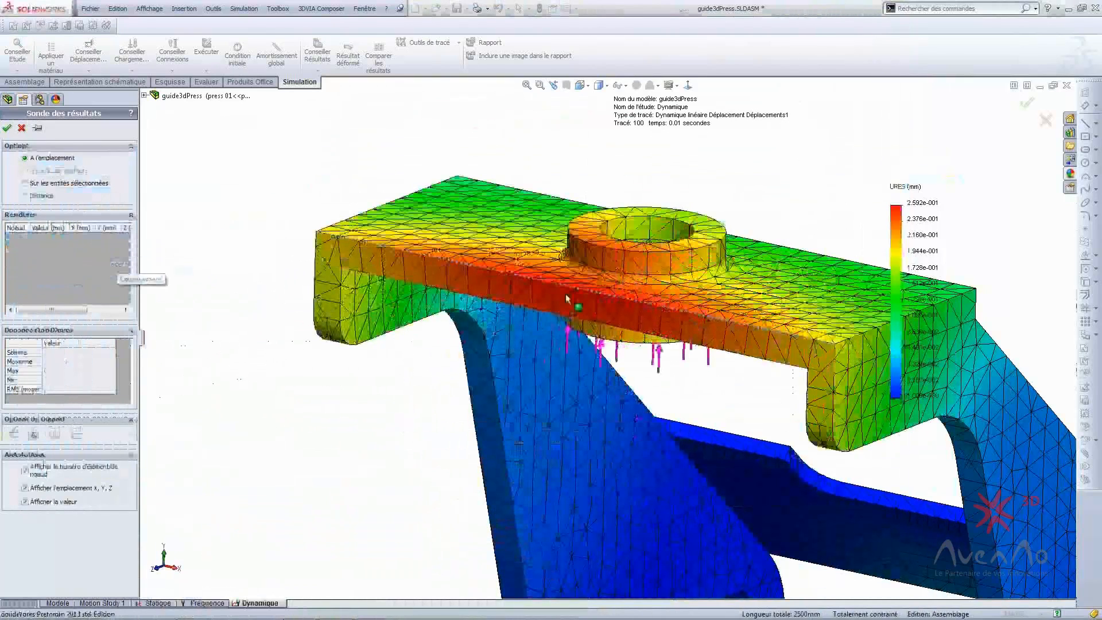
click(576, 294)
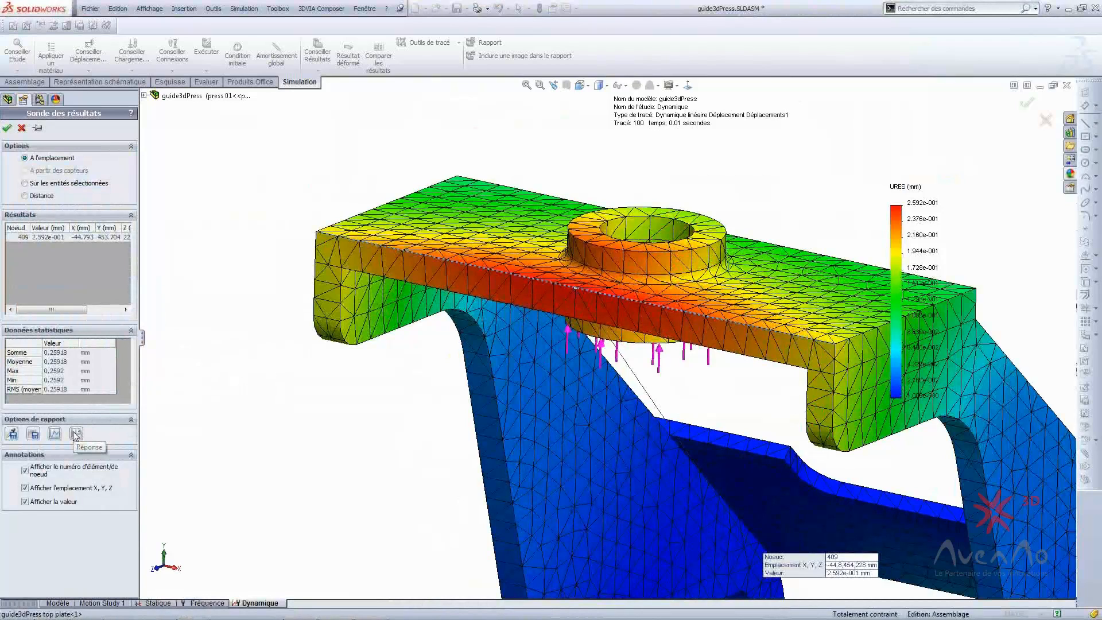
click(76, 434)
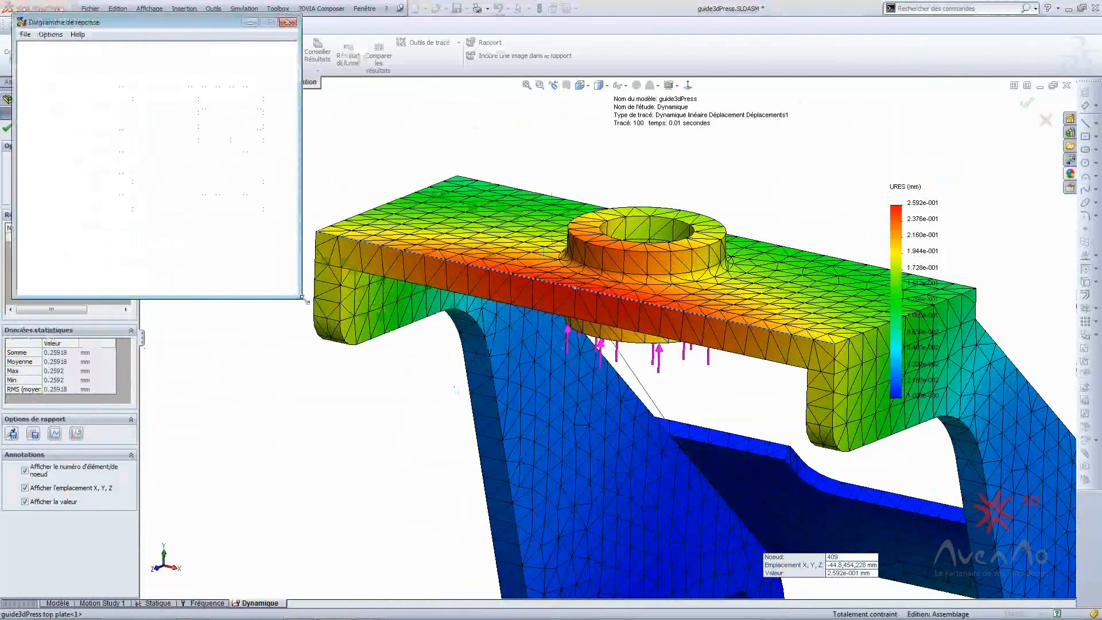
mouse_move(305, 299)
mouse_down()
mouse_move(557, 345)
mouse_move(884, 434)
mouse_up()
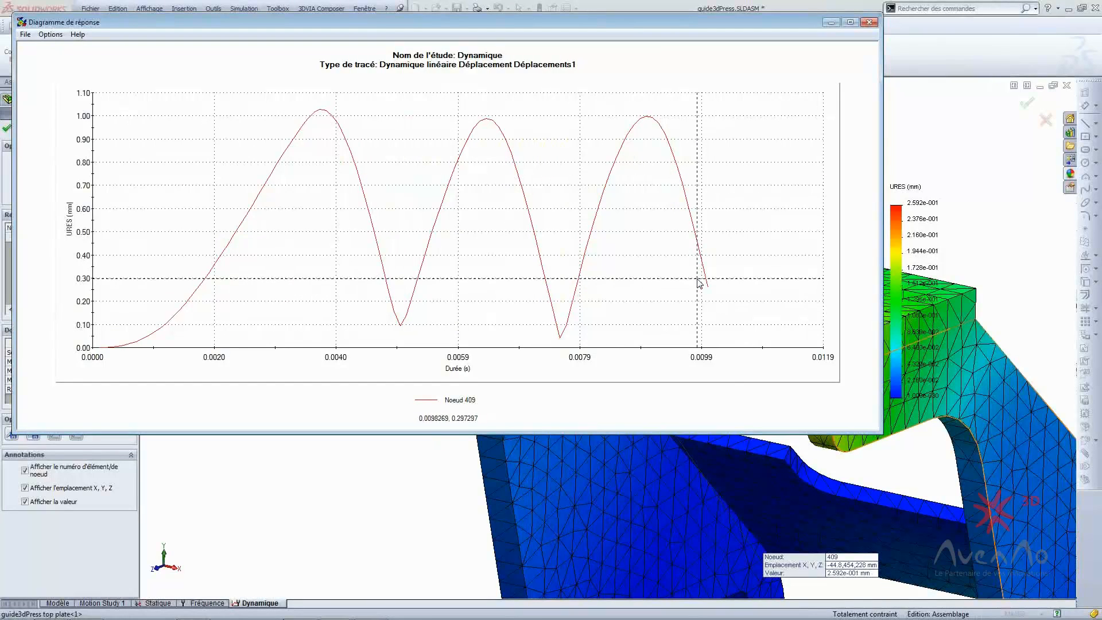
click(868, 23)
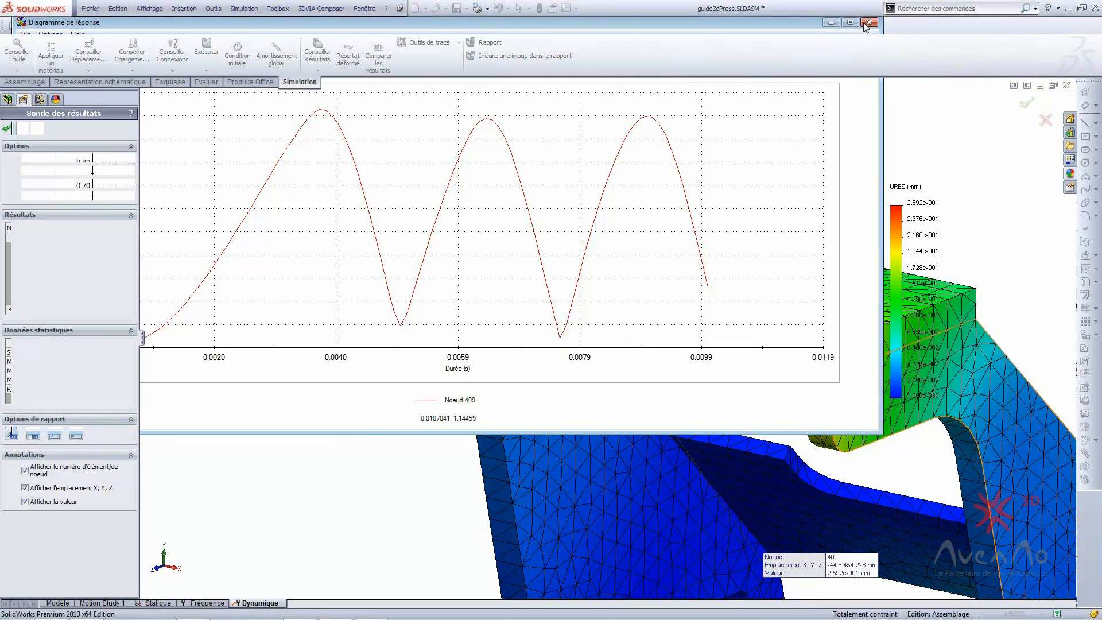
scroll(561, 327, up, 2)
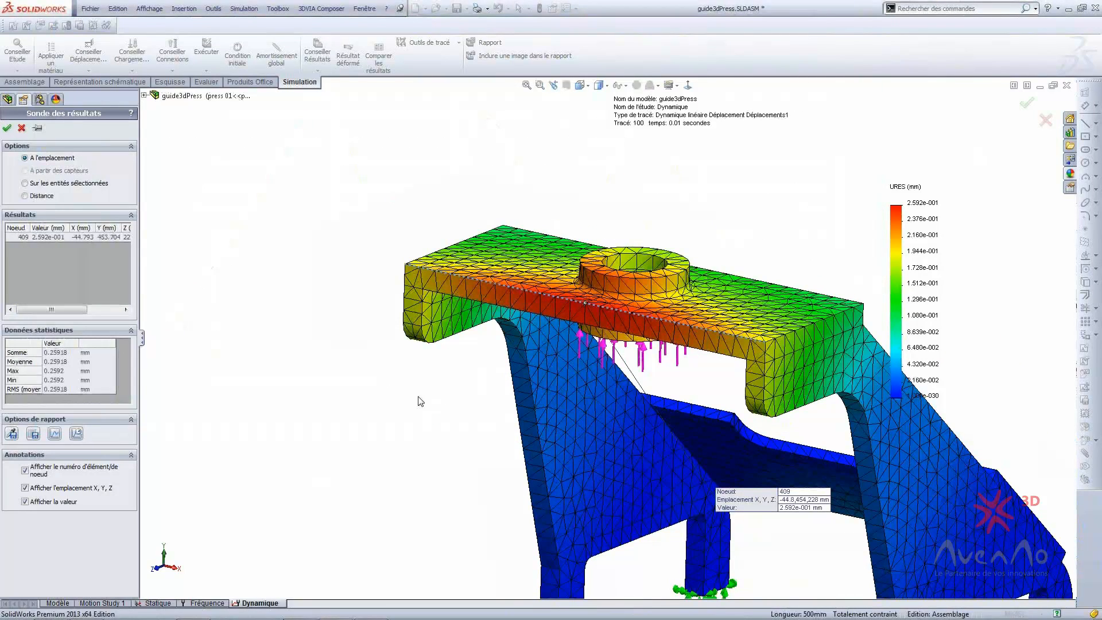
click(8, 128)
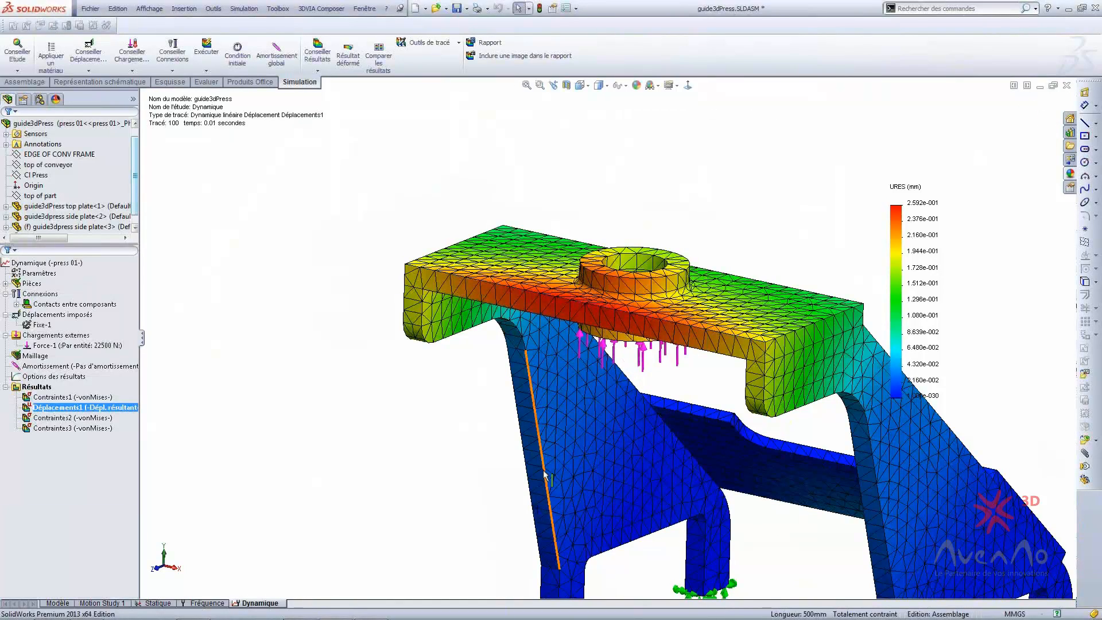
- Probe node 409 on Déplacements1 again, review its time response graph, and close the probe
scroll(544, 475, up, 2)
right_click(54, 407)
click(74, 491)
click(592, 314)
click(77, 433)
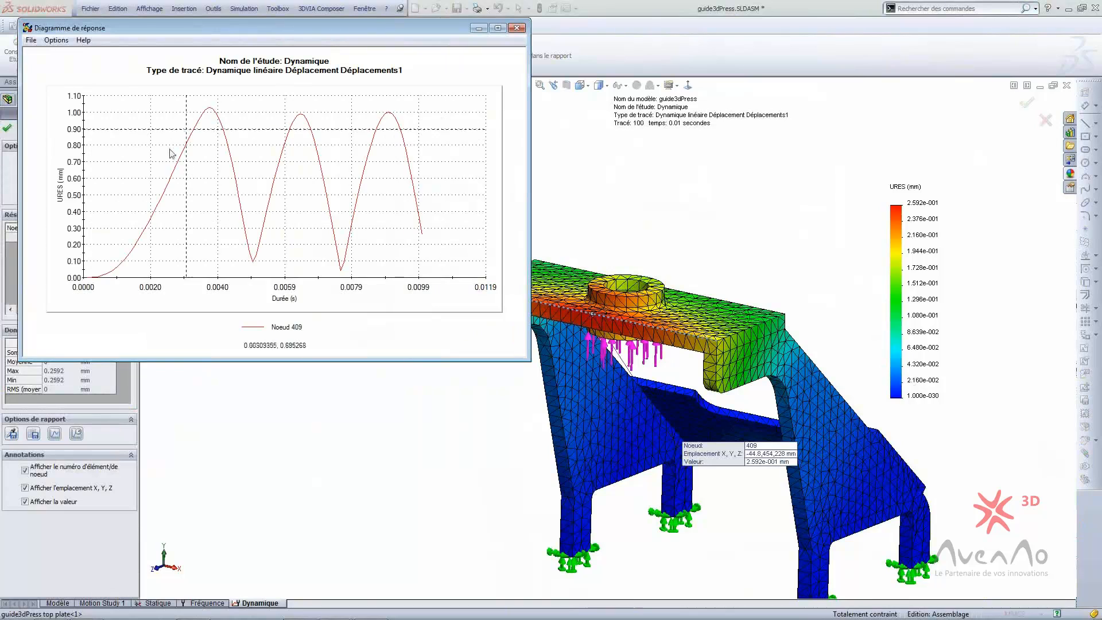
click(515, 28)
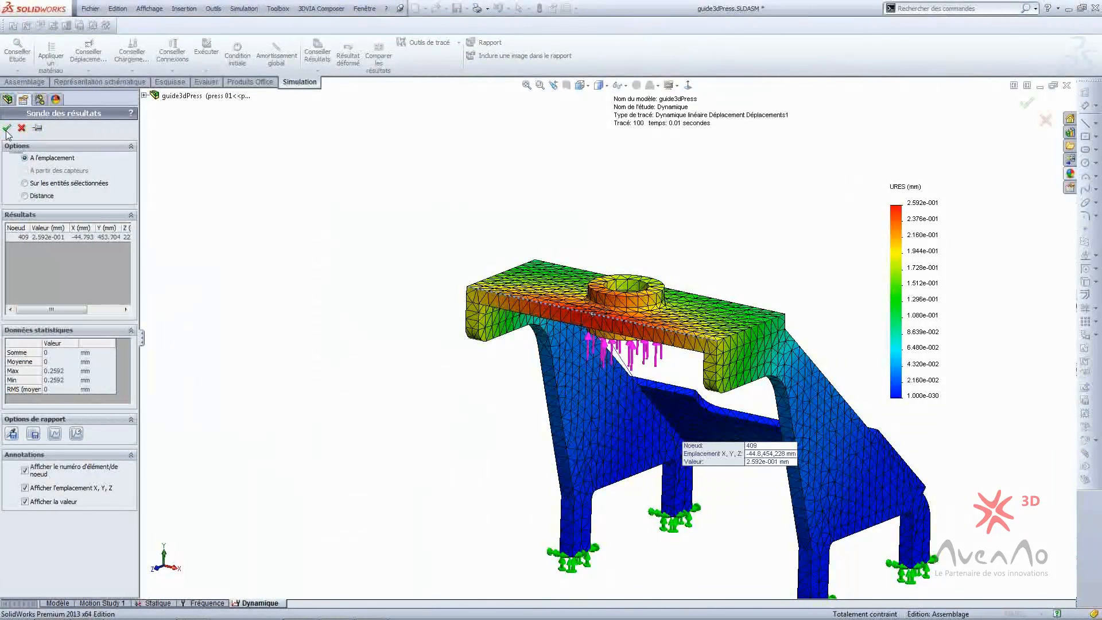
click(7, 129)
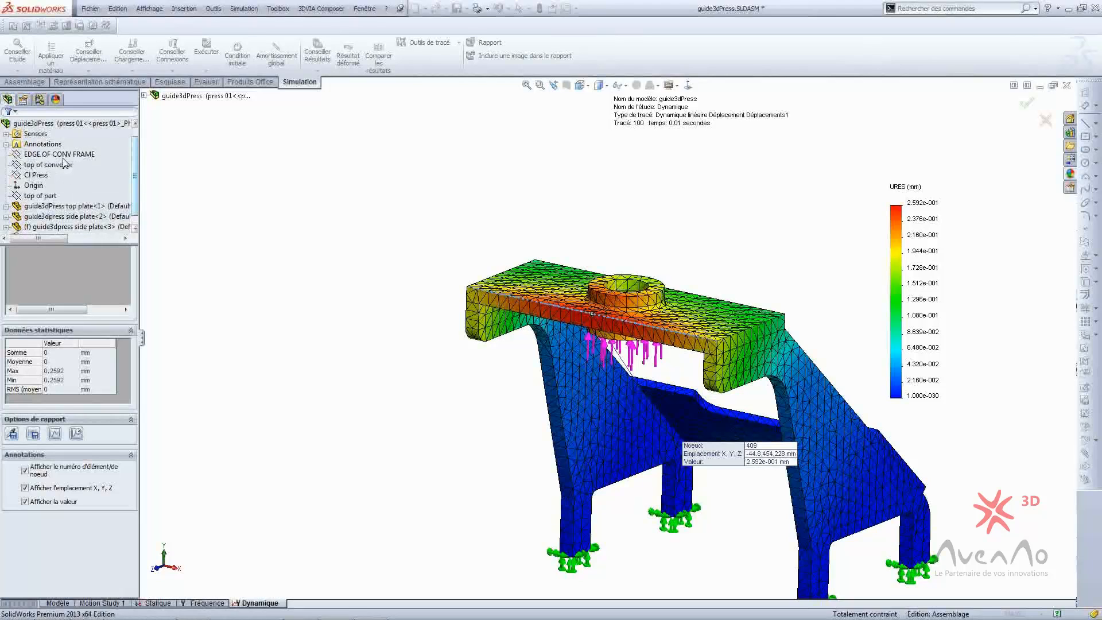
- Display the Contraintes2 stress plot, followed by the maximum envelope plot Contraintes3, and inspect the deformed frame
scroll(462, 339, up, 1)
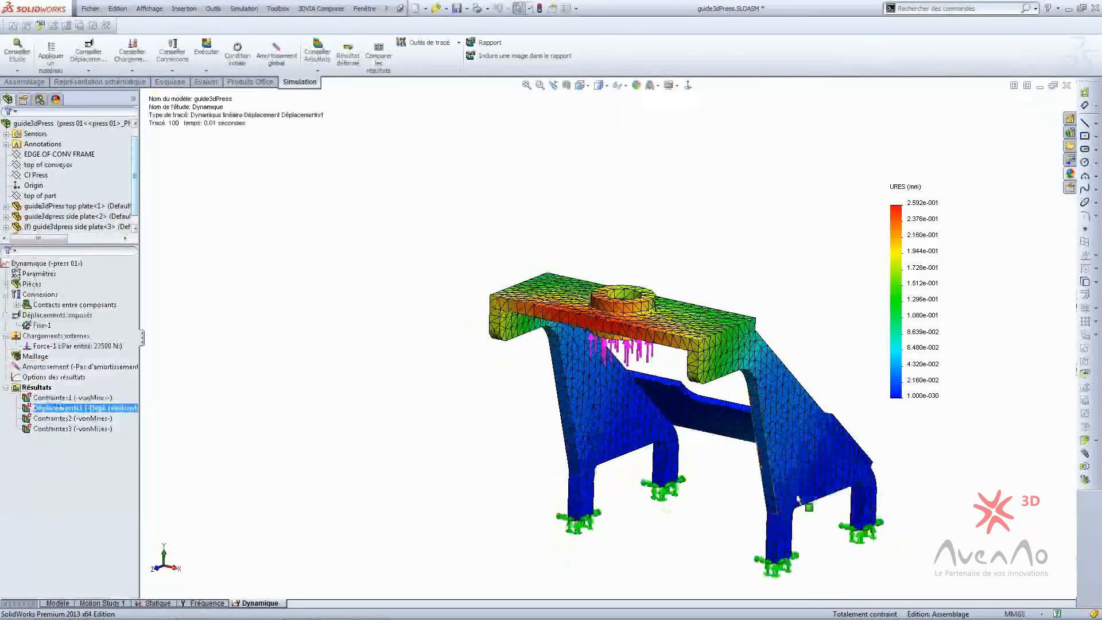
scroll(798, 498, down, 1)
middle_drag(799, 498, 632, 394)
scroll(632, 393, up, 2)
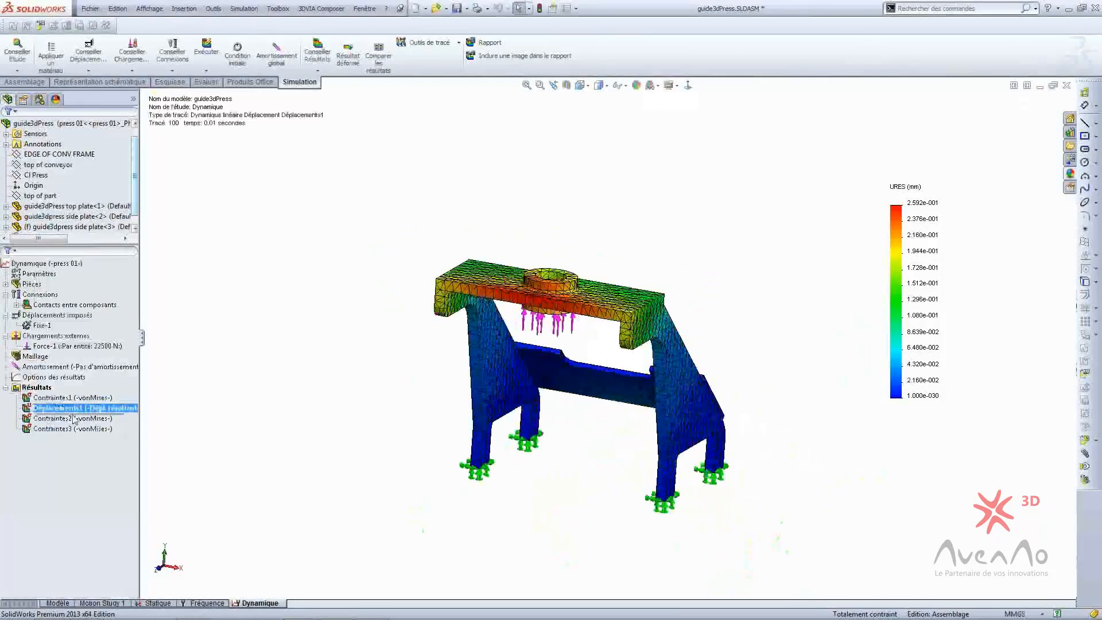
double_click(78, 419)
double_click(80, 429)
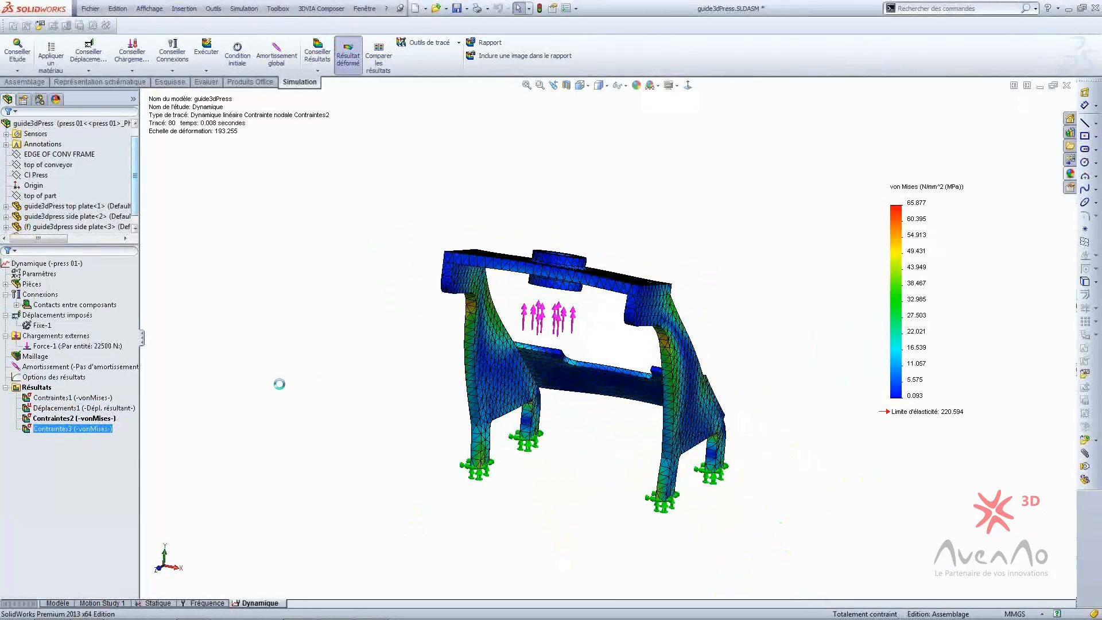
middle_drag(585, 351, 588, 327)
scroll(586, 345, down, 2)
scroll(587, 327, up, 2)
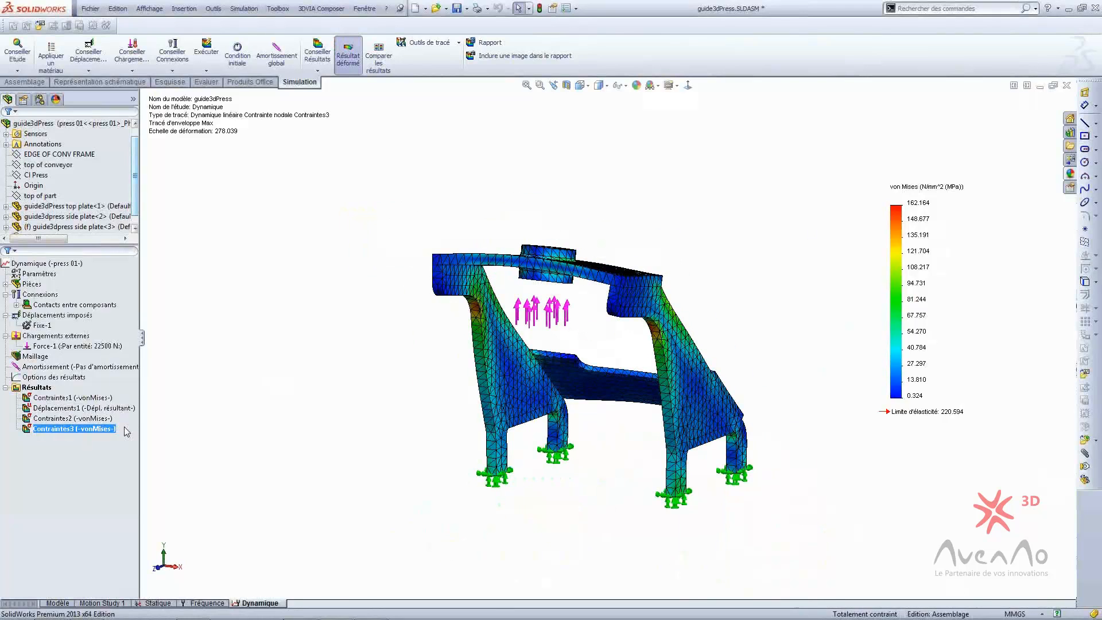
- Switch to PowerPoint, present slide 17 comparing the static and dynamic stresses, and show the closing questions slide 18
click(302, 613)
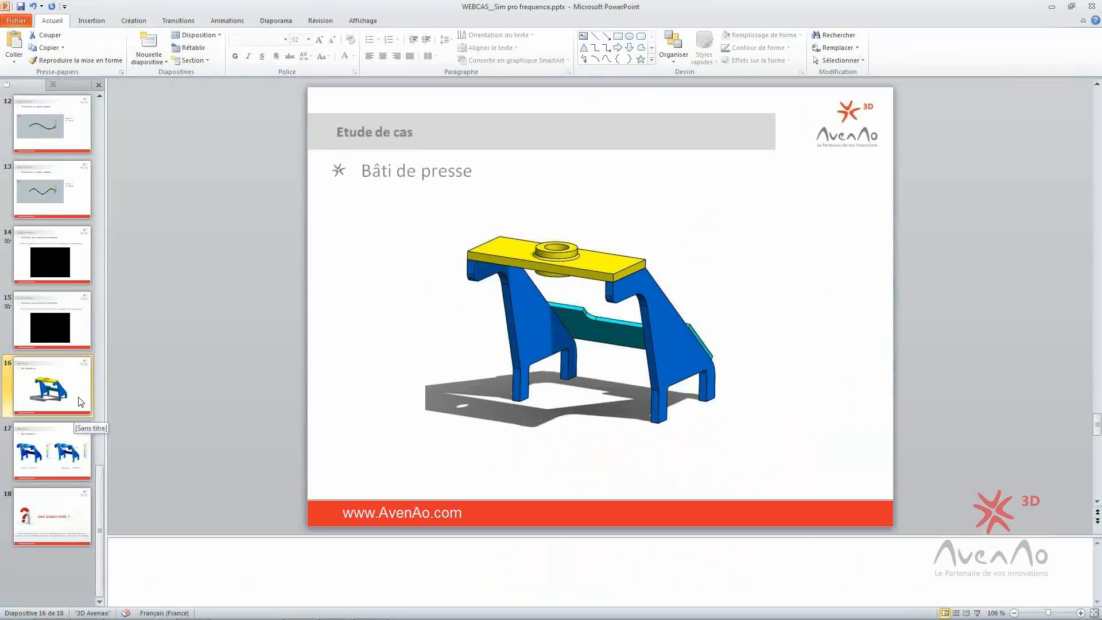
key(shift+F5)
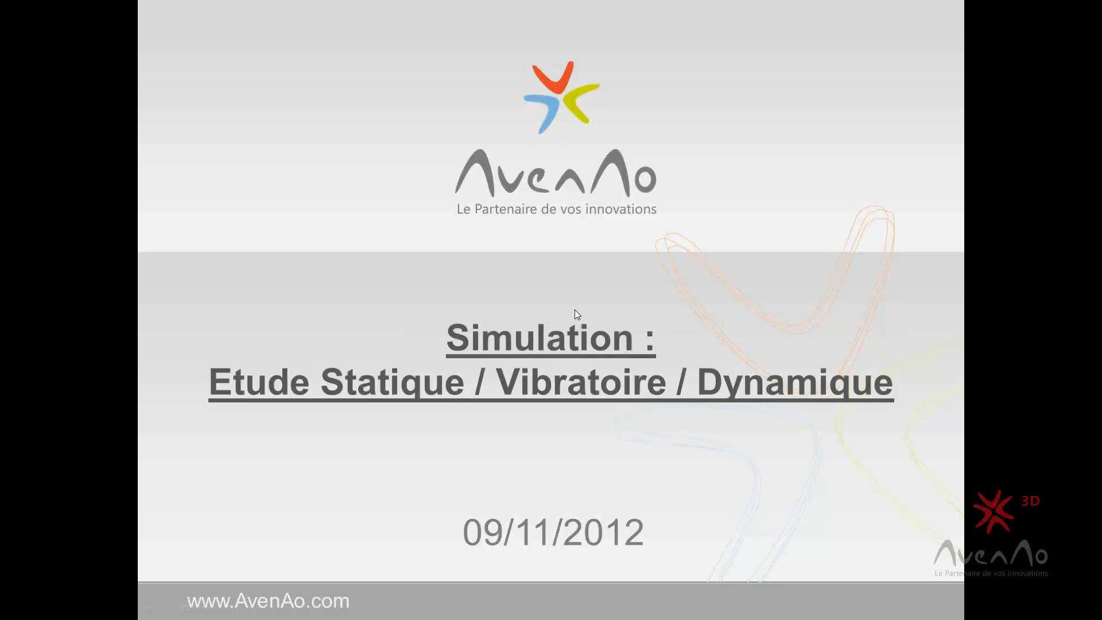
key(Escape)
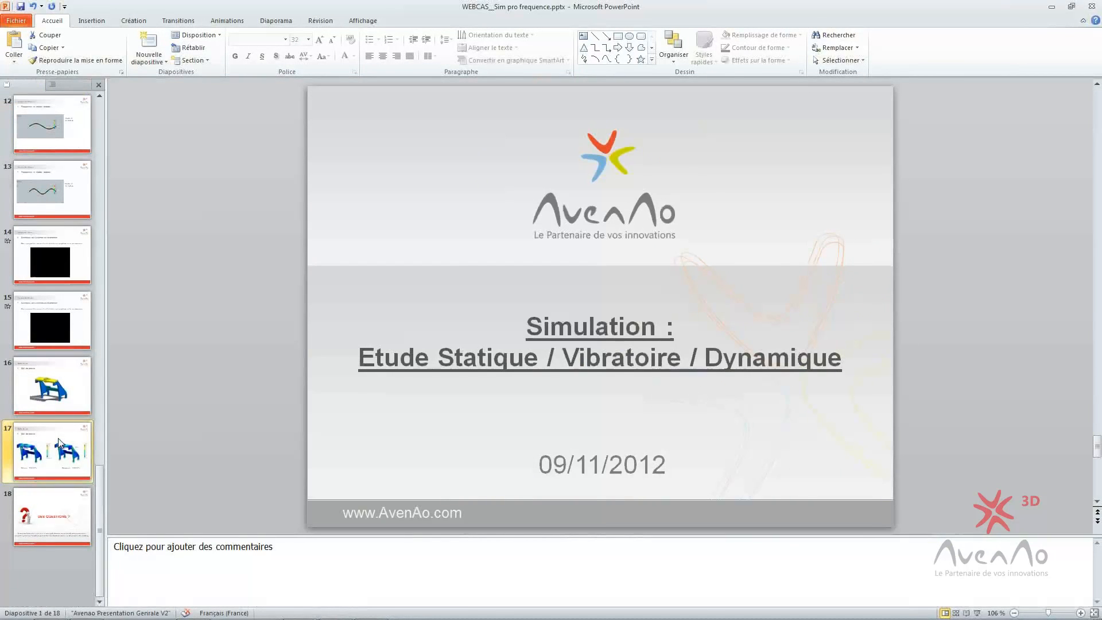
click(60, 442)
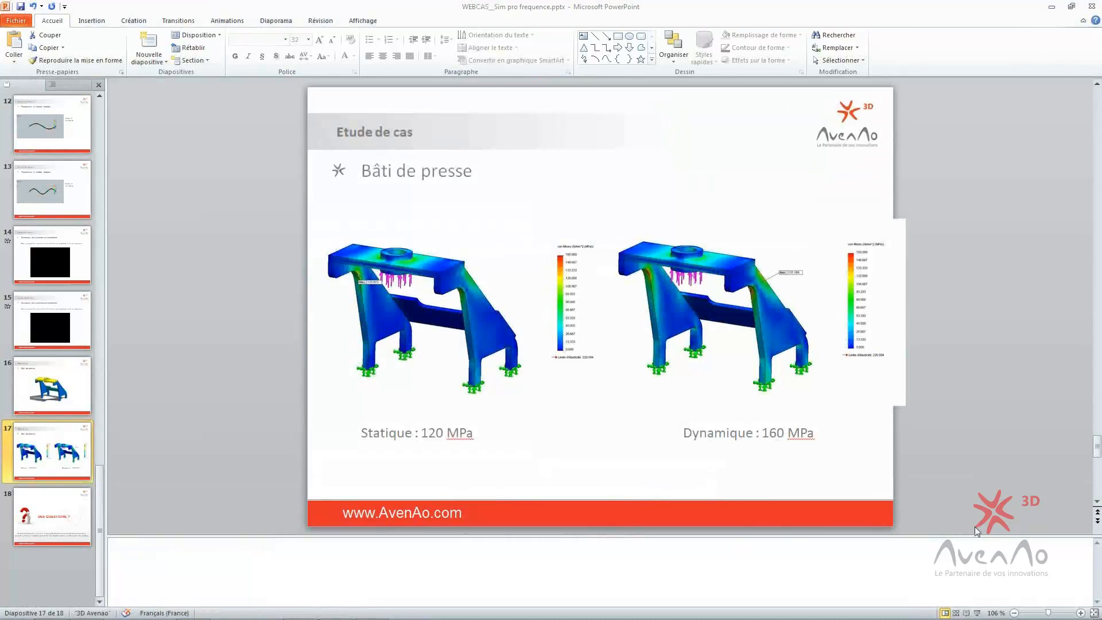
click(977, 612)
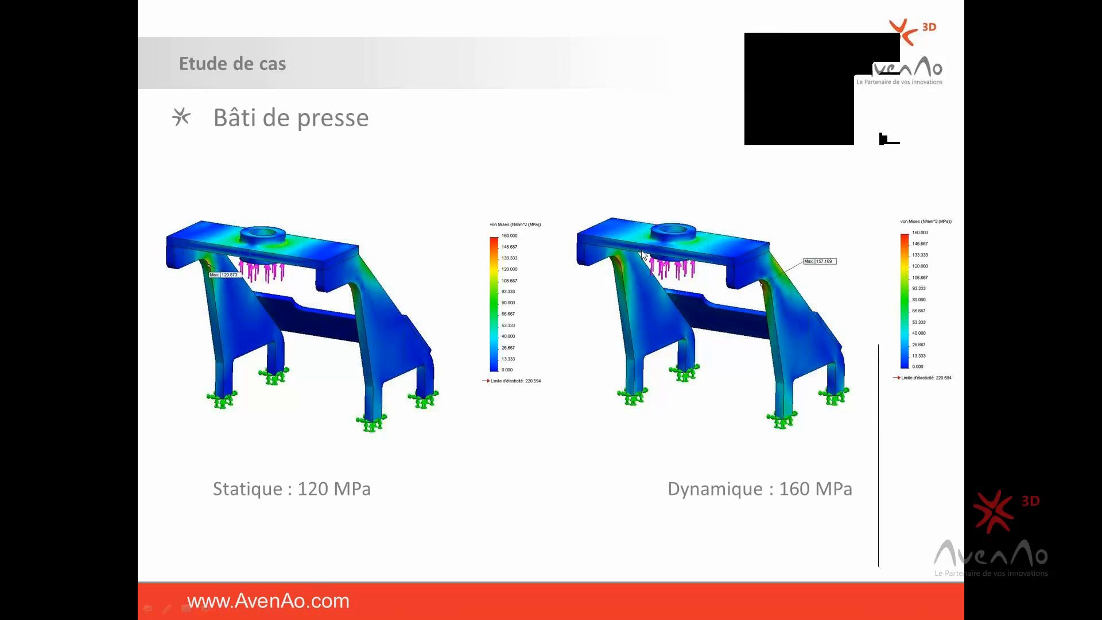
key(Escape)
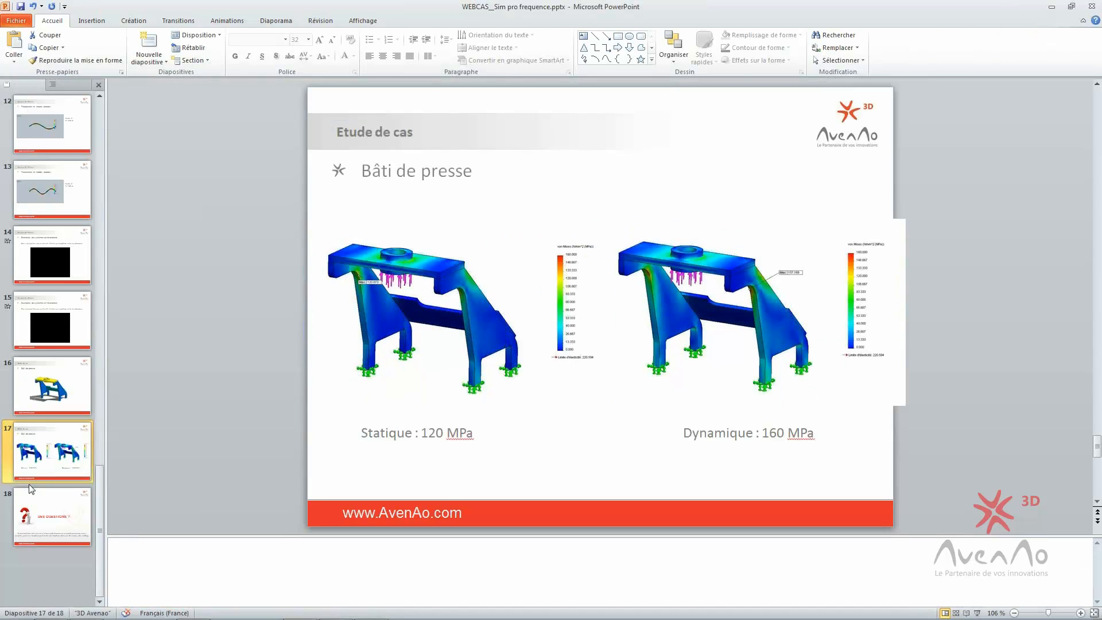
click(42, 523)
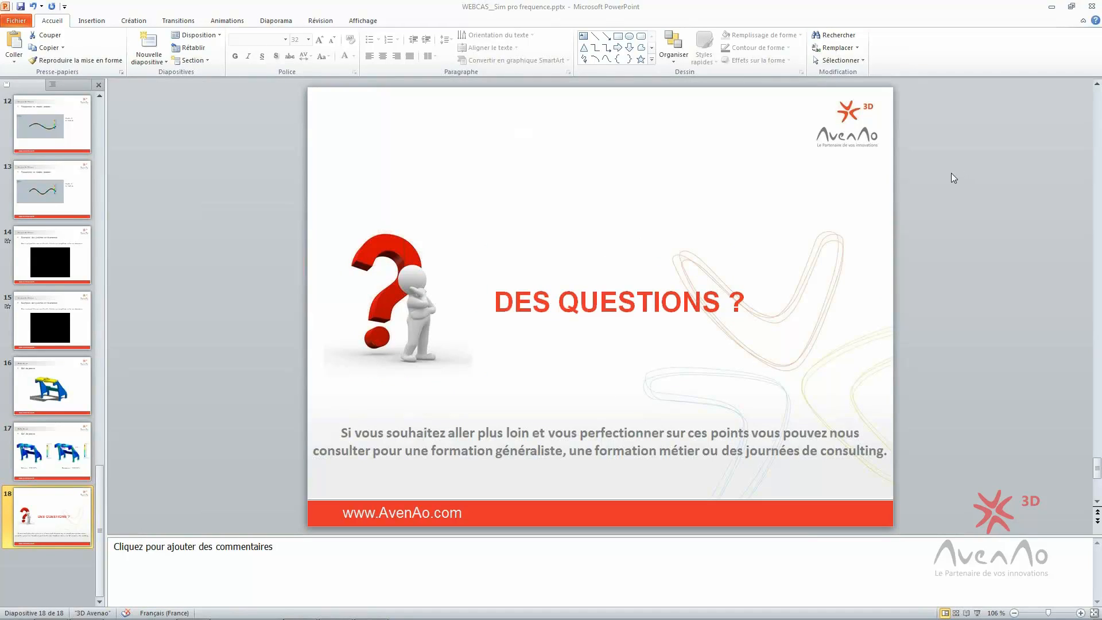